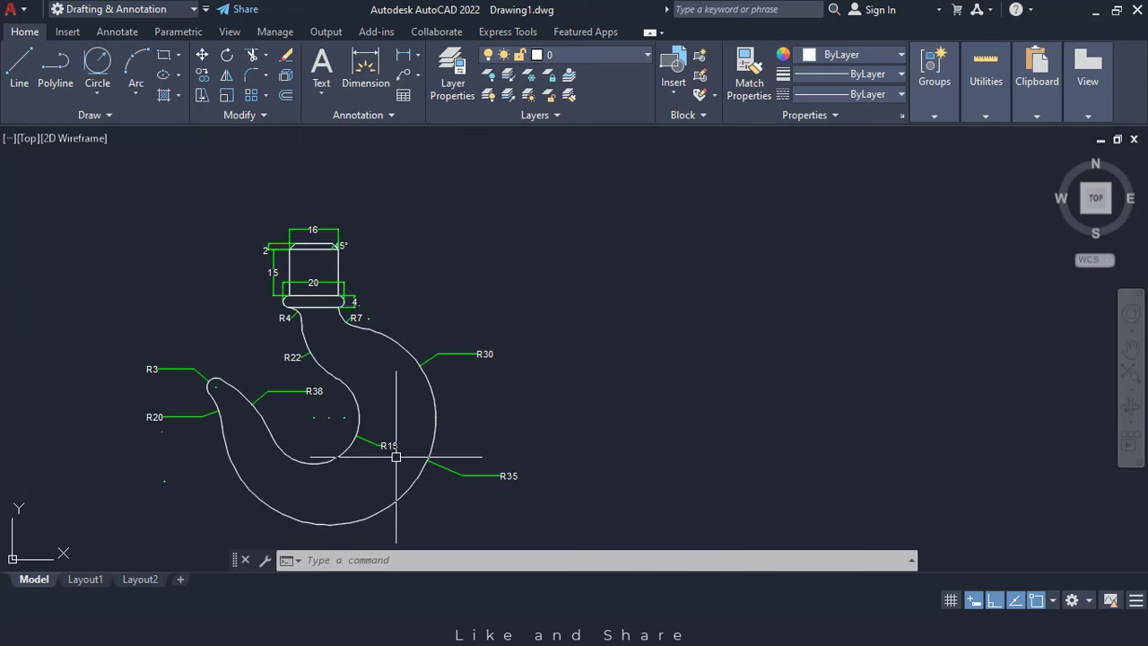
- Check and accept the drawing units: decimal length with 0.0 precision, decimal degrees with 0 precision, and millimeters
middle_click_drag(649, 463, 559, 434)
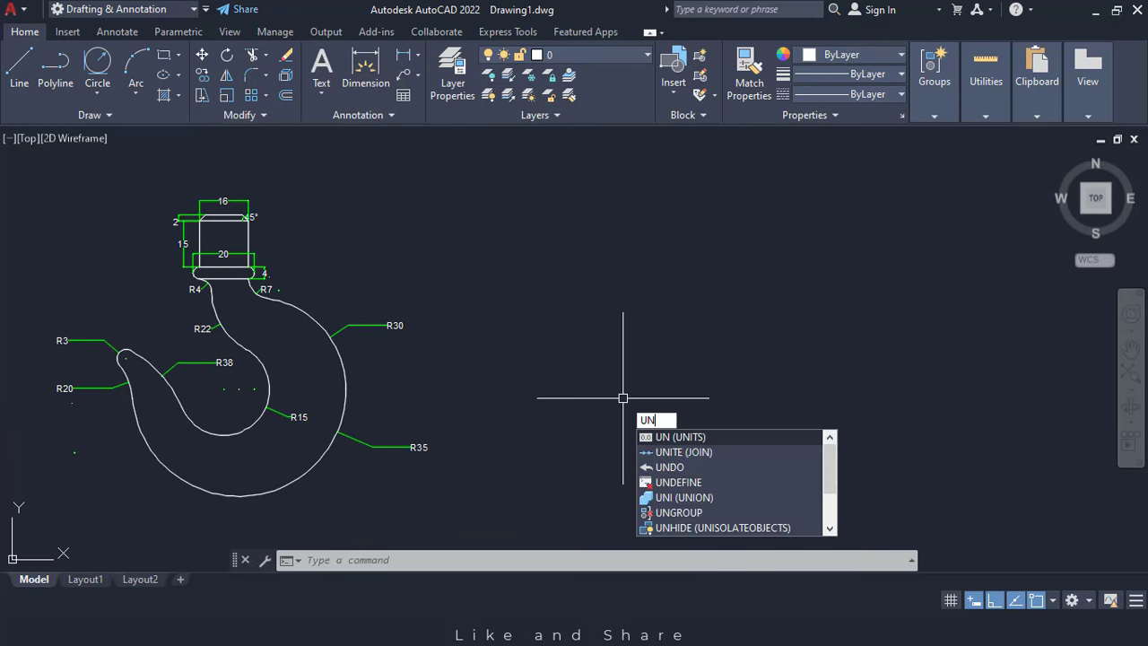
key("Return")
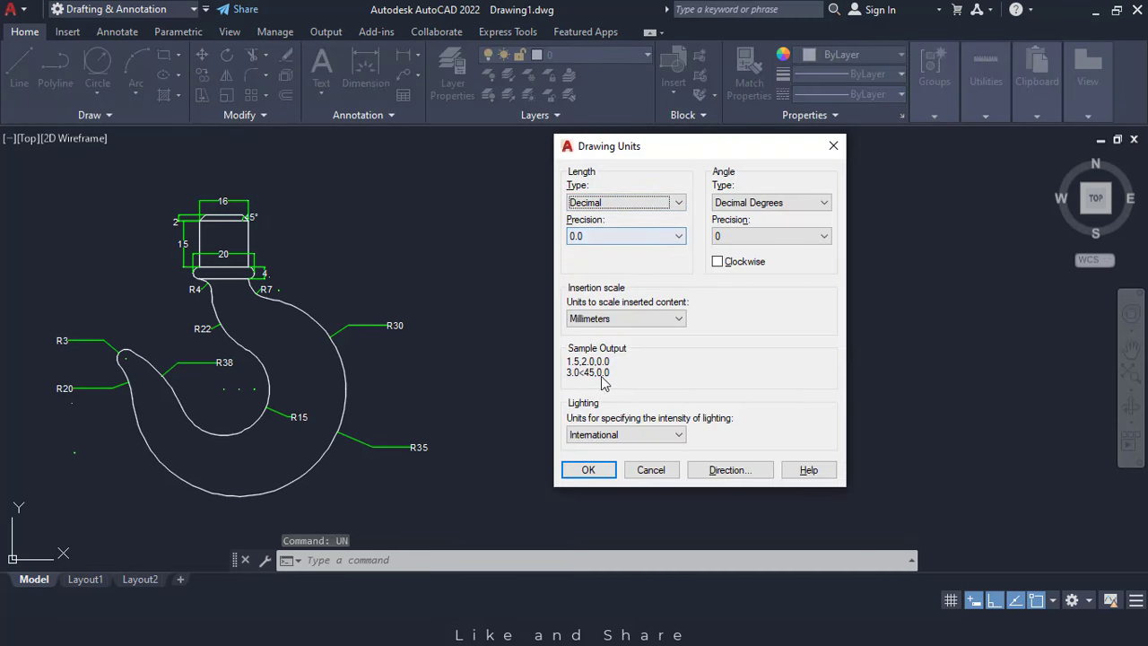
left_click(588, 470)
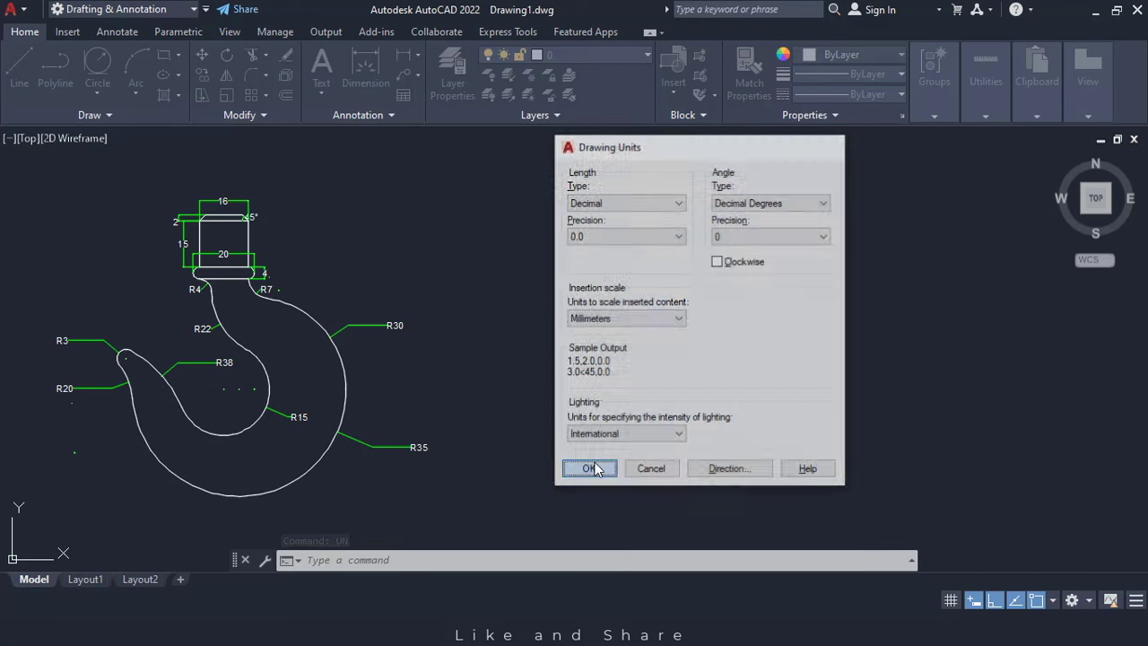
- Draw a 16 mm horizontal line in the empty space beside the reference hook for the top of the shank
scroll(205, 210, "up", 4)
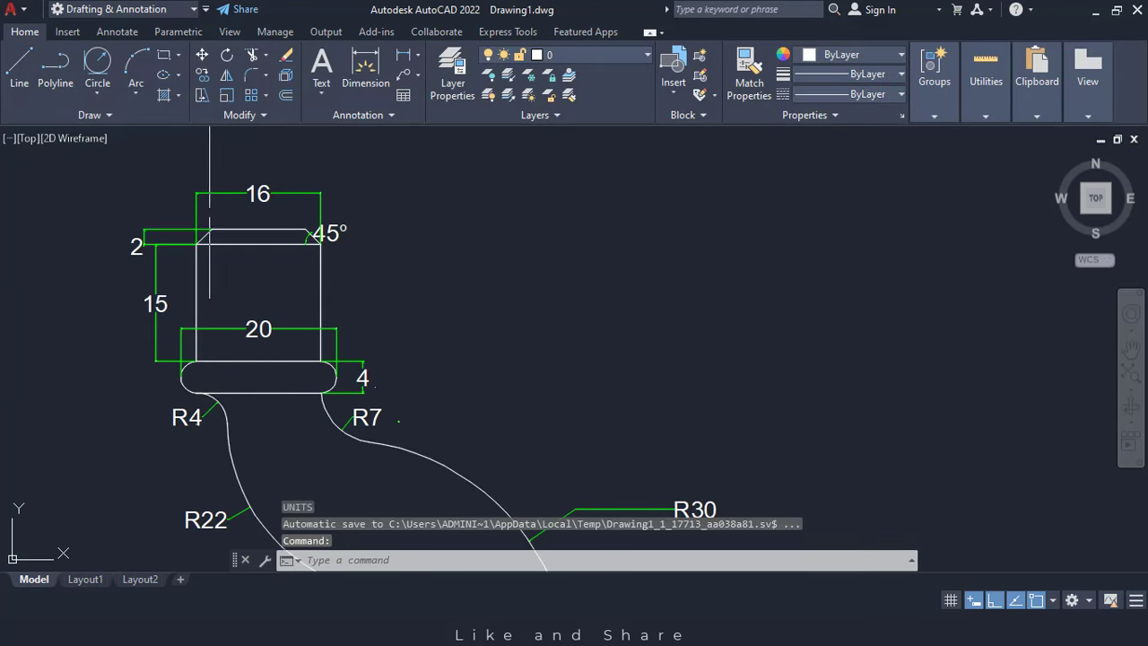
middle_click_drag(500, 313, 409, 304)
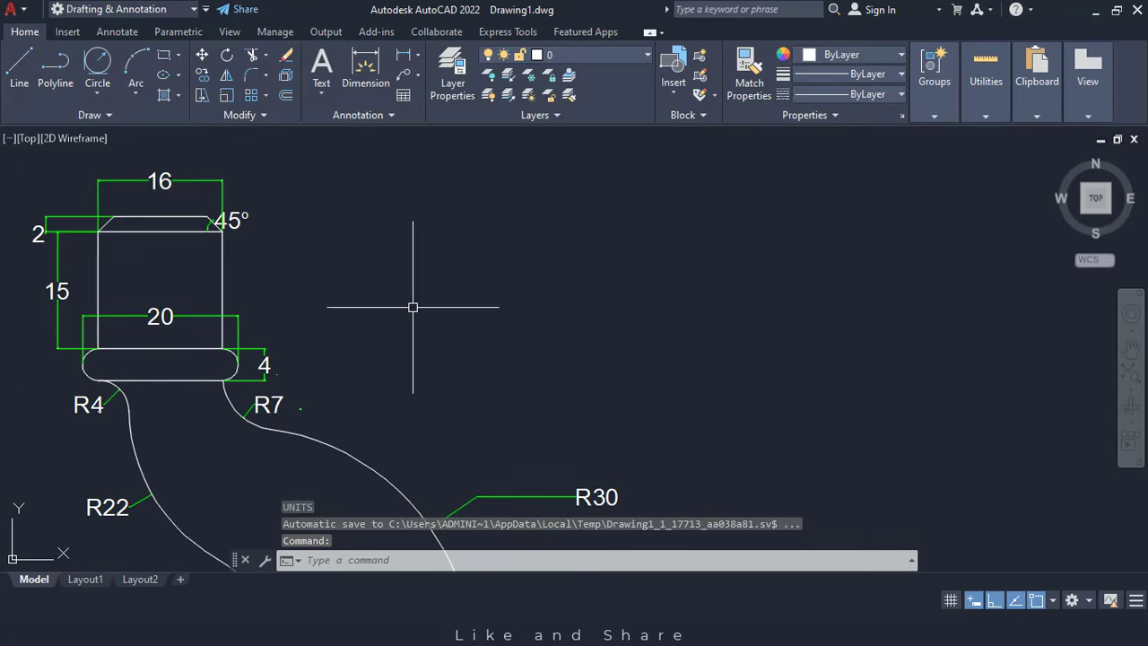
type("l")
key("Return")
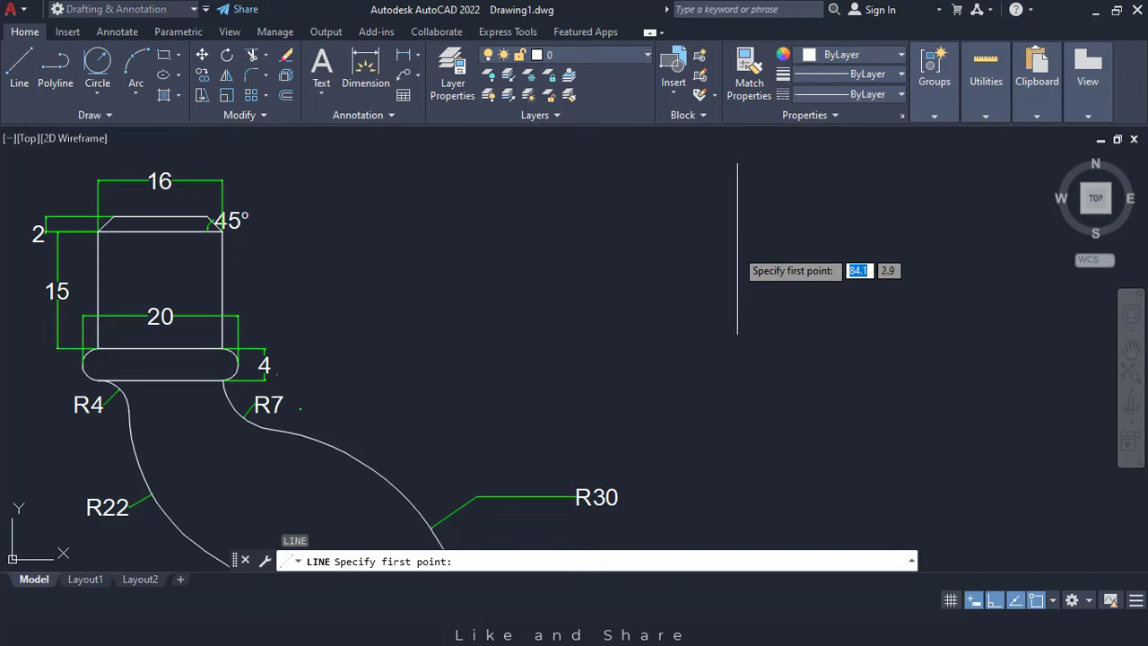
left_click(737, 237)
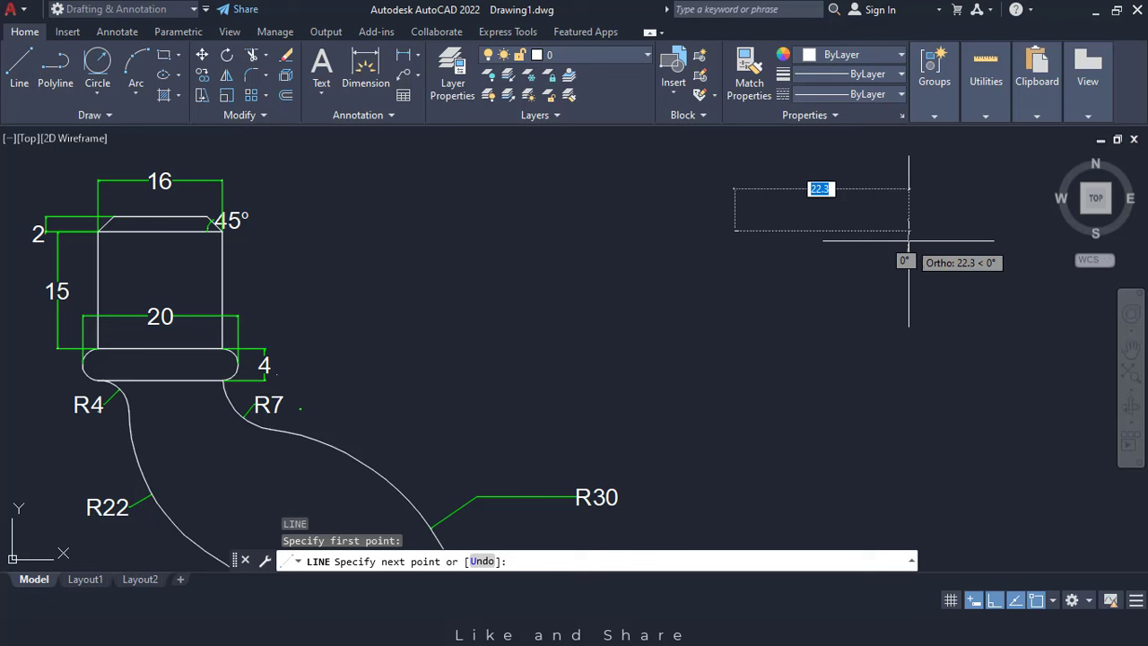
key("BackSpace")
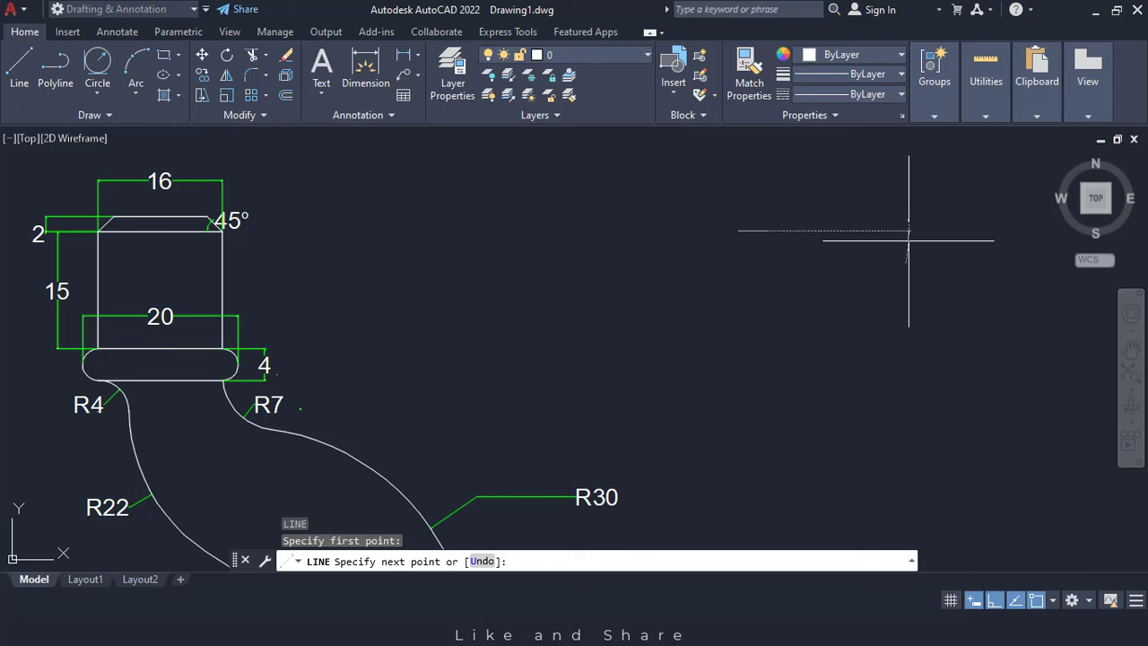
type("16")
key("Return")
key("Escape")
key("Escape")
key("Escape")
key("Escape")
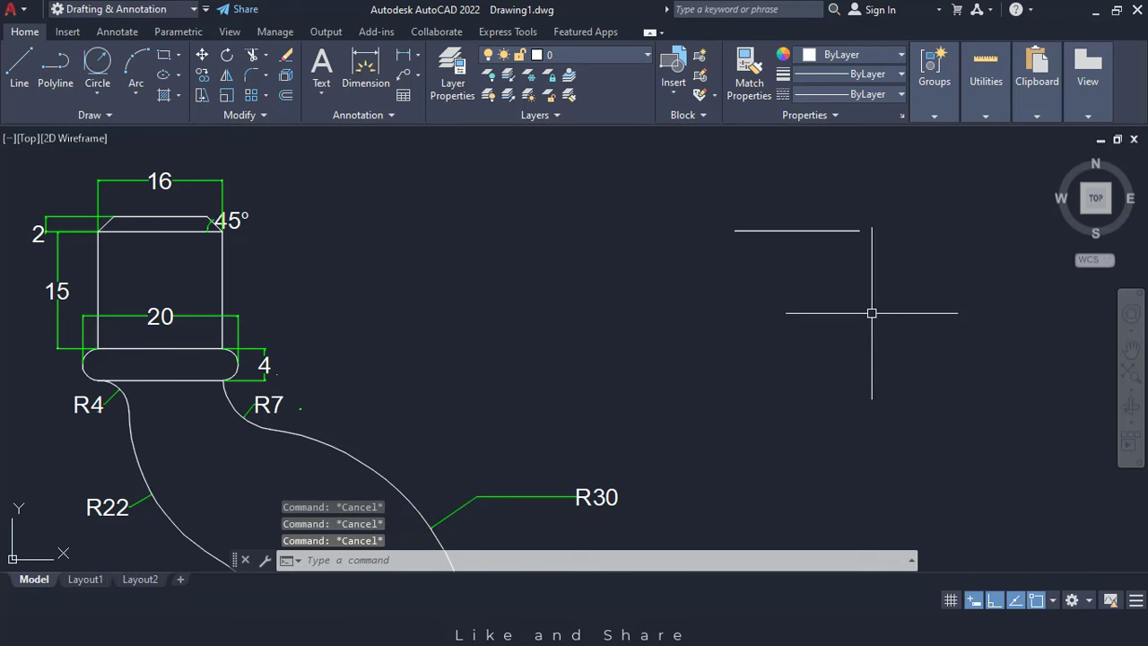
- Offset the 16 mm horizontal line 2 mm downward
key("Return")
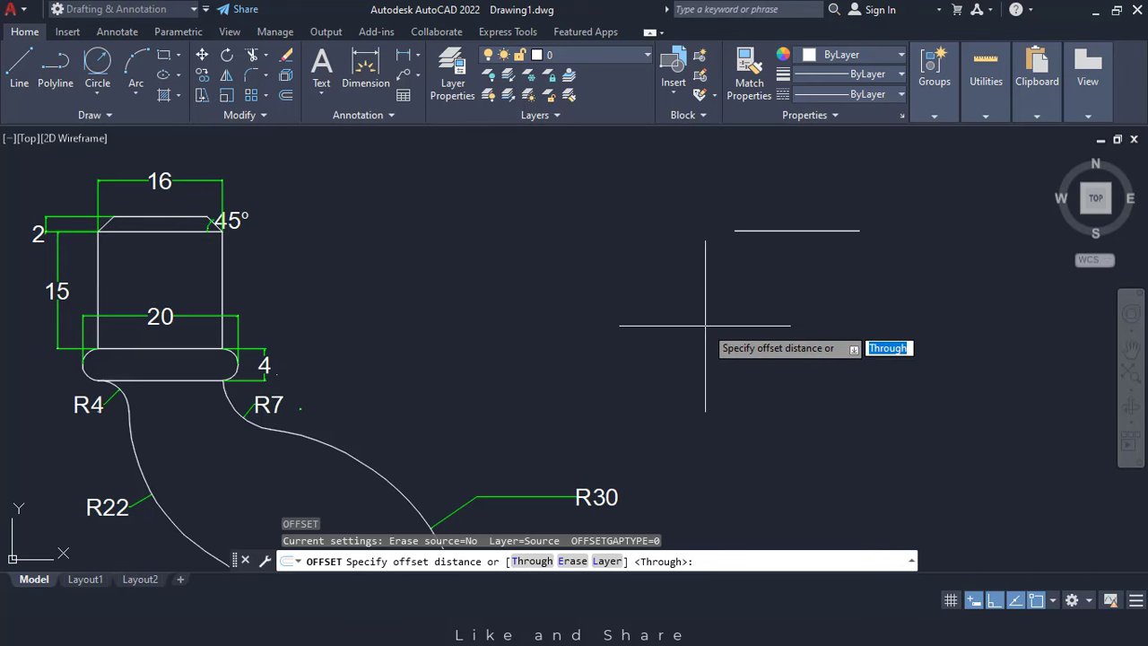
key("Return")
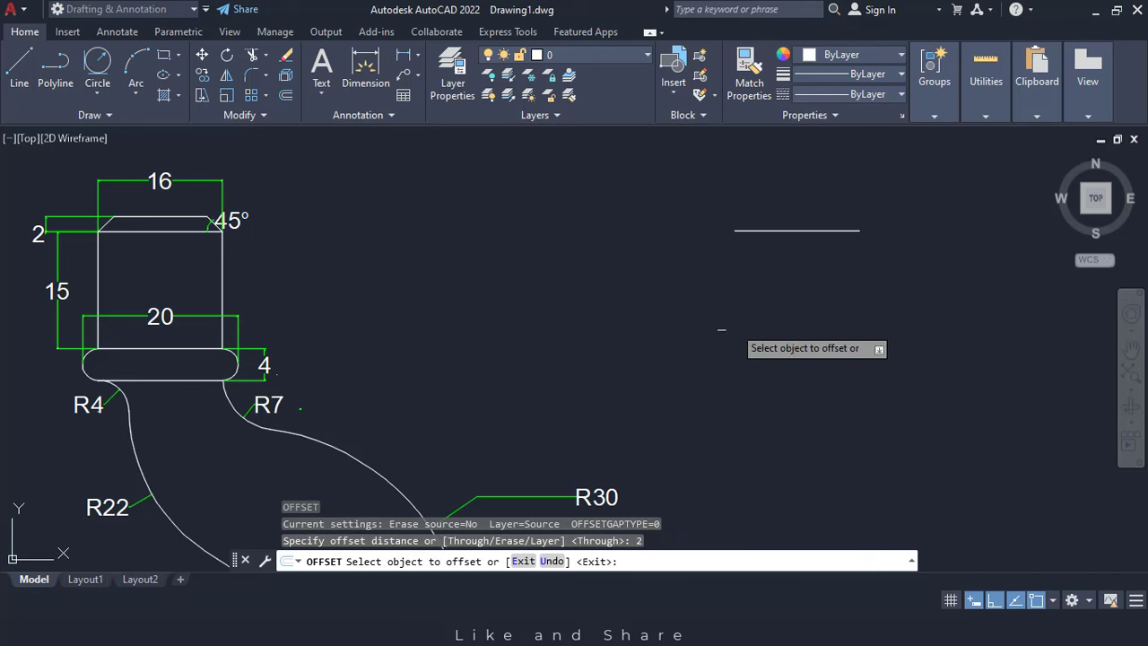
left_click(793, 230)
left_click(793, 247)
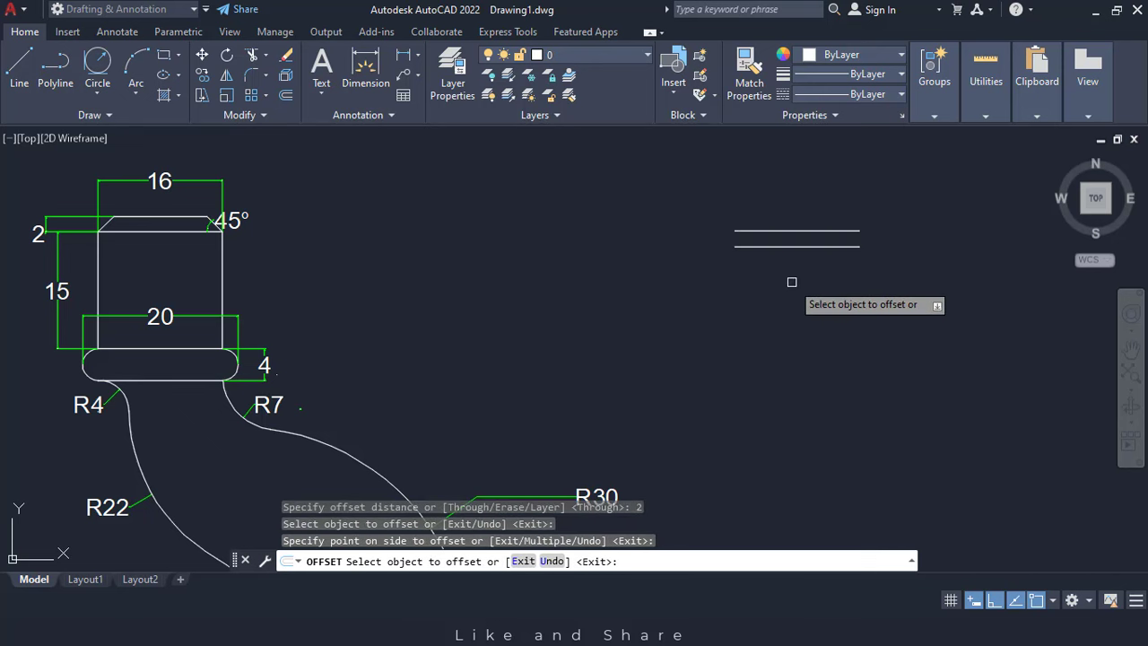
key("Escape")
key("Escape")
key("Escape")
key("Escape")
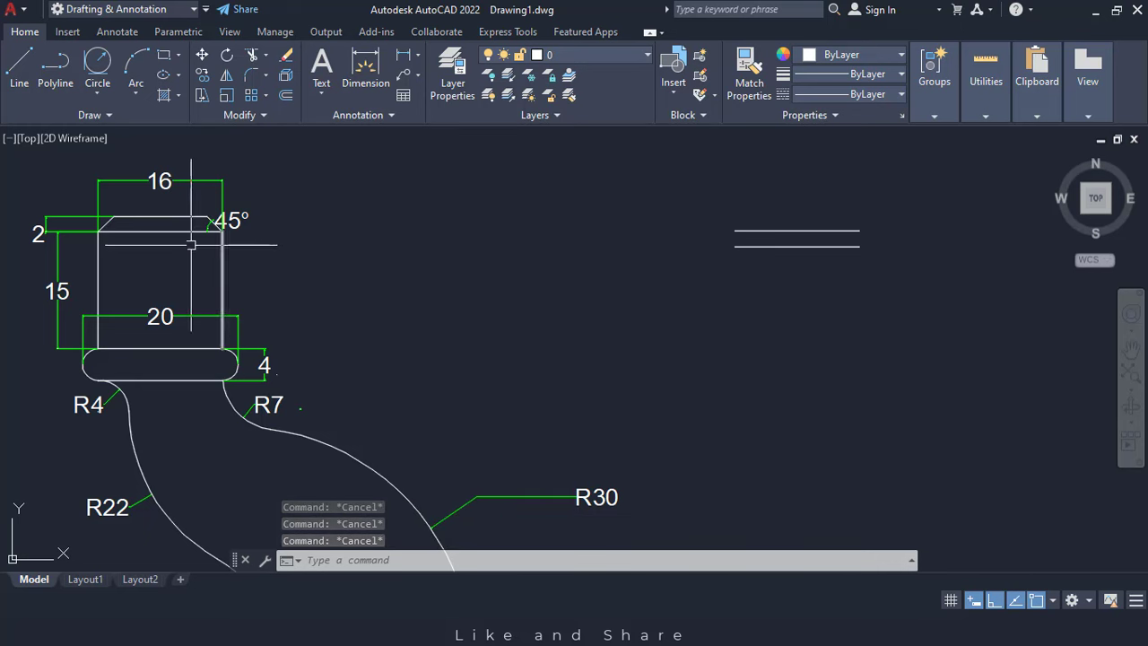
- With ortho off, draw a 45° line from the lower line's left endpoint up past the upper line
type("l")
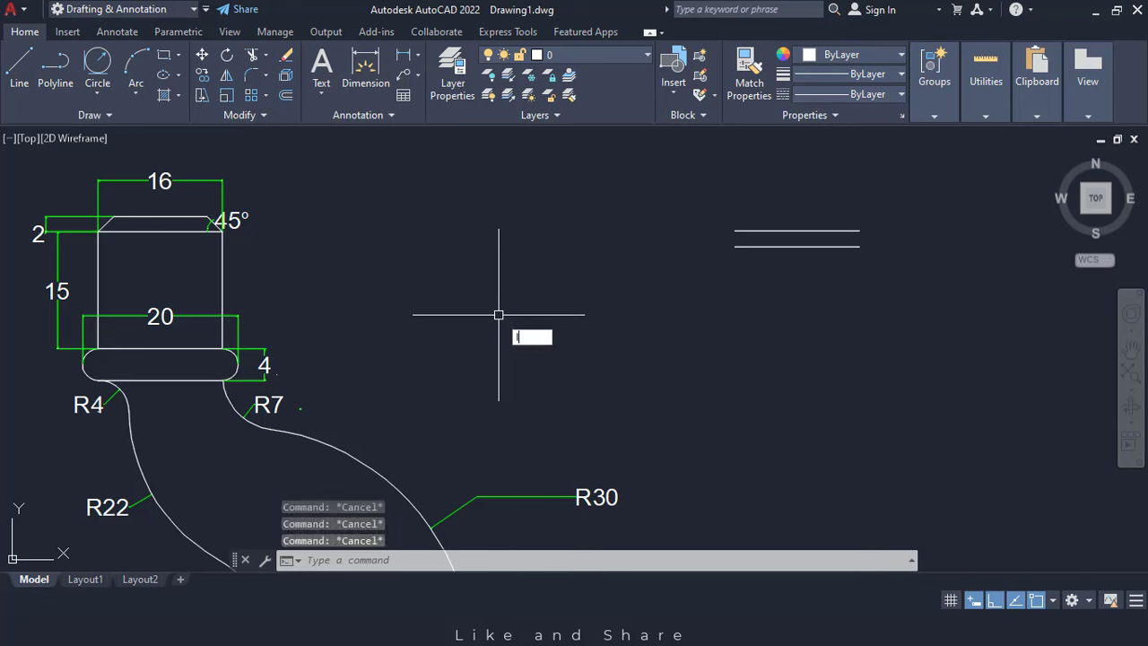
key("Return")
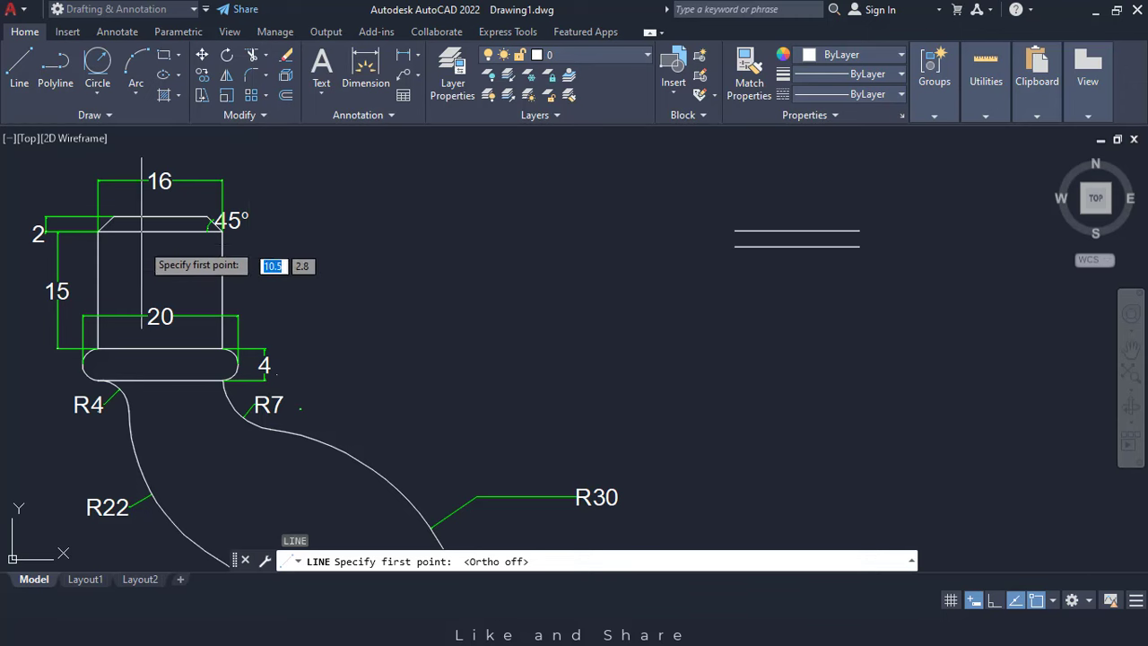
left_click(735, 246)
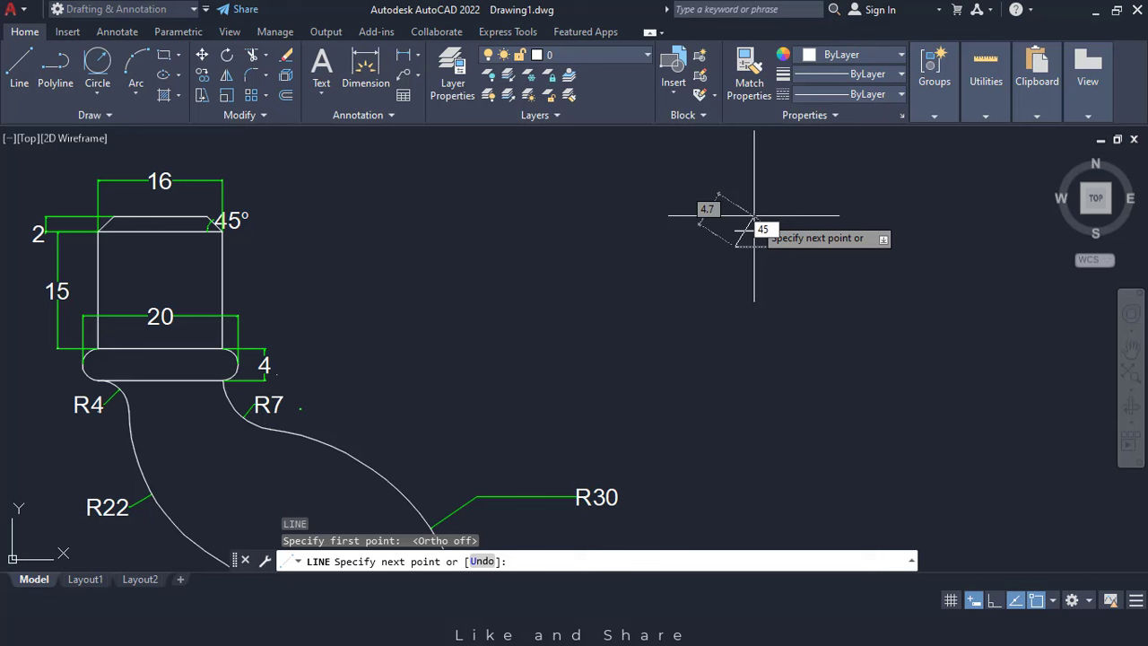
type("45")
key("Return")
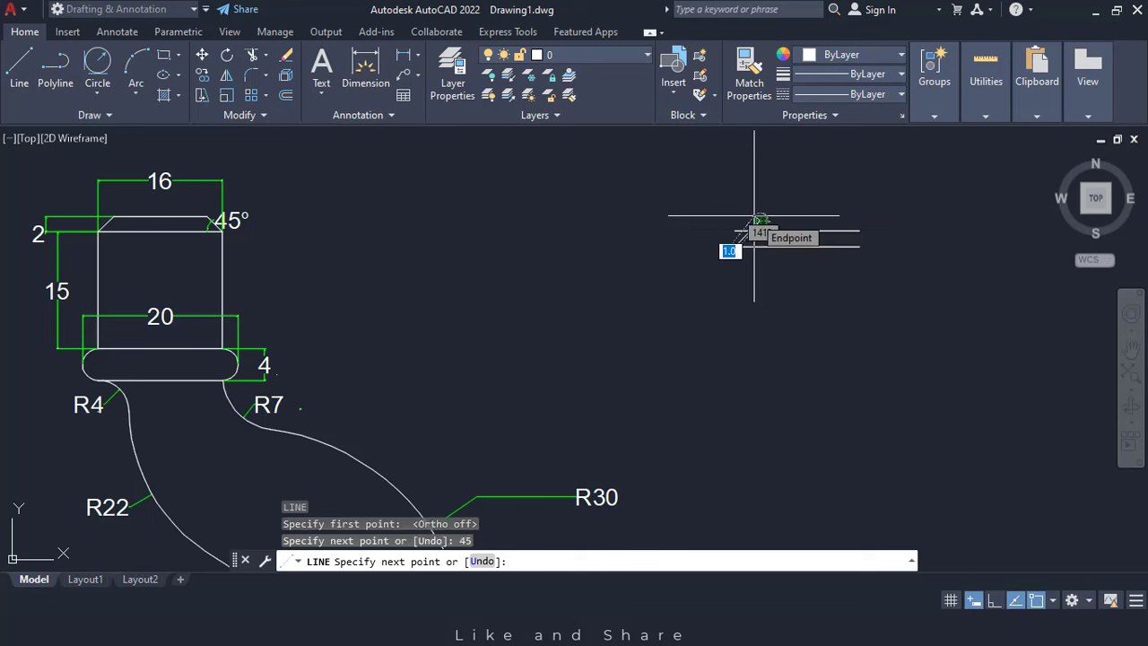
key("Escape")
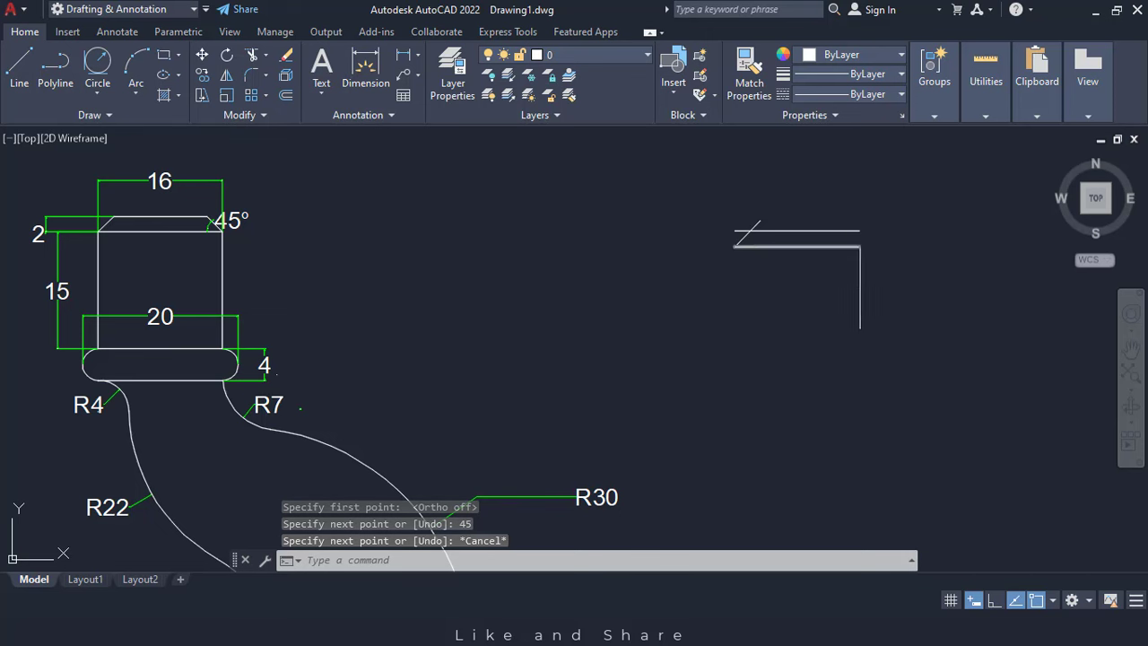
- Mirror the 45° line about the vertical axis through the horizontal lines' midpoints, keeping the source line
left_click(757, 222)
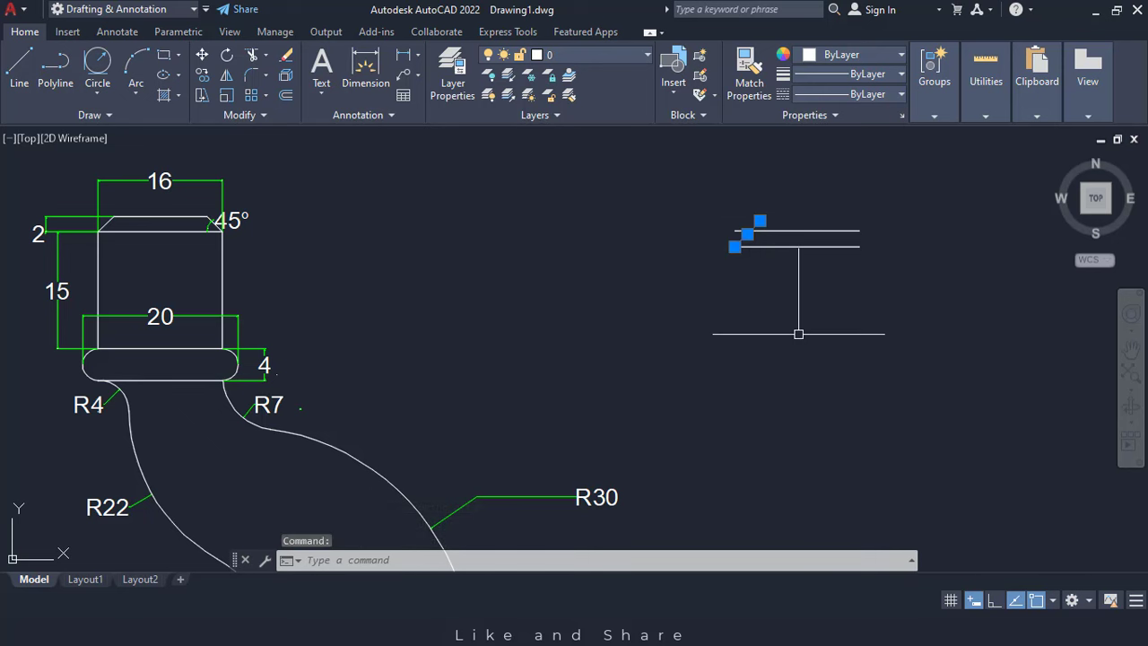
type("mi")
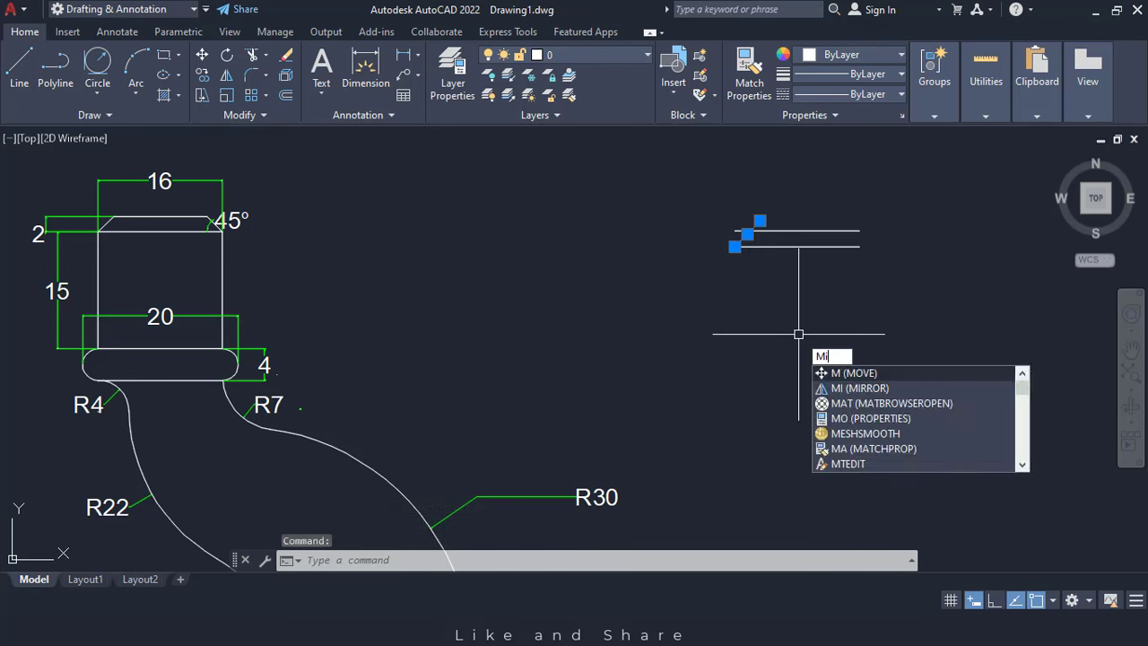
key("Return")
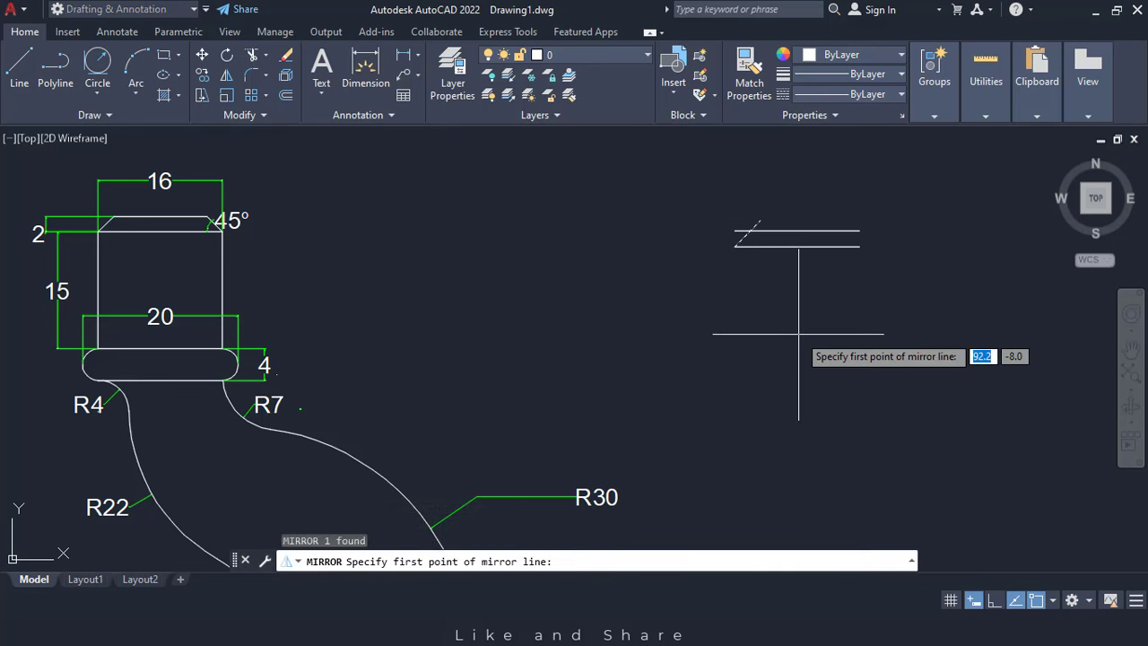
left_click(794, 238)
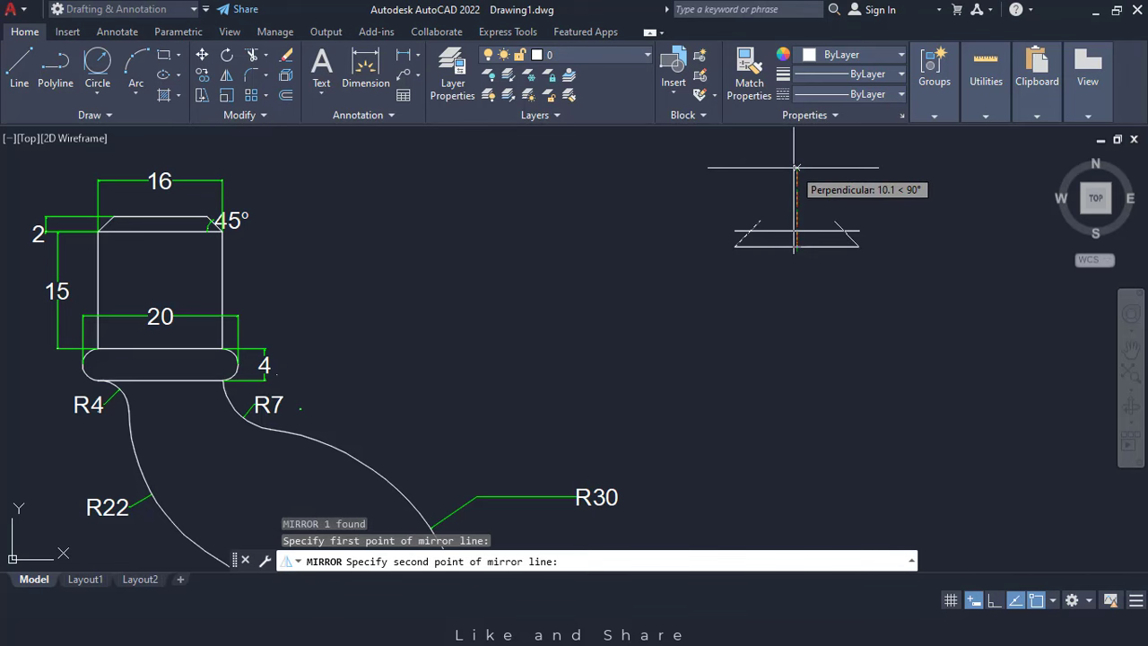
left_click(795, 167)
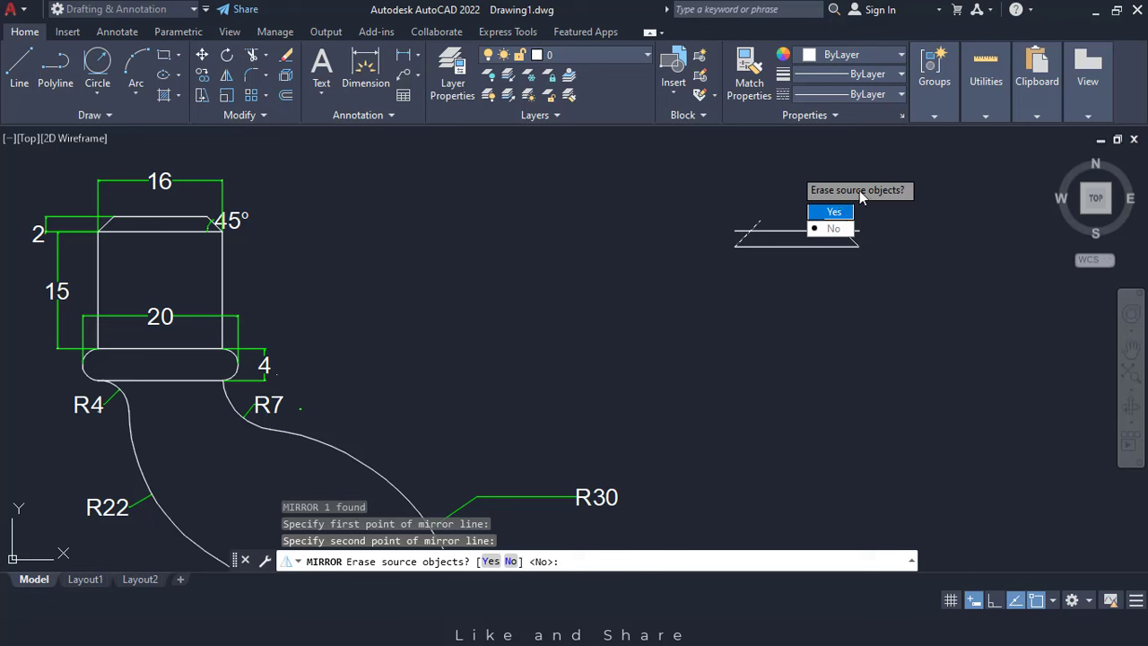
left_click(833, 228)
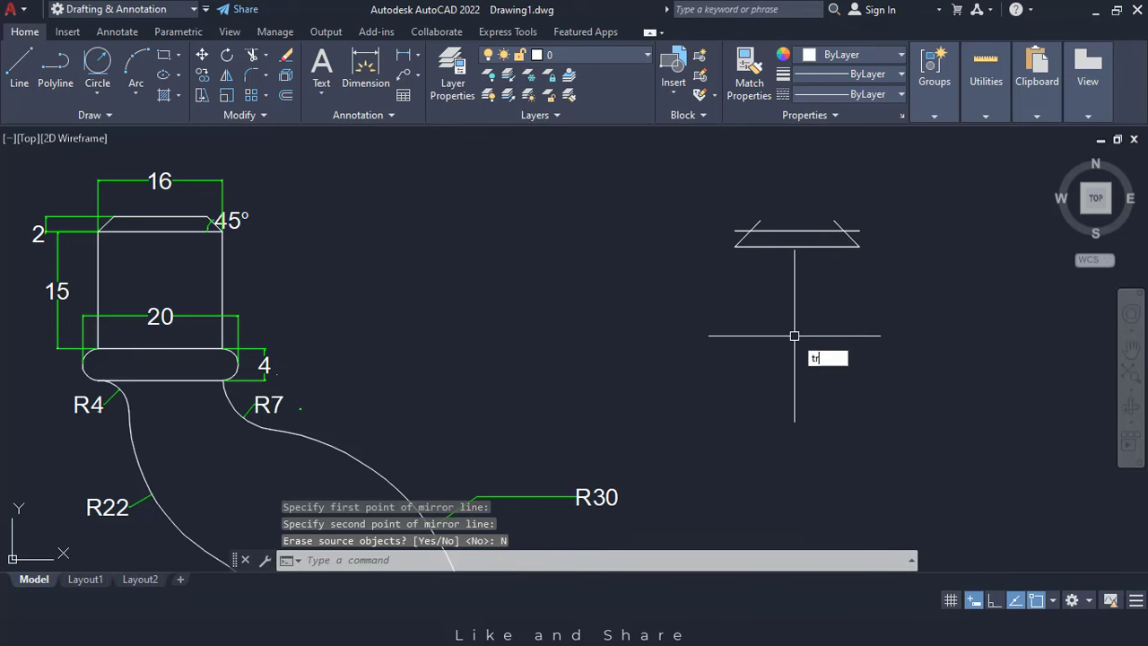
- Trim the ends of both slanted lines above the upper line and the upper line's overhangs to form the chamfered top
type("tr")
key("Return")
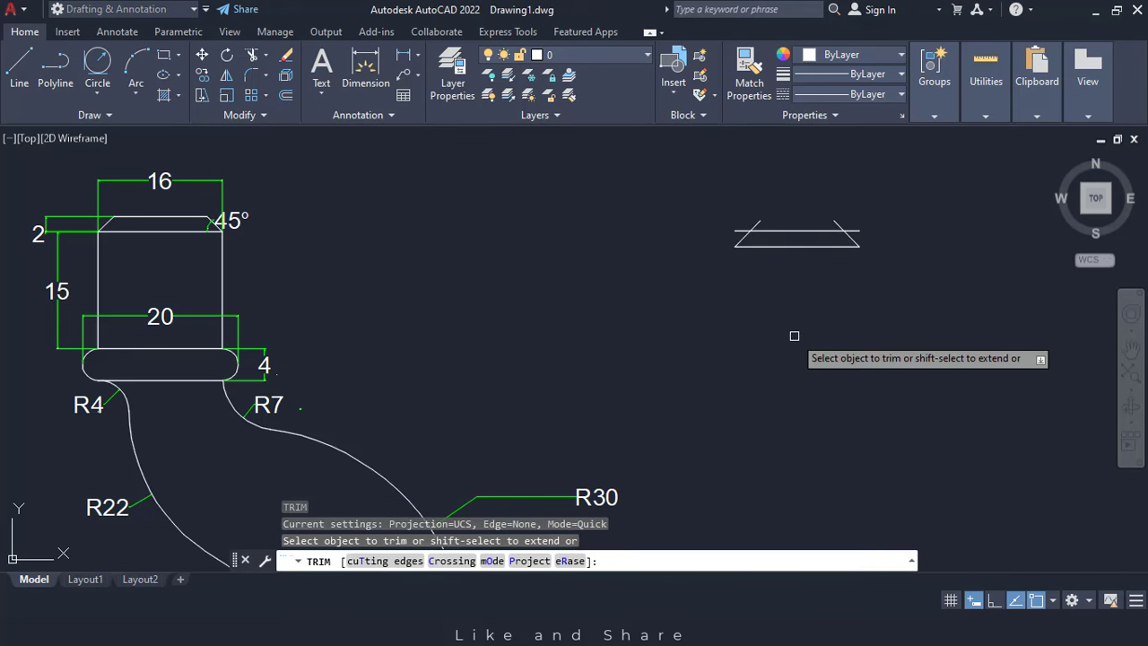
left_click(769, 218)
left_click(841, 224)
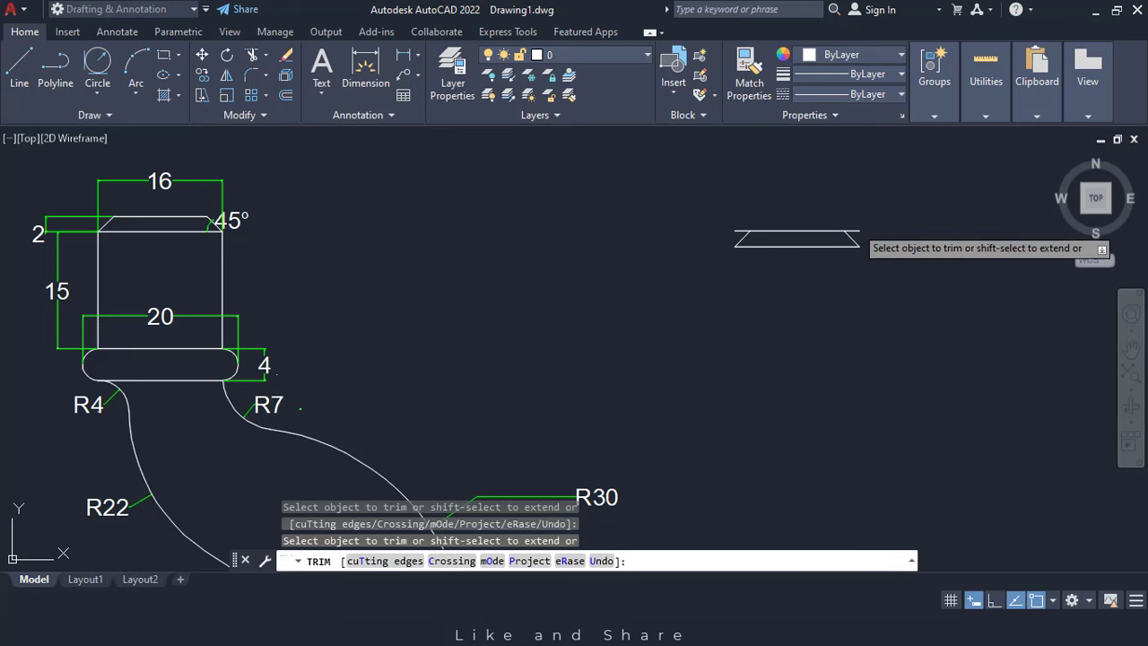
left_click(854, 231)
left_click(739, 232)
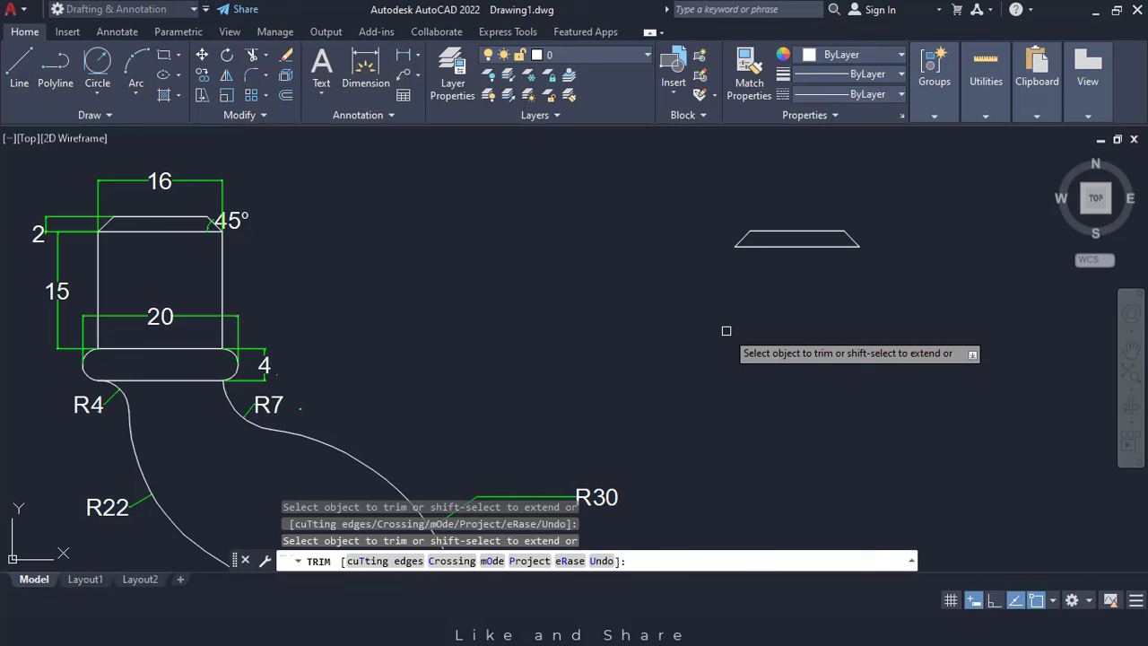
key("Escape")
key("Escape")
key("Escape")
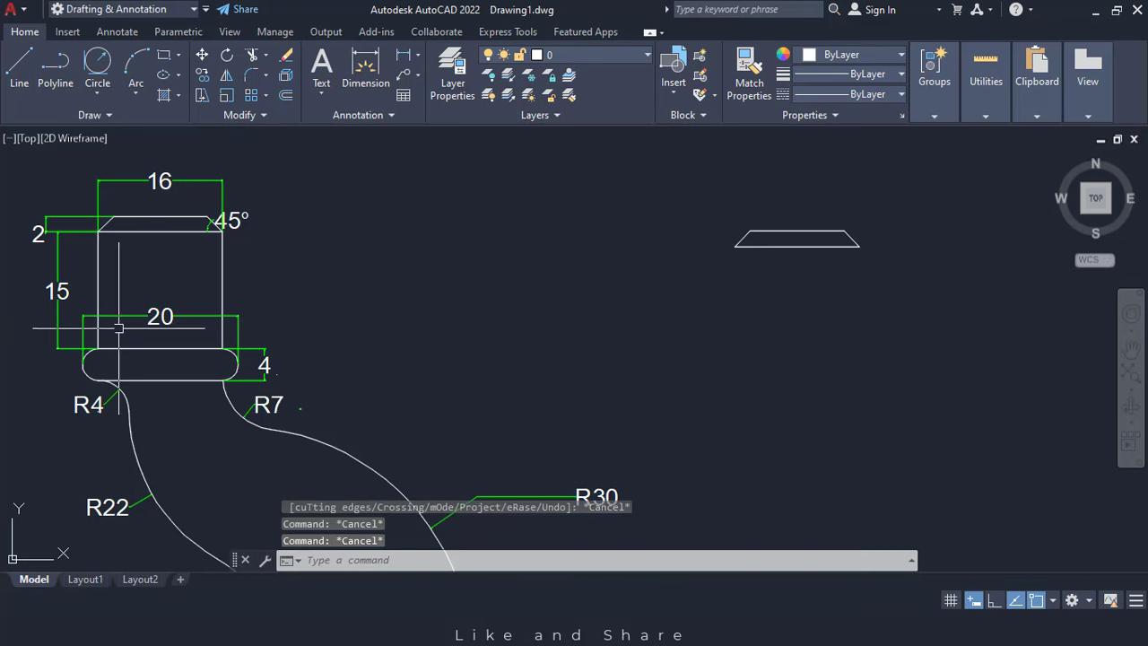
key("Escape")
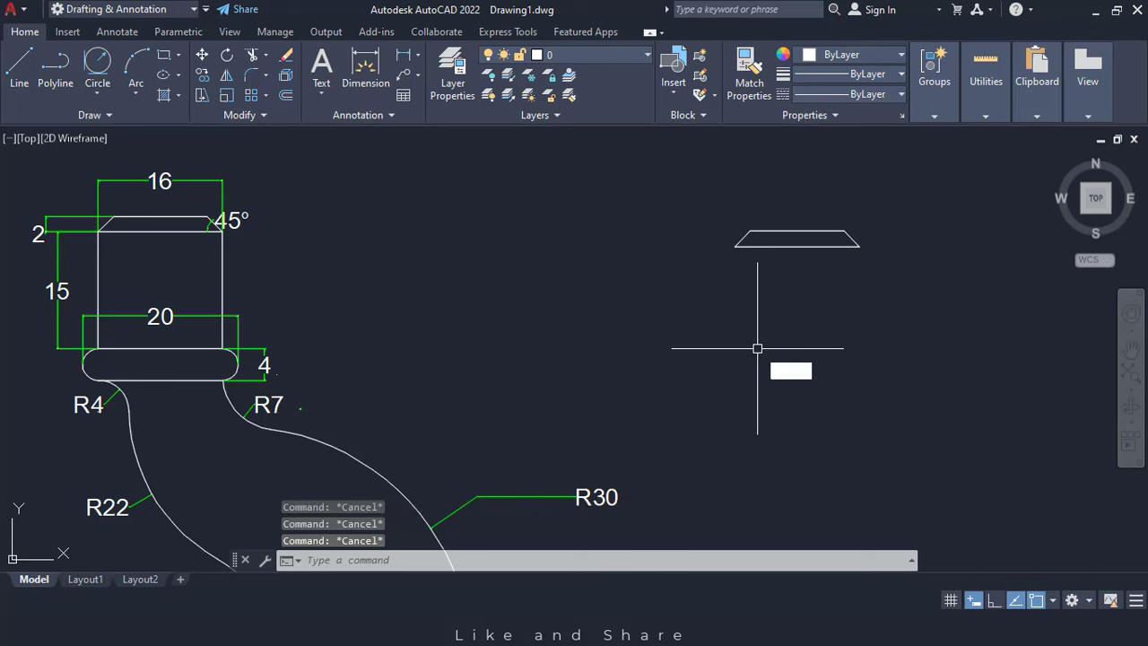
- With ortho on, draw a 15 mm vertical line downward from the left end of the chamfer's lower line
type("l")
key("Return")
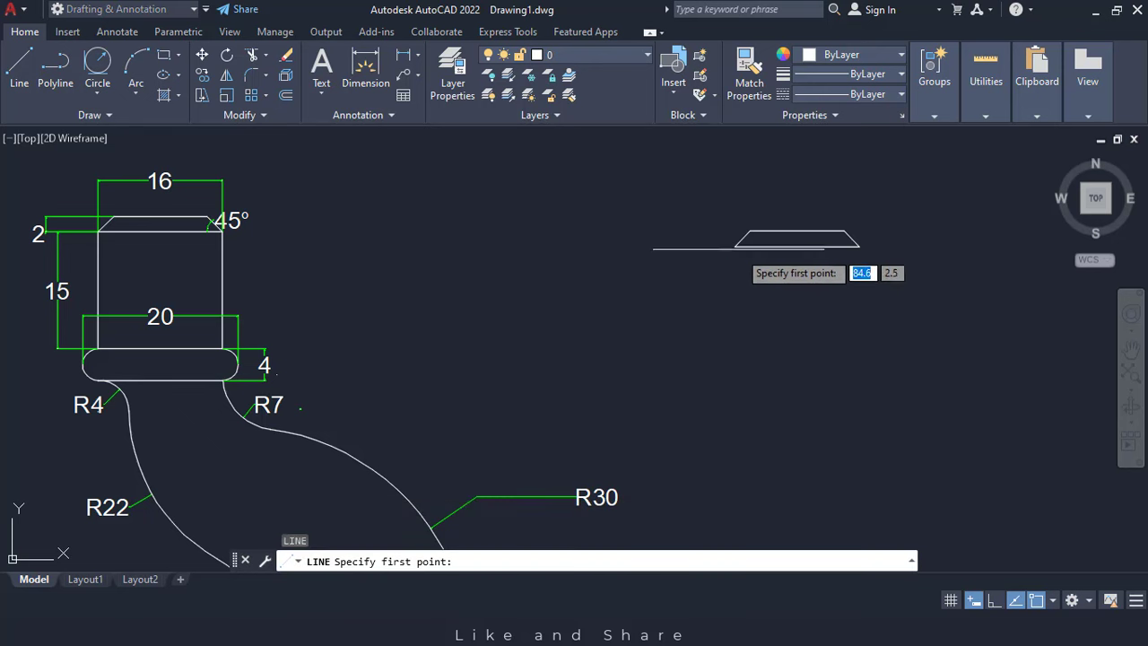
left_click(734, 247)
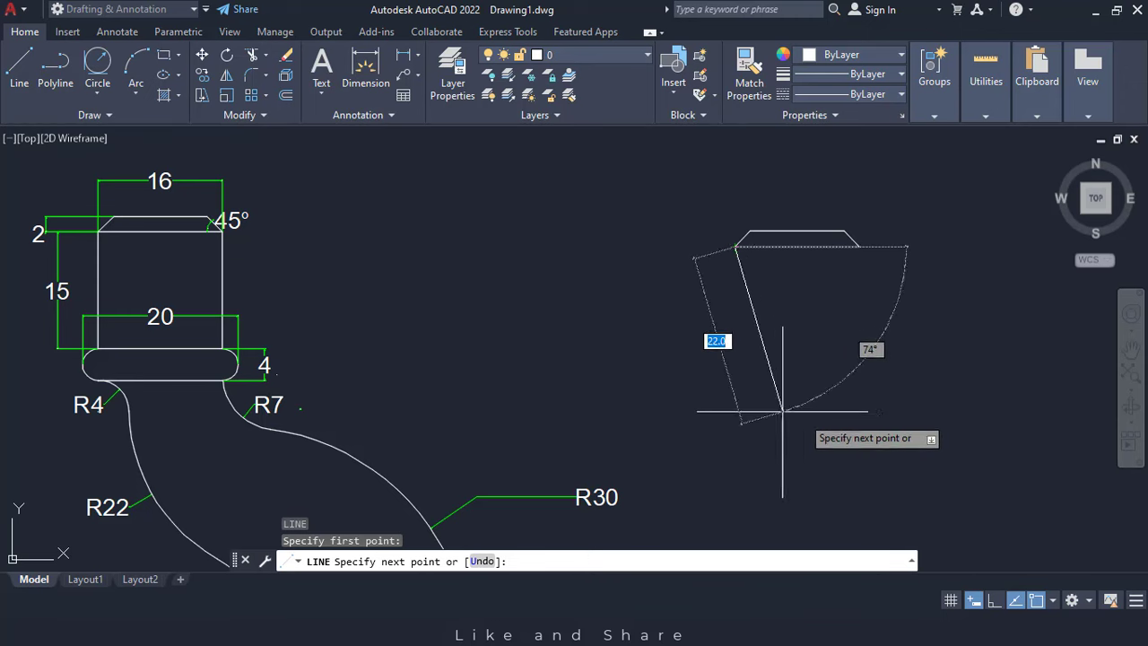
left_click(998, 599)
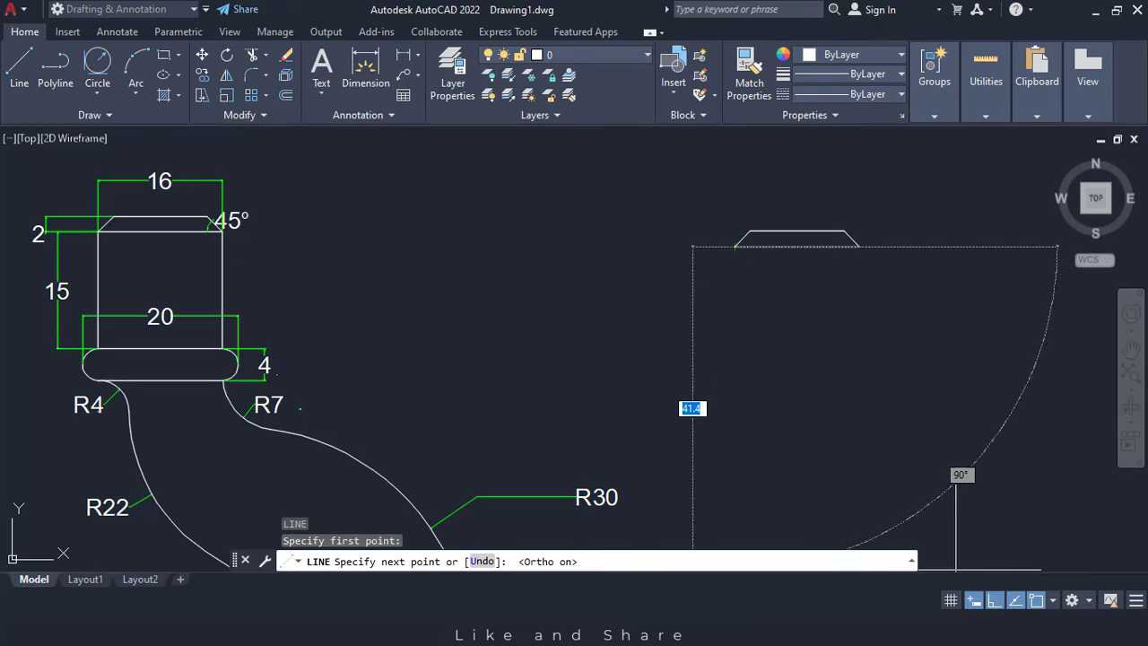
type("15")
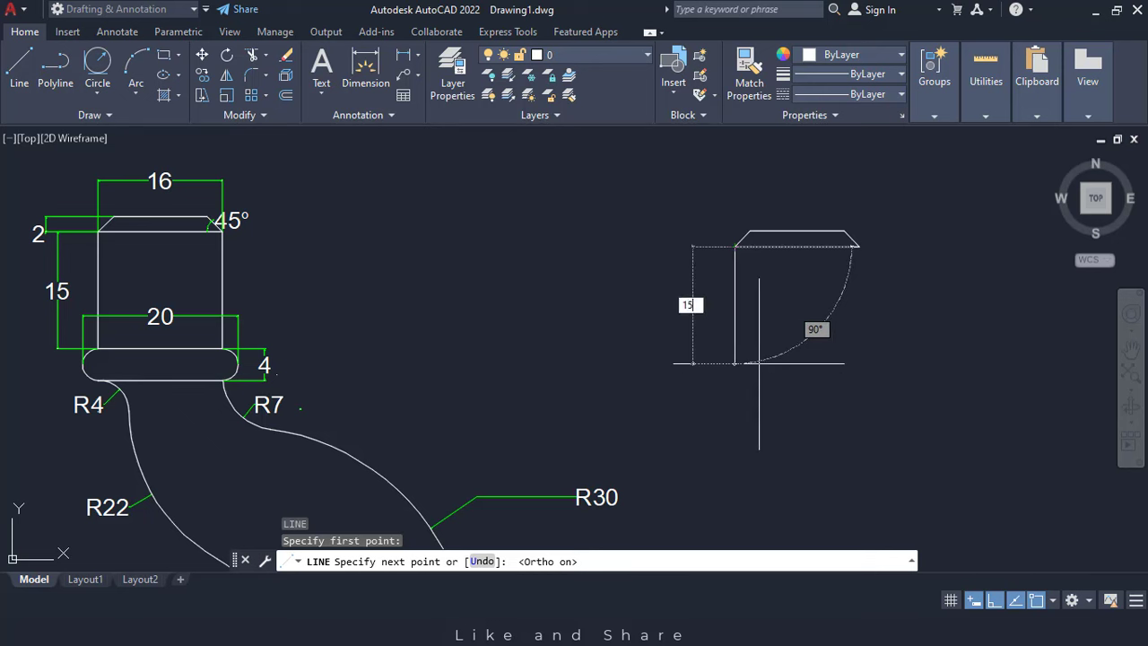
key("Return")
key("Escape")
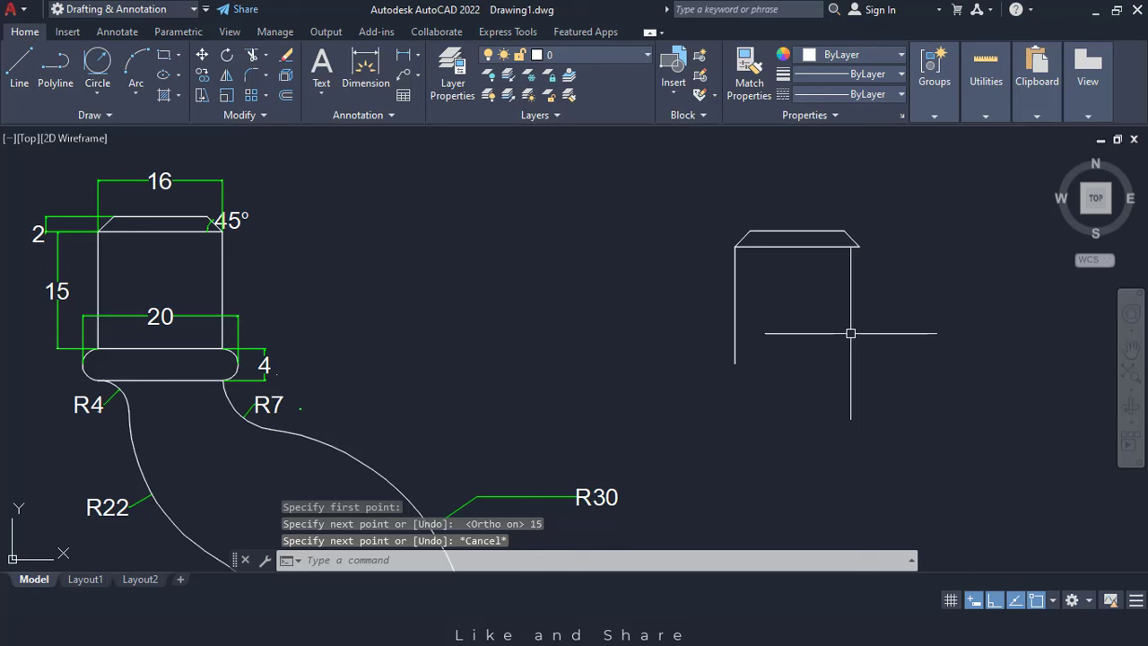
- Mirror the 15 mm vertical line about the vertical axis through the chamfer line's midpoint, keeping the source line
key("Return")
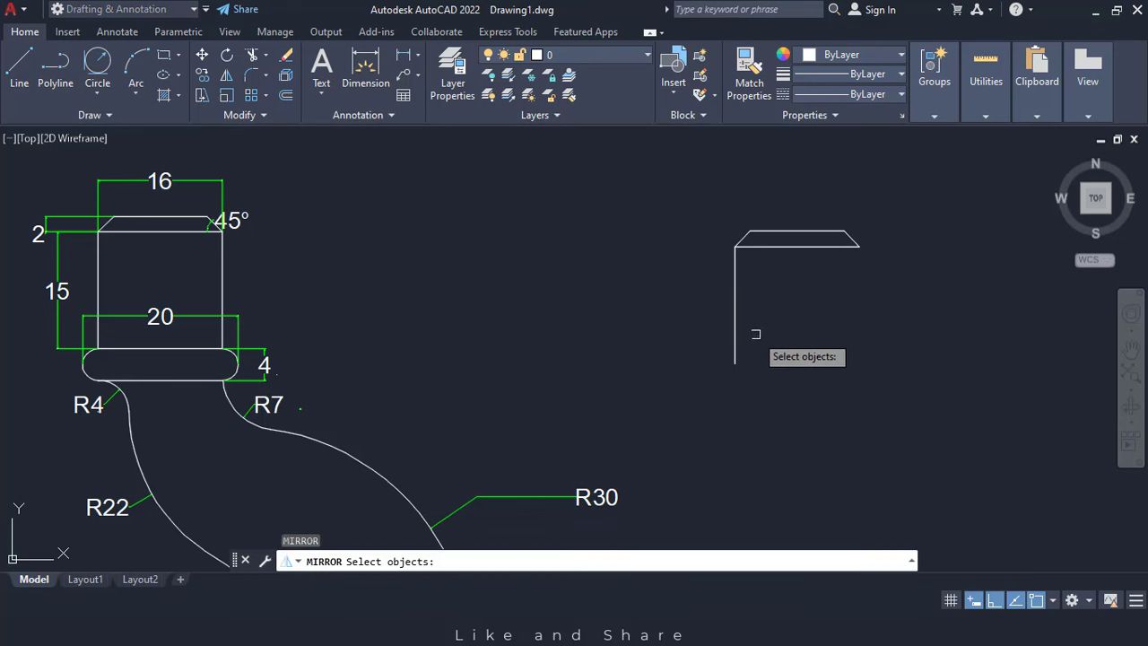
left_click(728, 344)
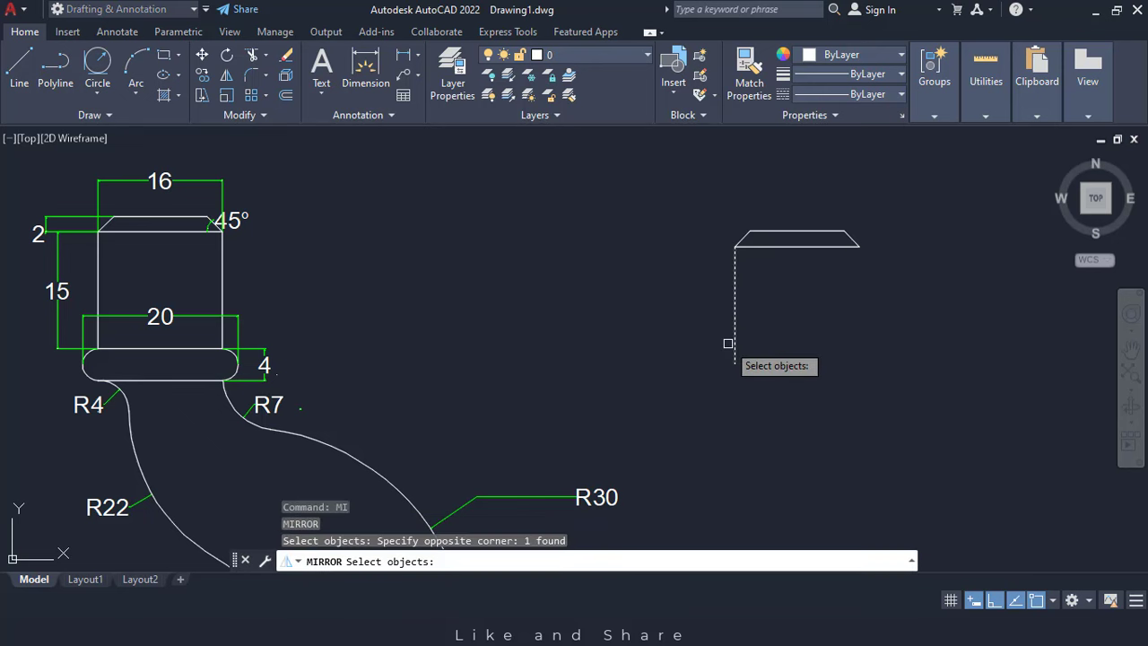
key("Return")
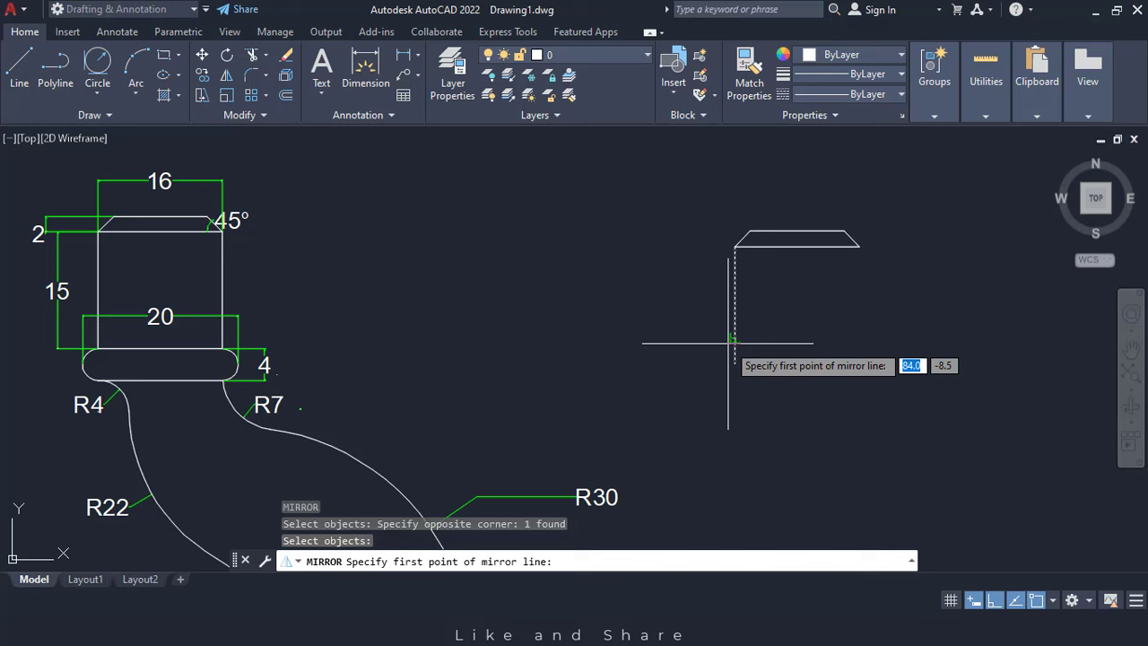
left_click(803, 244)
left_click(807, 446)
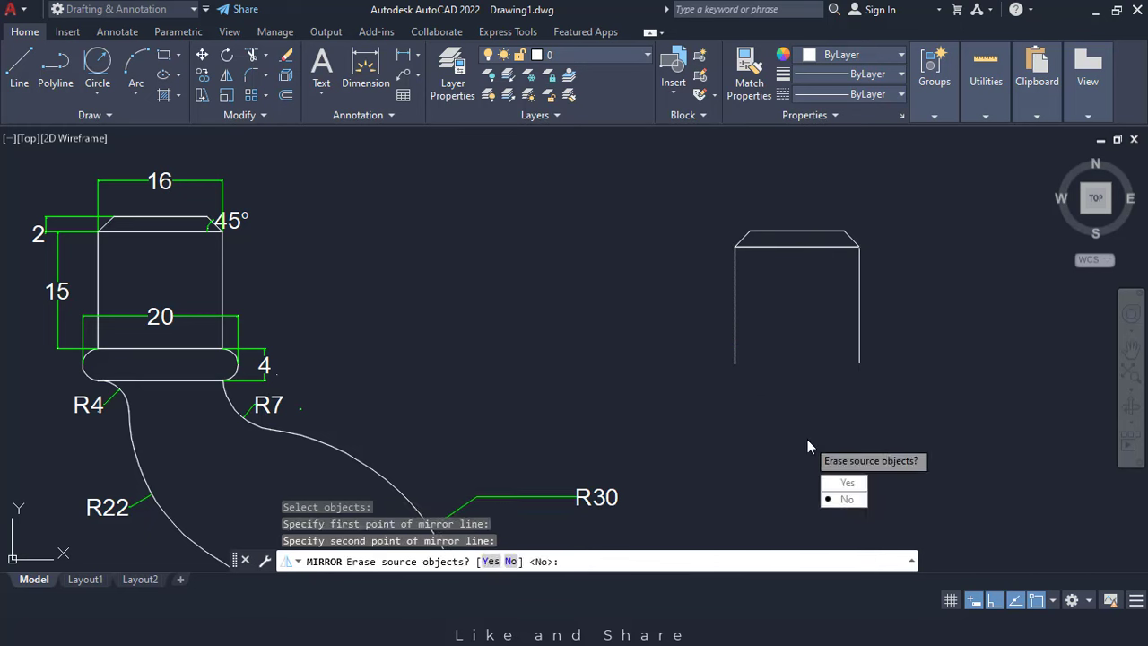
left_click(847, 499)
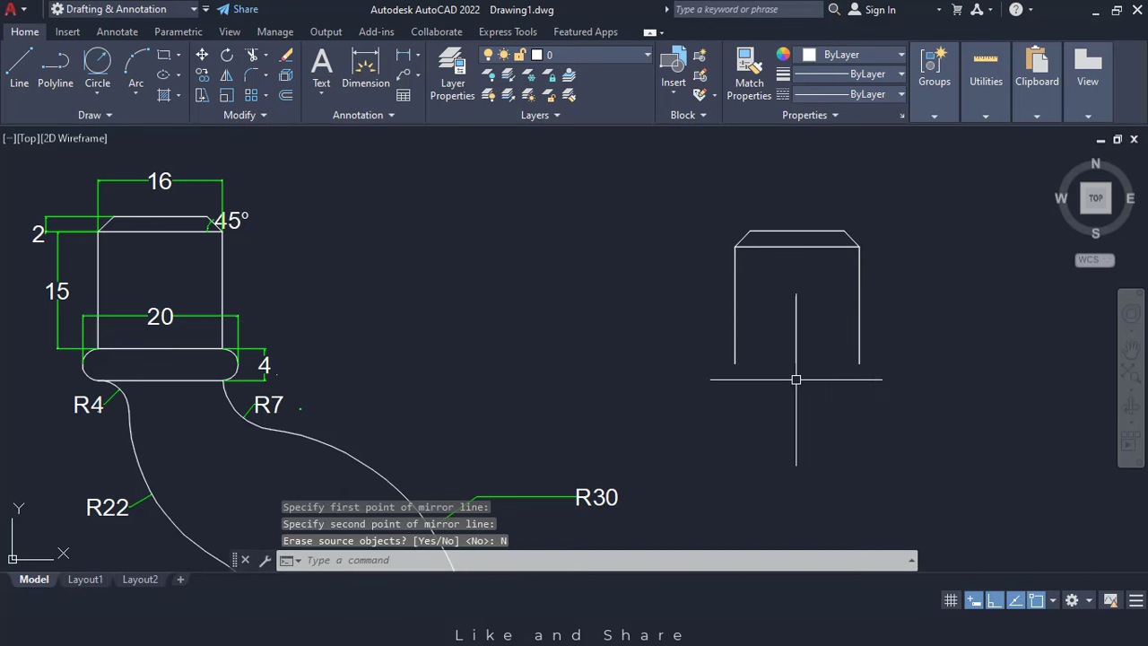
- Draw a horizontal line joining the lower ends of the two vertical lines to close the shank
type("l")
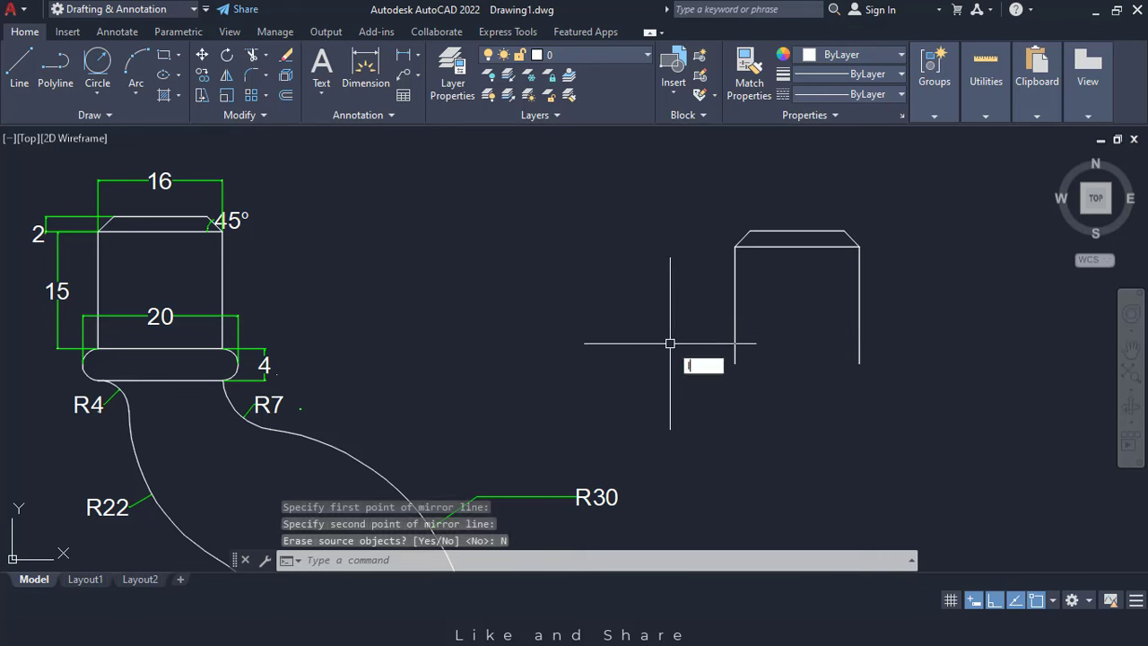
key("Return")
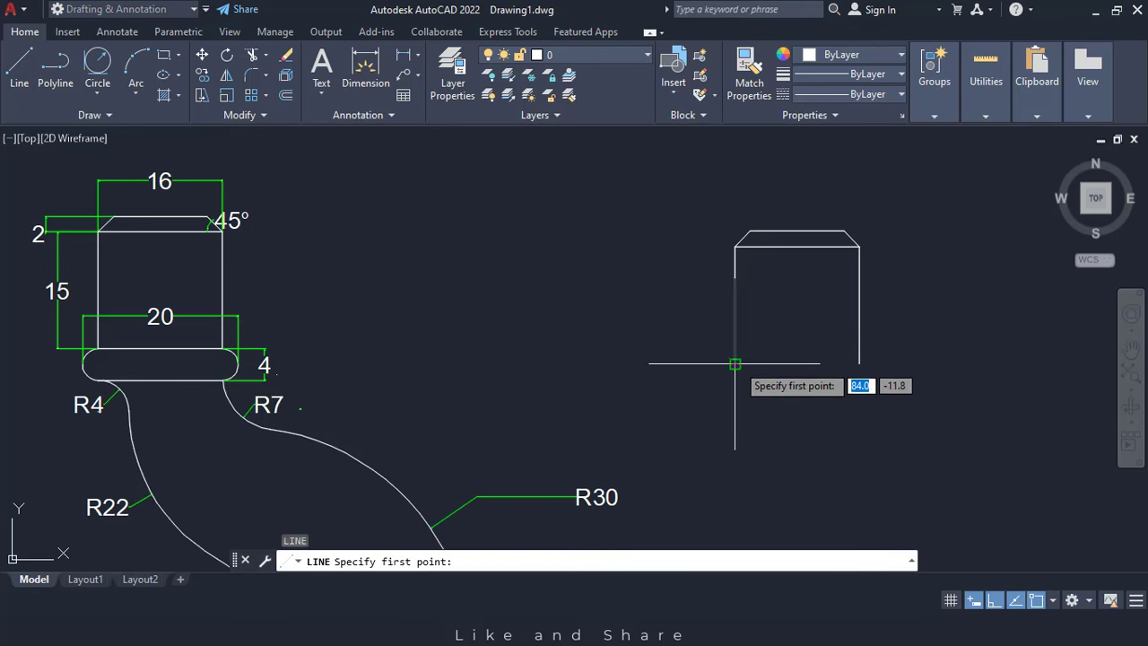
left_click(735, 364)
left_click(859, 363)
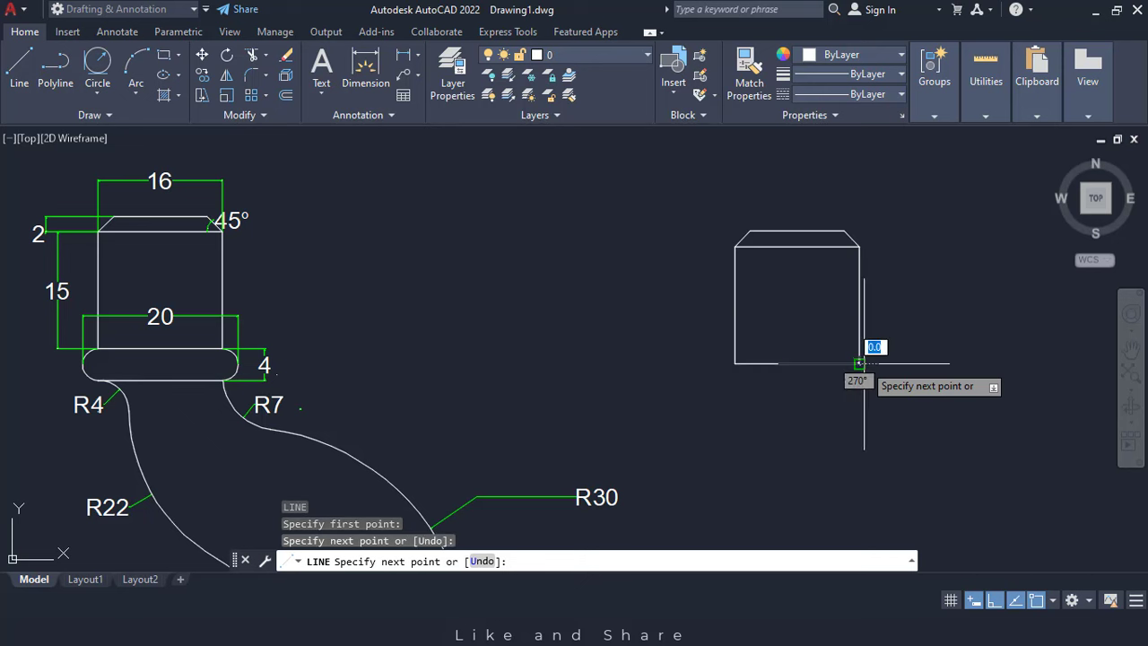
key("Escape")
key("Escape")
key("Escape")
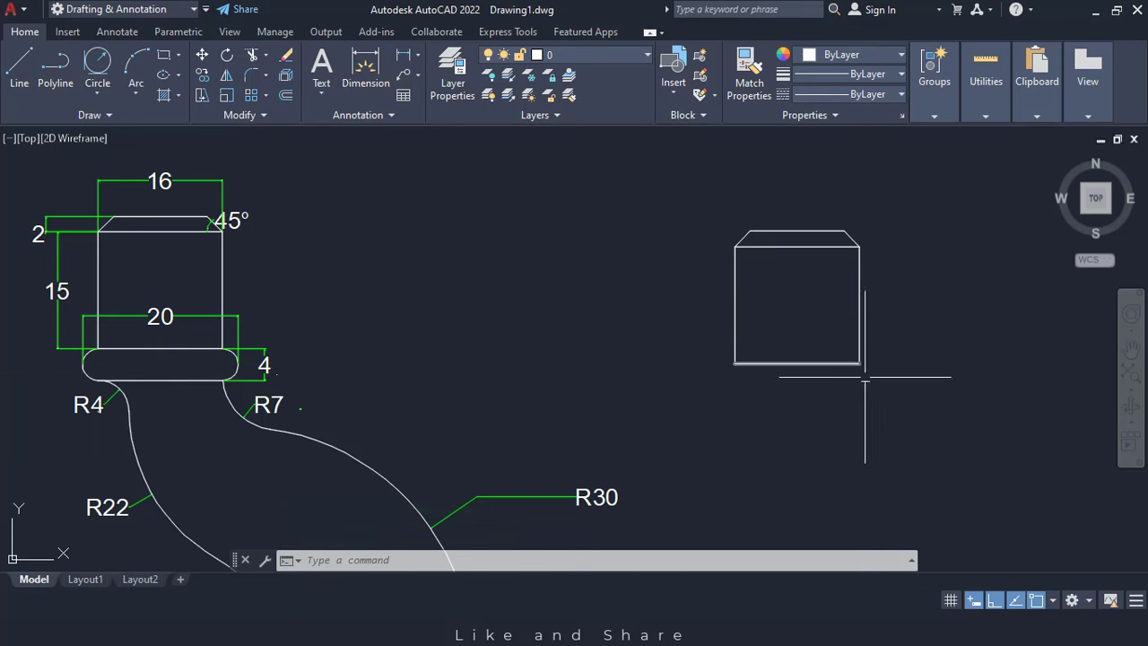
- Draw a 20 by 4 mm rectangle in the free space below the shank
scroll(874, 389, "down", 3)
scroll(645, 266, "up", 3)
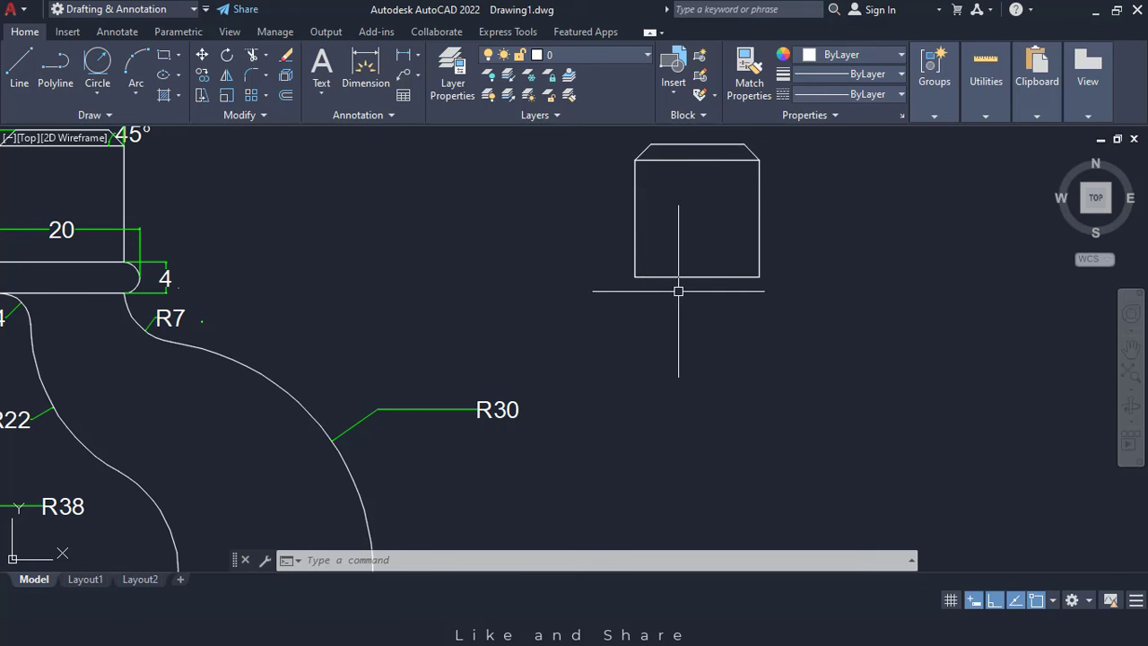
key("Return")
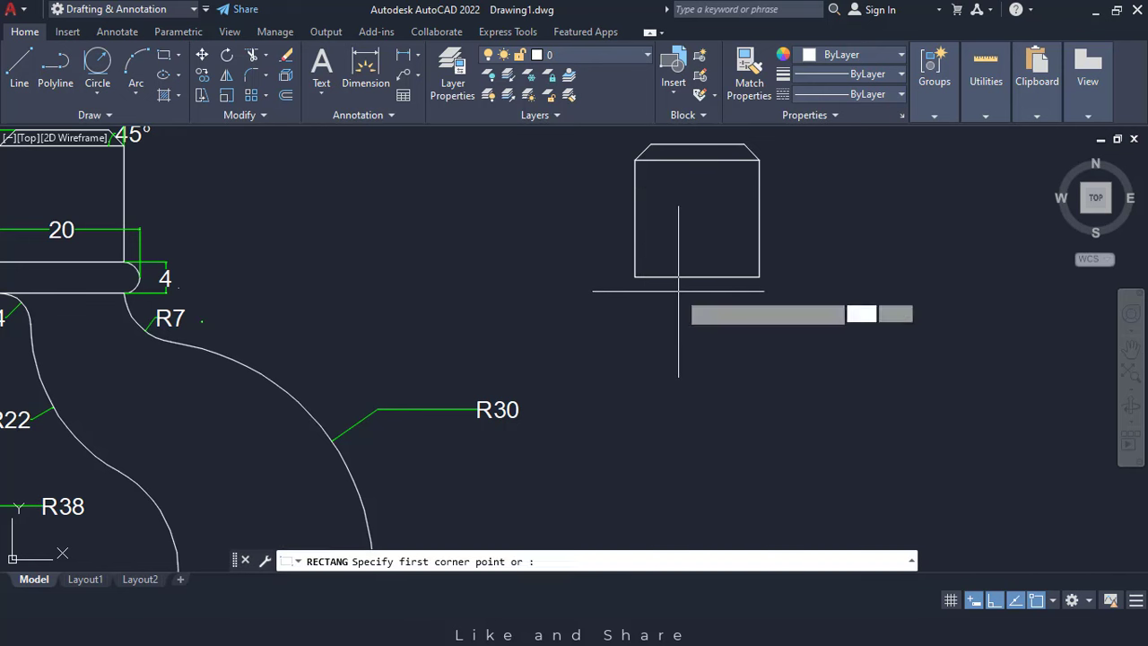
left_click(649, 330)
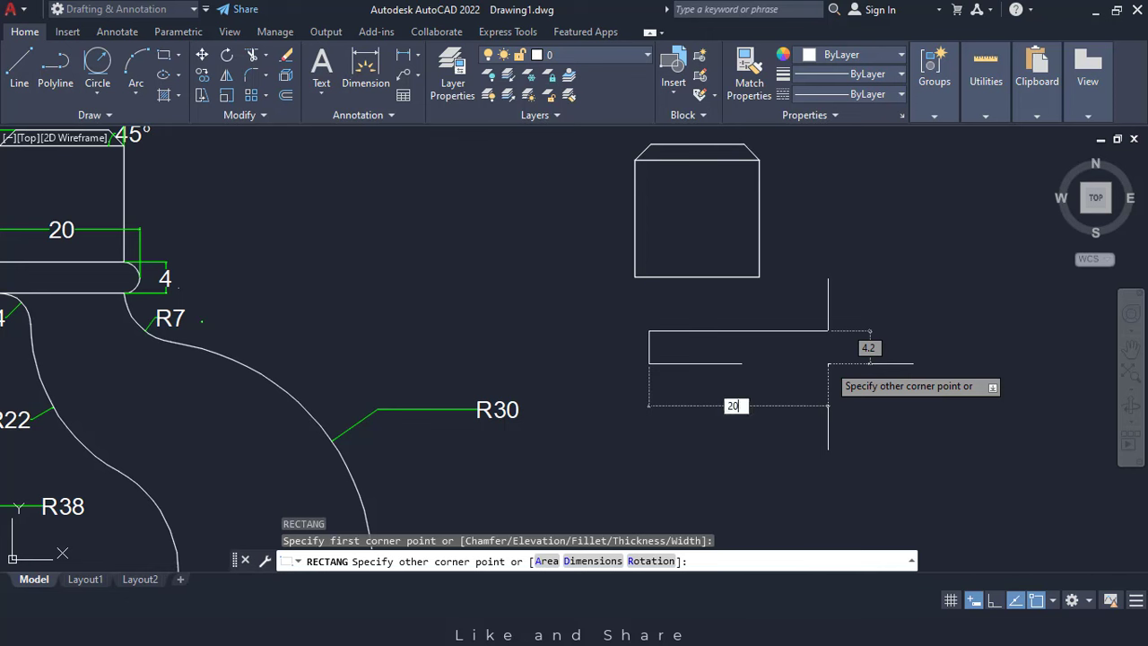
type("20")
key("Tab")
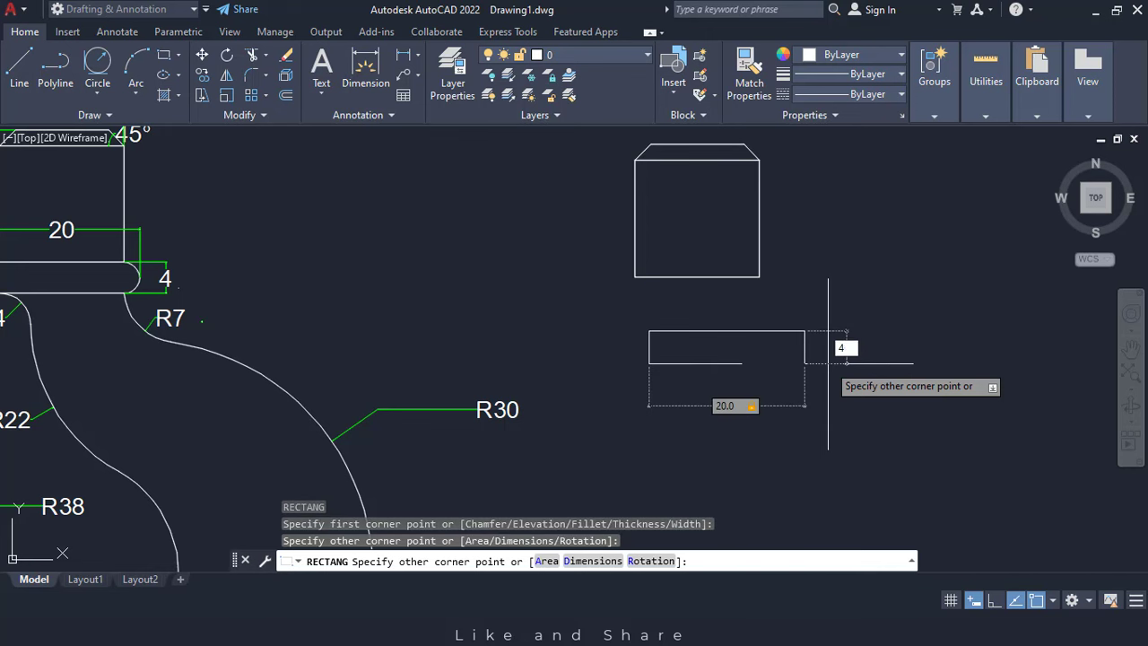
key("Return")
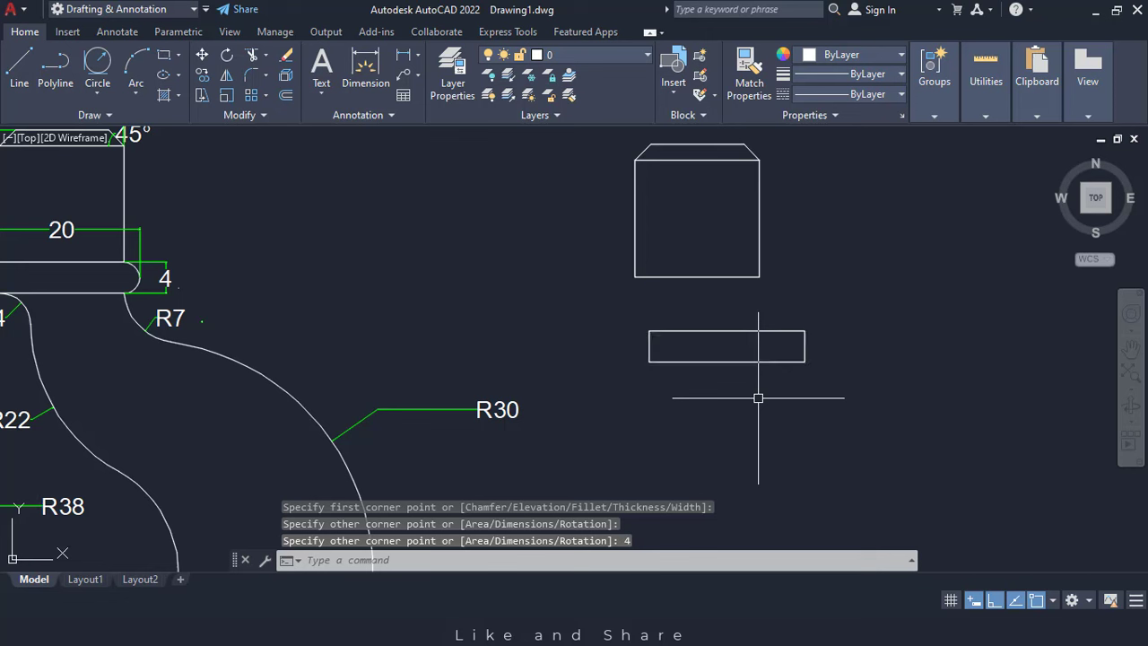
- Draw a Tan, Tan, Tan circle touching the bottom, left and top edges of the rectangle
left_click(100, 90)
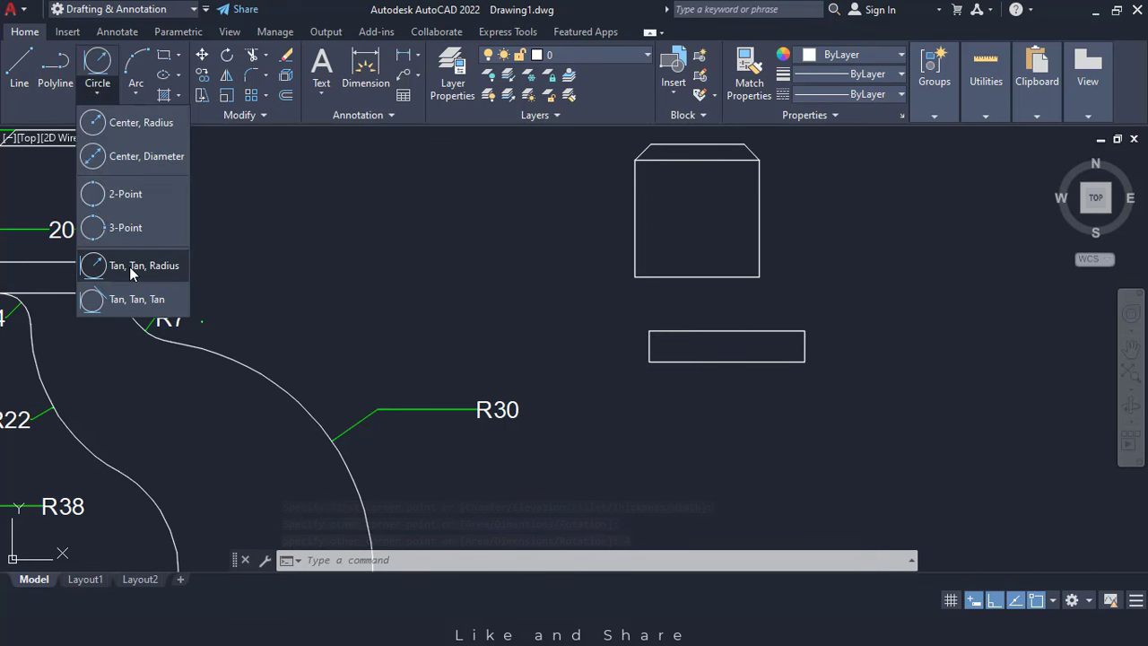
left_click(132, 301)
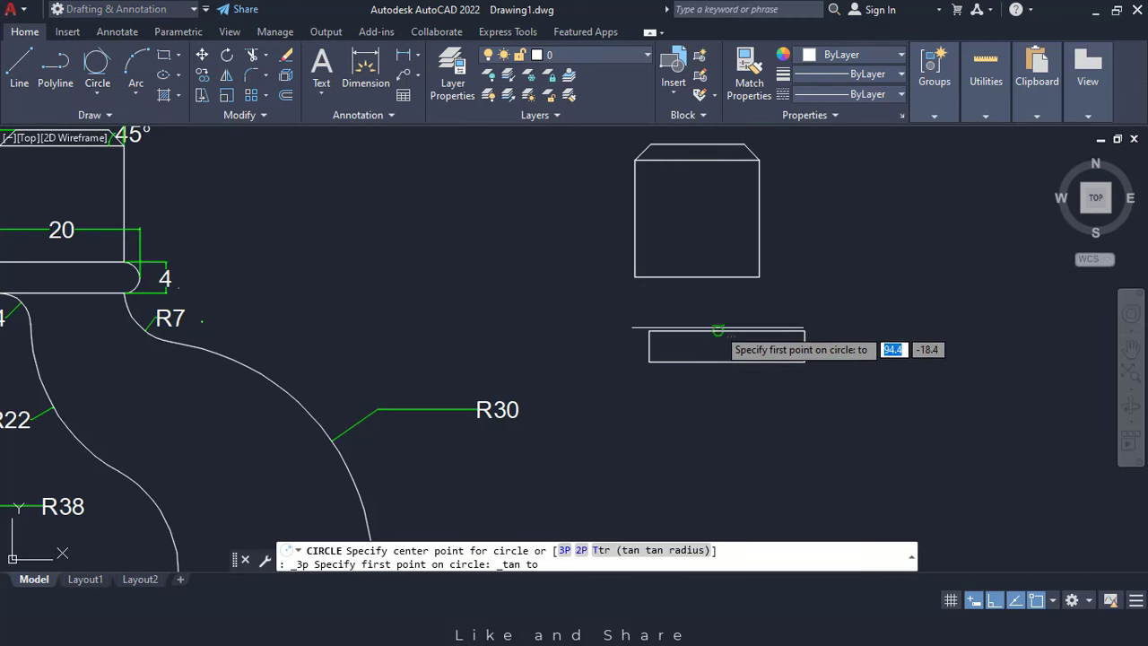
scroll(712, 346, "up", 4)
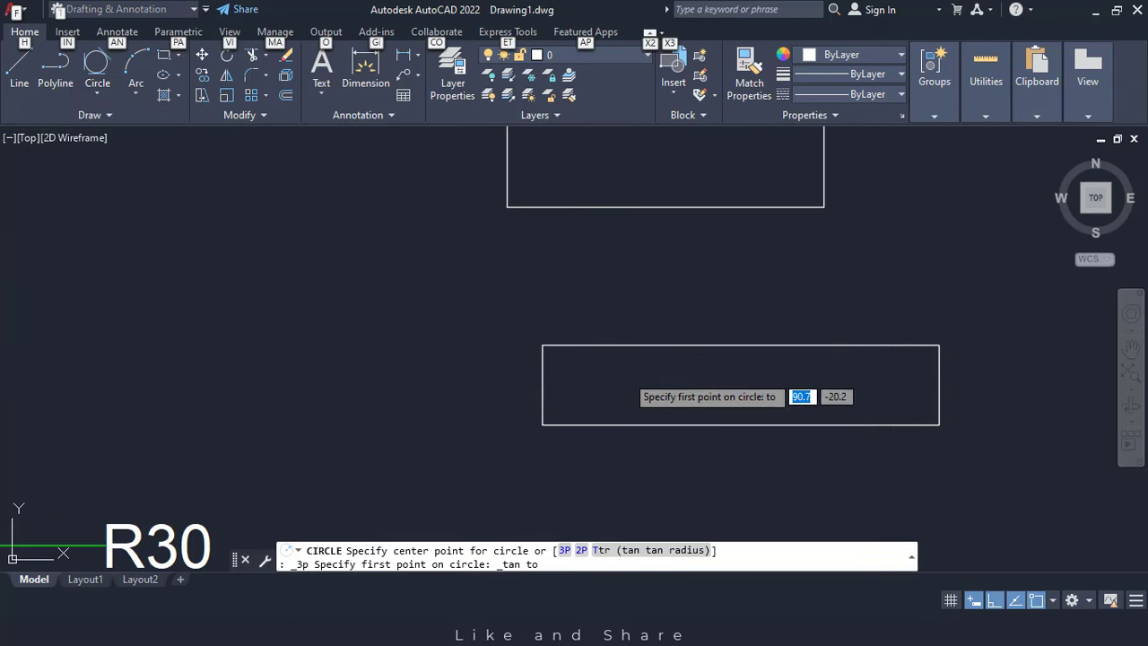
left_click(605, 423)
left_click(544, 396)
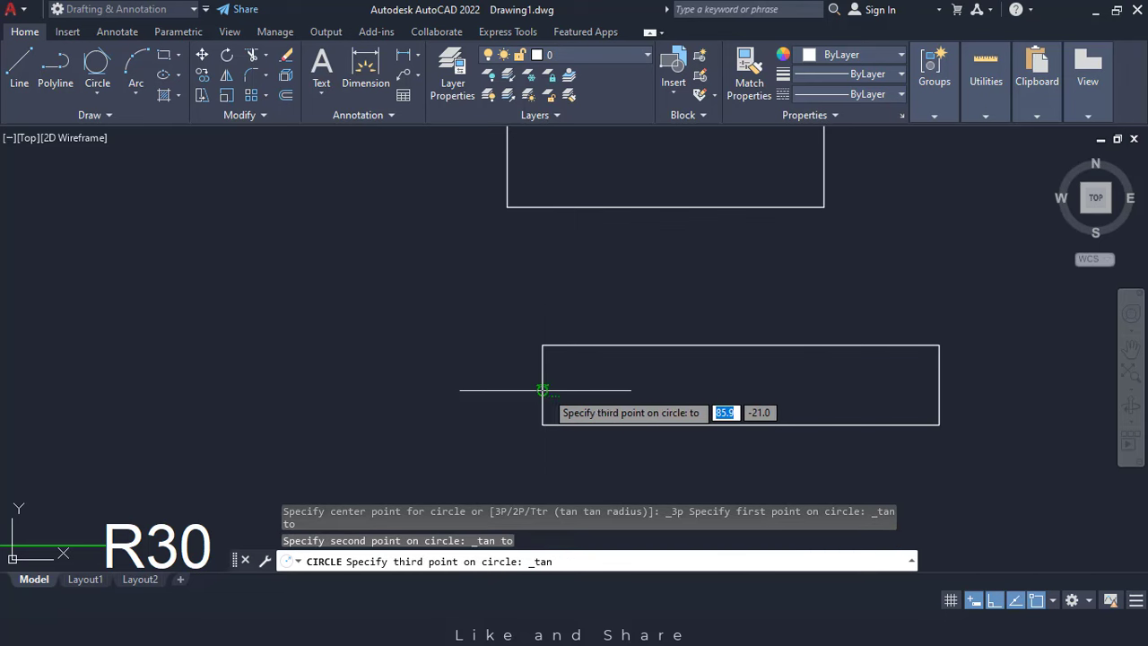
left_click(579, 345)
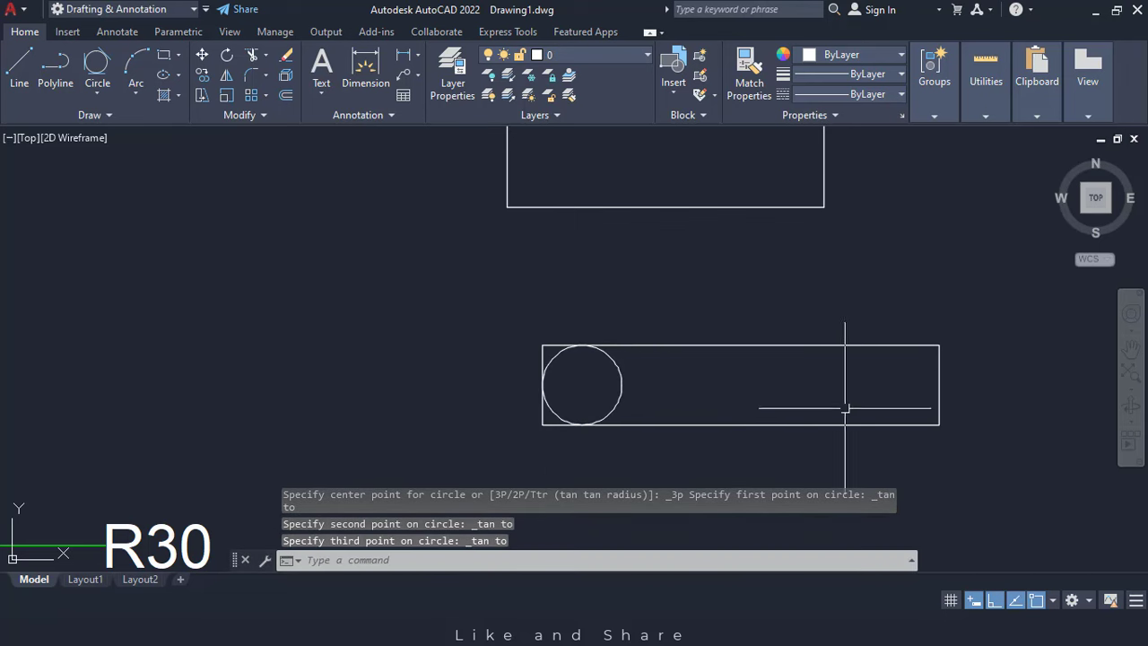
- Draw a second Tan, Tan, Tan circle touching the bottom, right and top edges of the rectangle
left_click(100, 94)
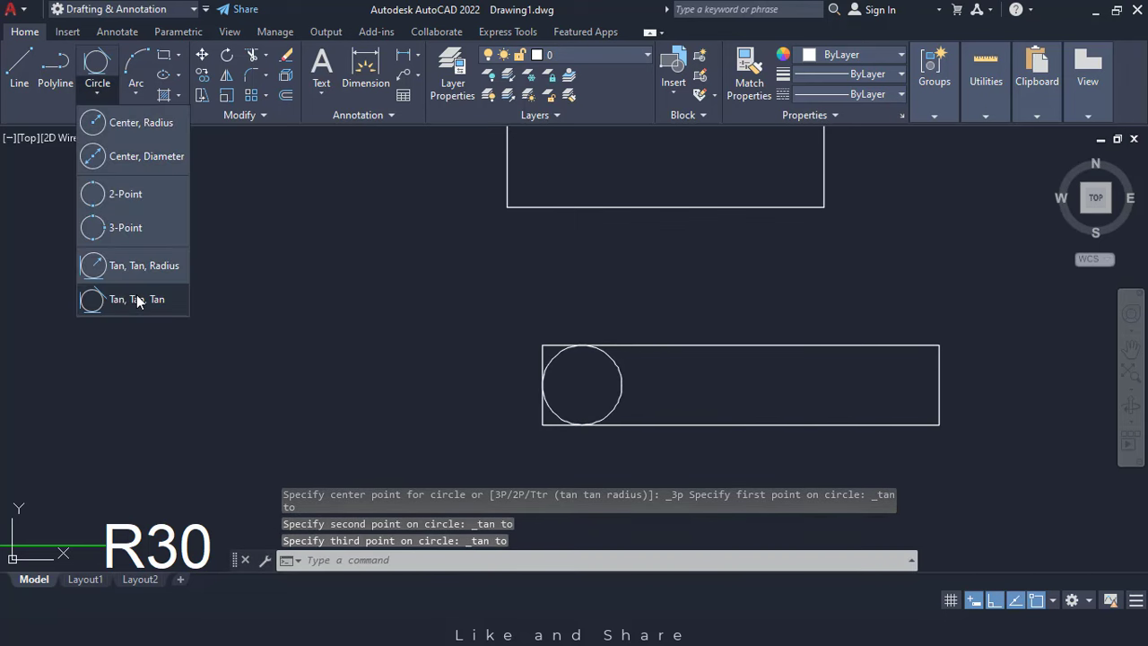
left_click(123, 299)
left_click(895, 422)
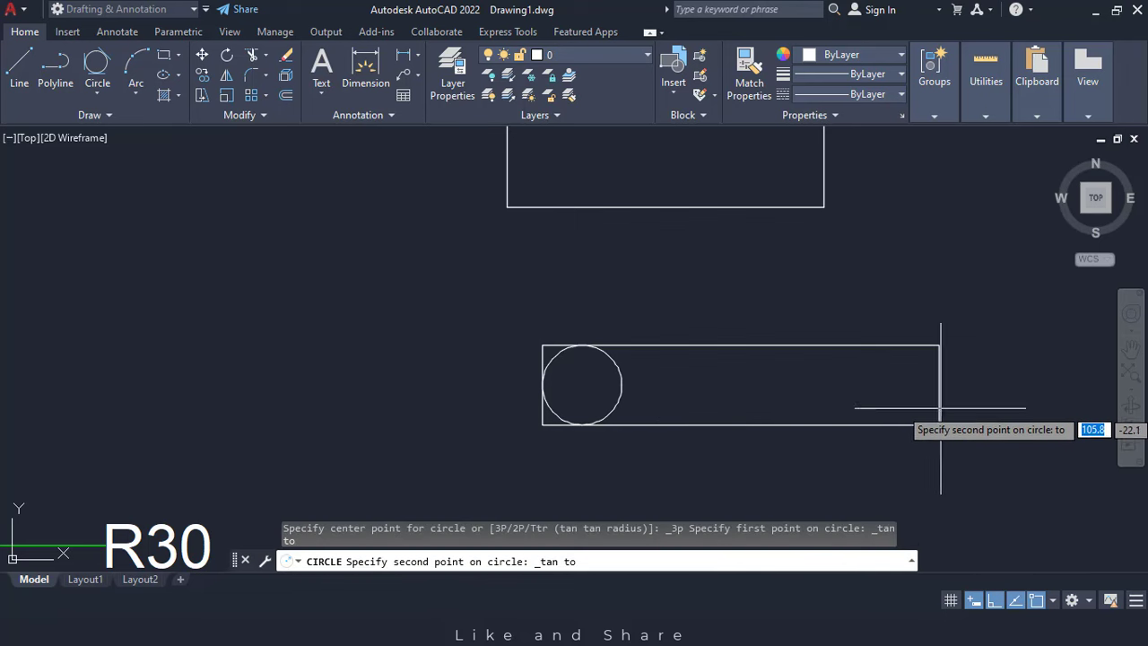
left_click(938, 392)
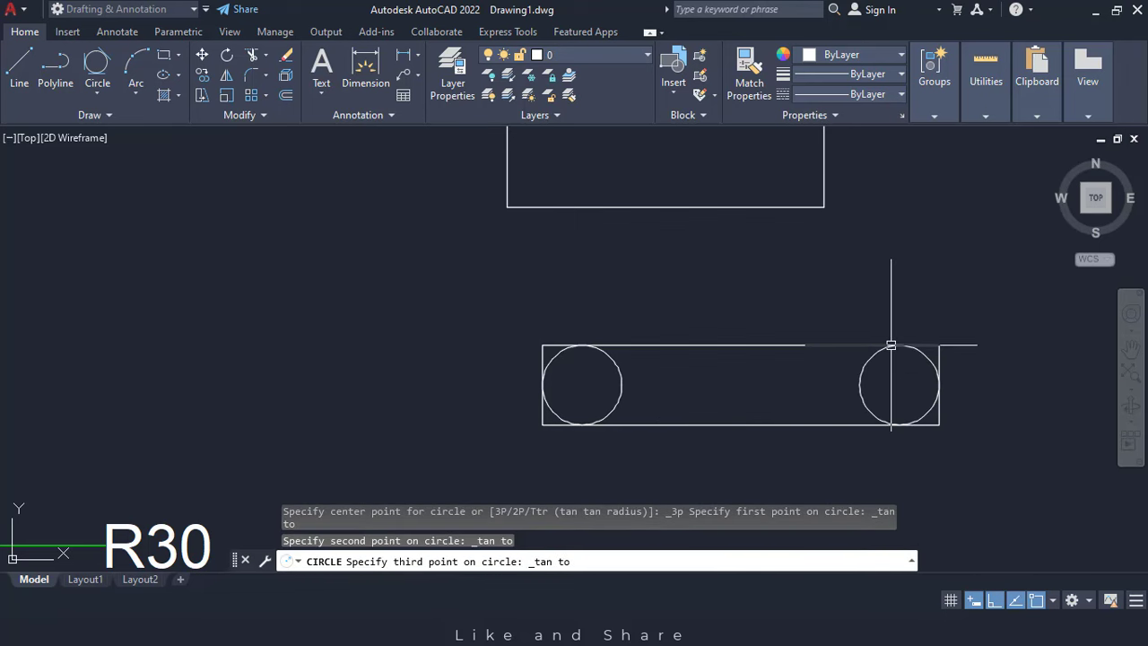
left_click(886, 345)
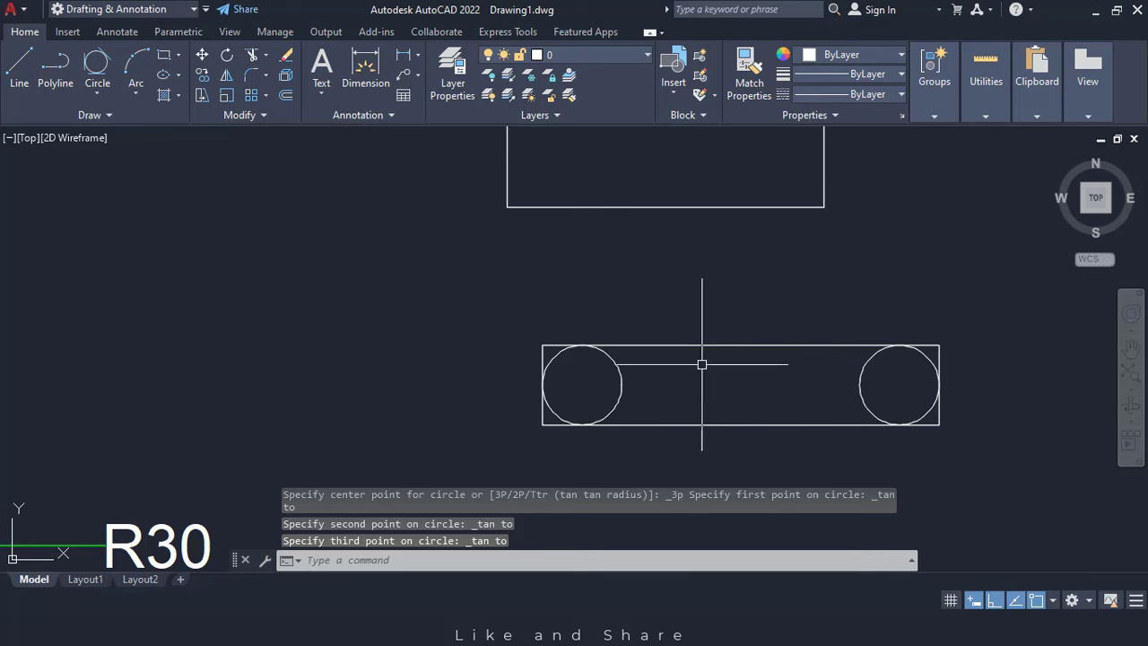
key("Escape")
key("Escape")
key("Escape")
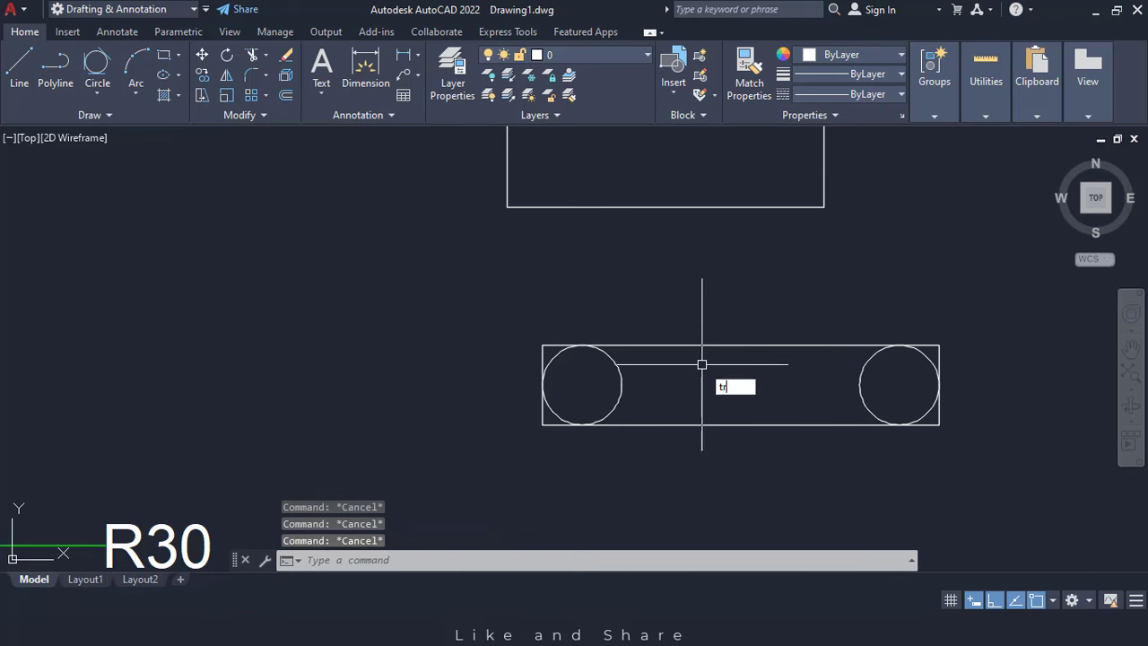
- Trim the rectangle's corners and the inner halves of both circles to leave a collar outline with semicircular ends
type("tr")
key("Return")
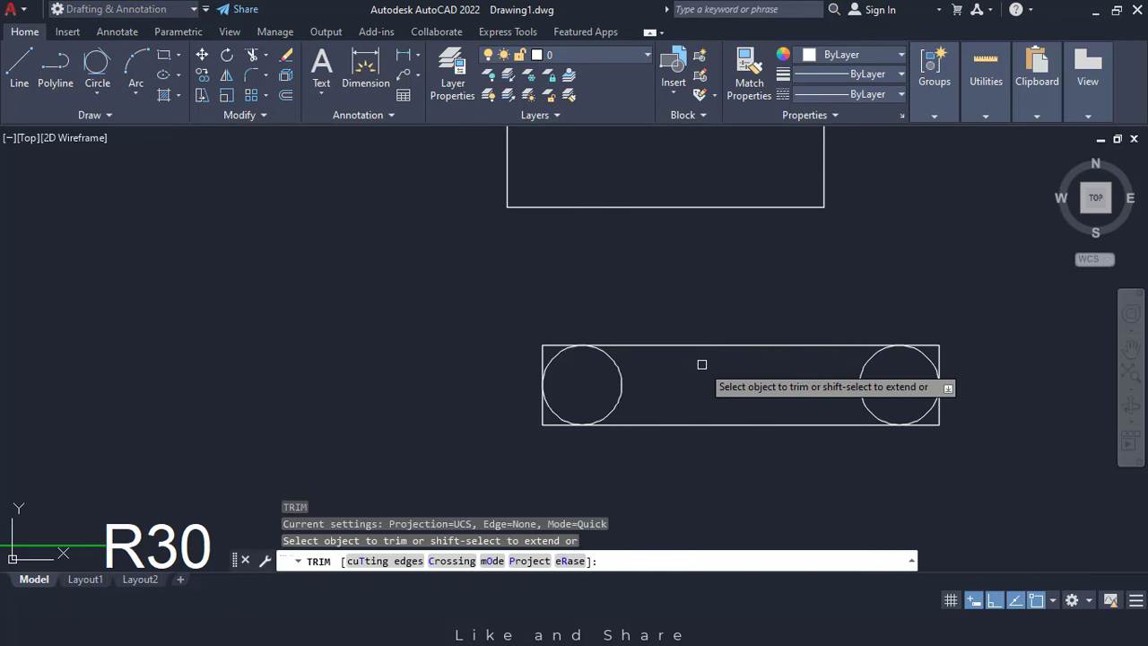
left_click(546, 342)
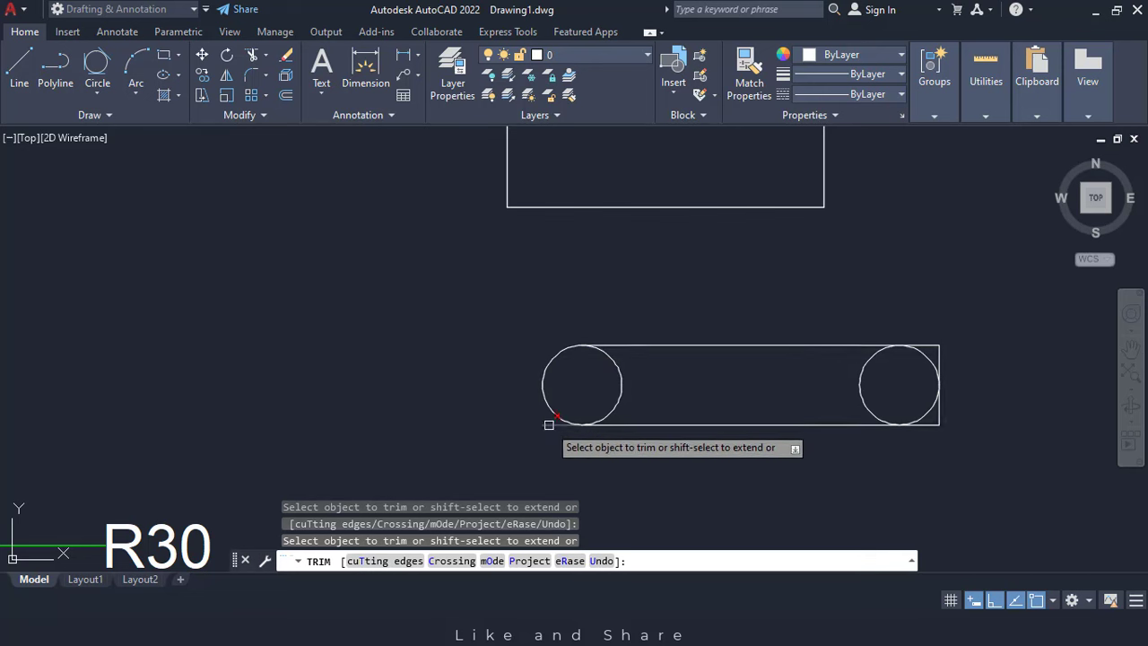
left_click(621, 390)
left_click(863, 396)
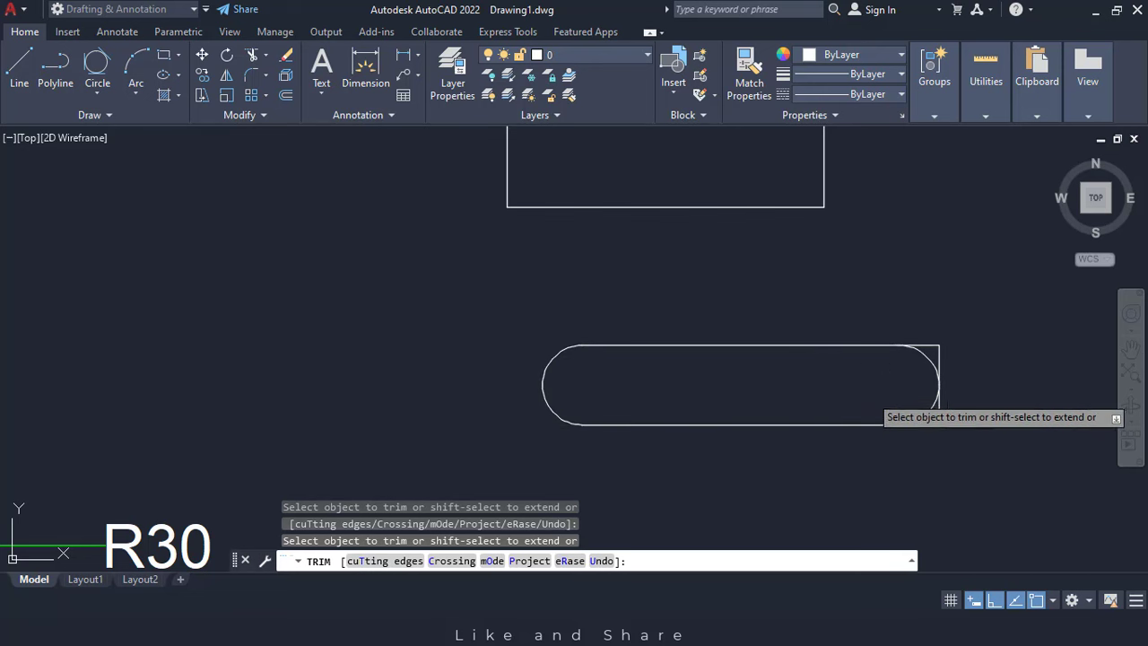
left_click_drag(940, 430, 935, 421)
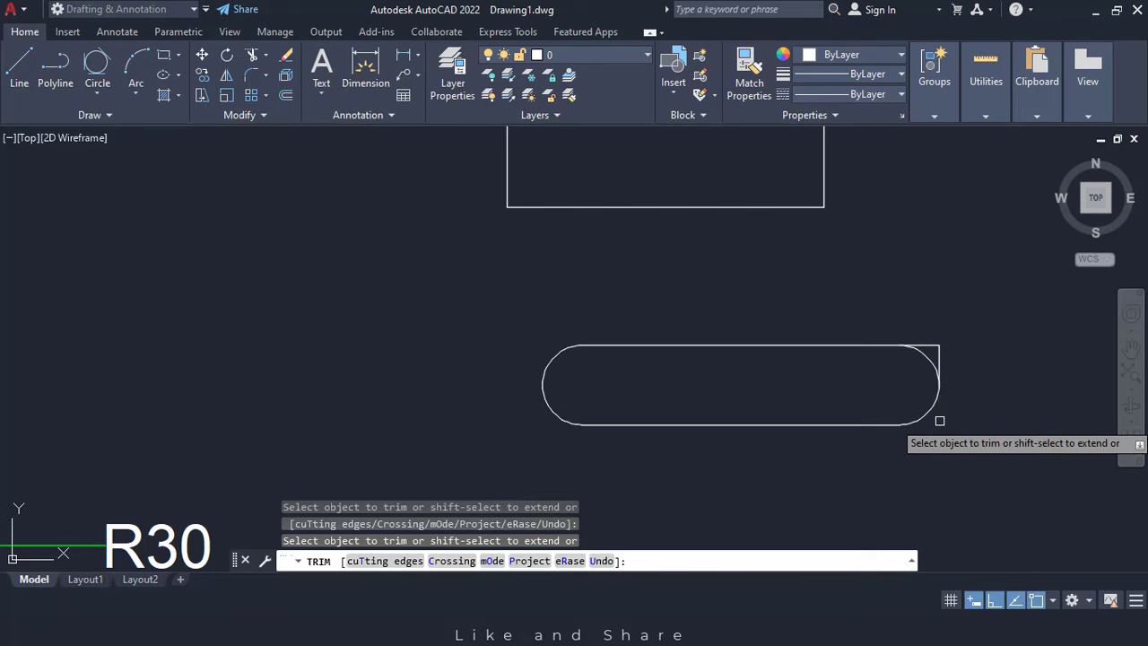
left_click(940, 360)
left_click(937, 346)
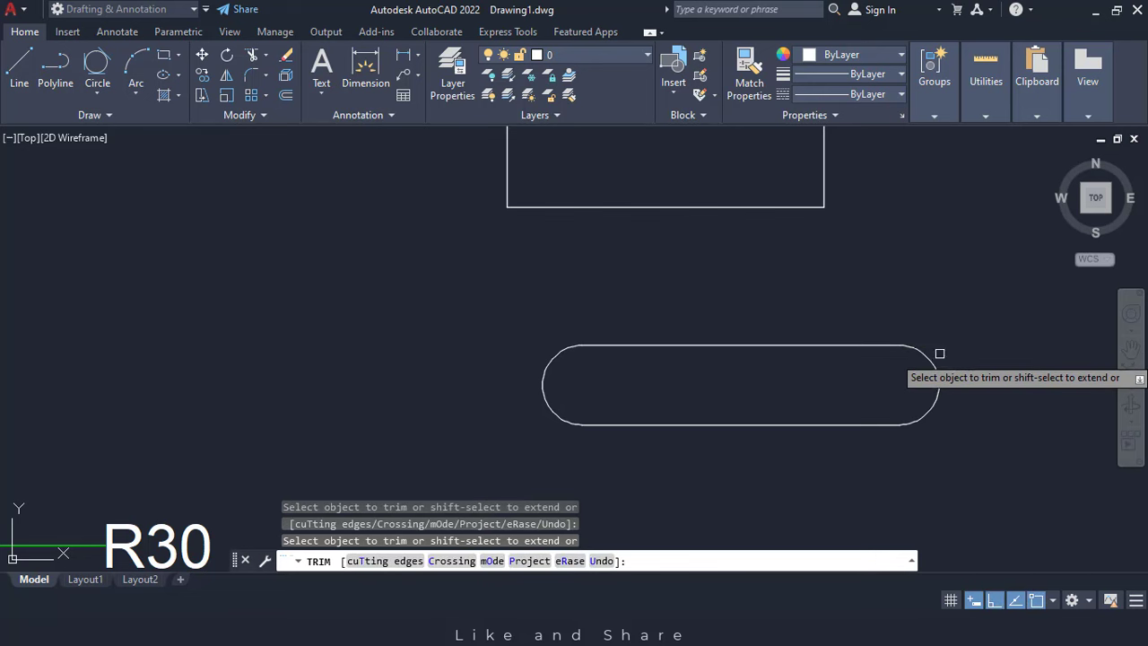
scroll(549, 269, "down", 2)
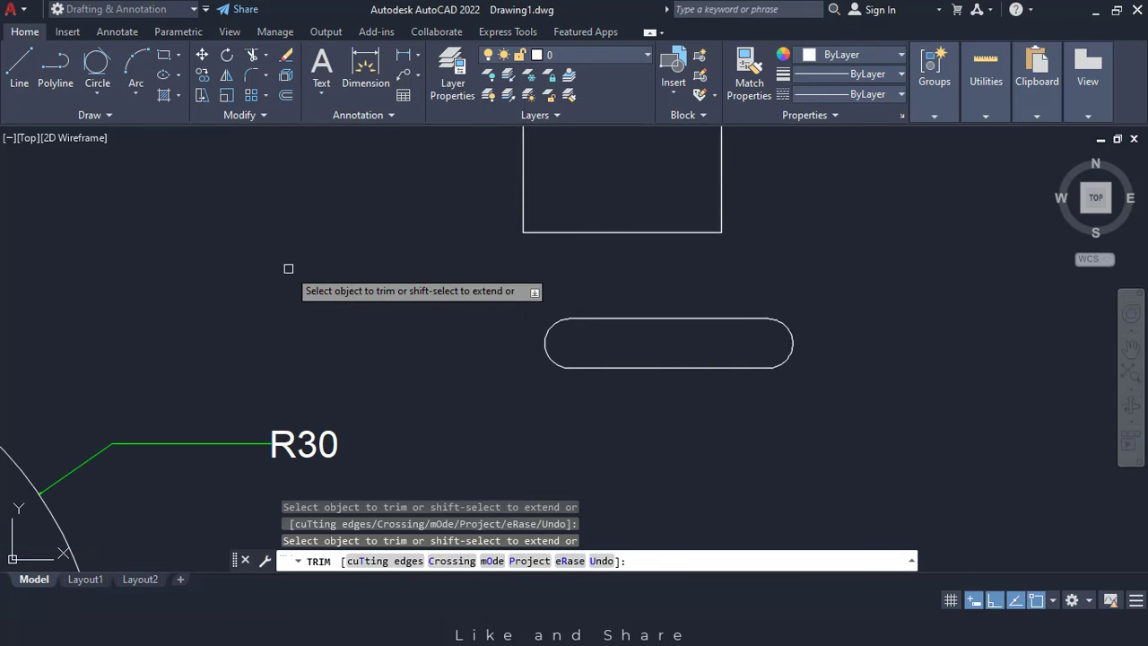
key("Escape")
key("Escape")
key("Escape")
key("Escape")
- Move the rounded collar from its top edge's midpoint to the midpoint of the shank's bottom line
left_click(859, 283)
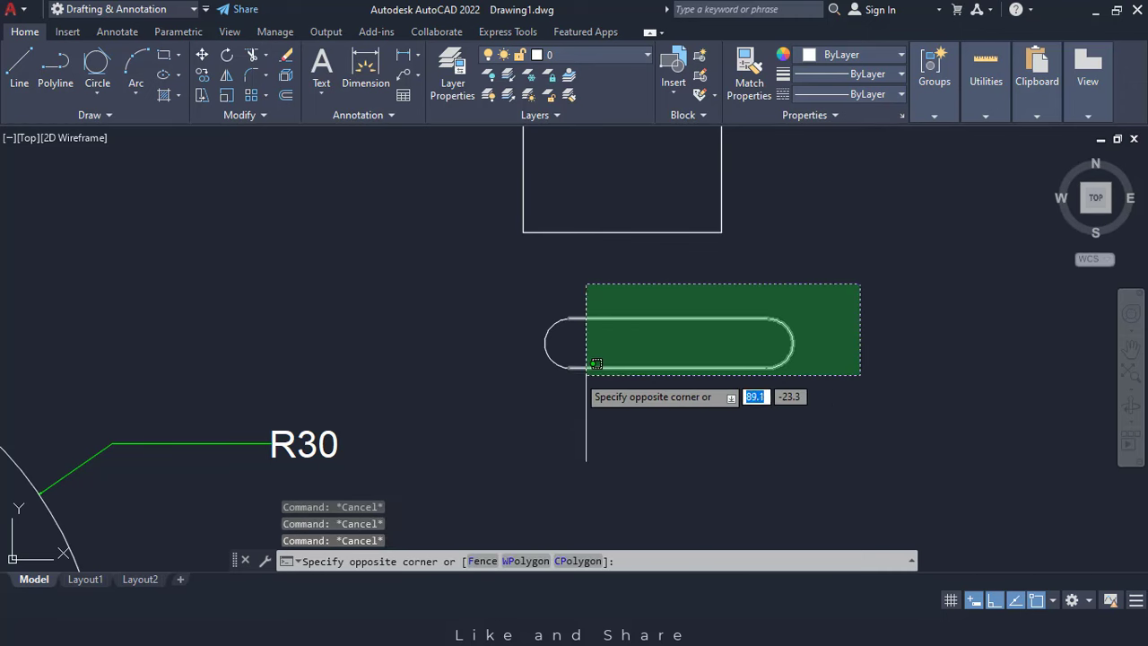
left_click(490, 385)
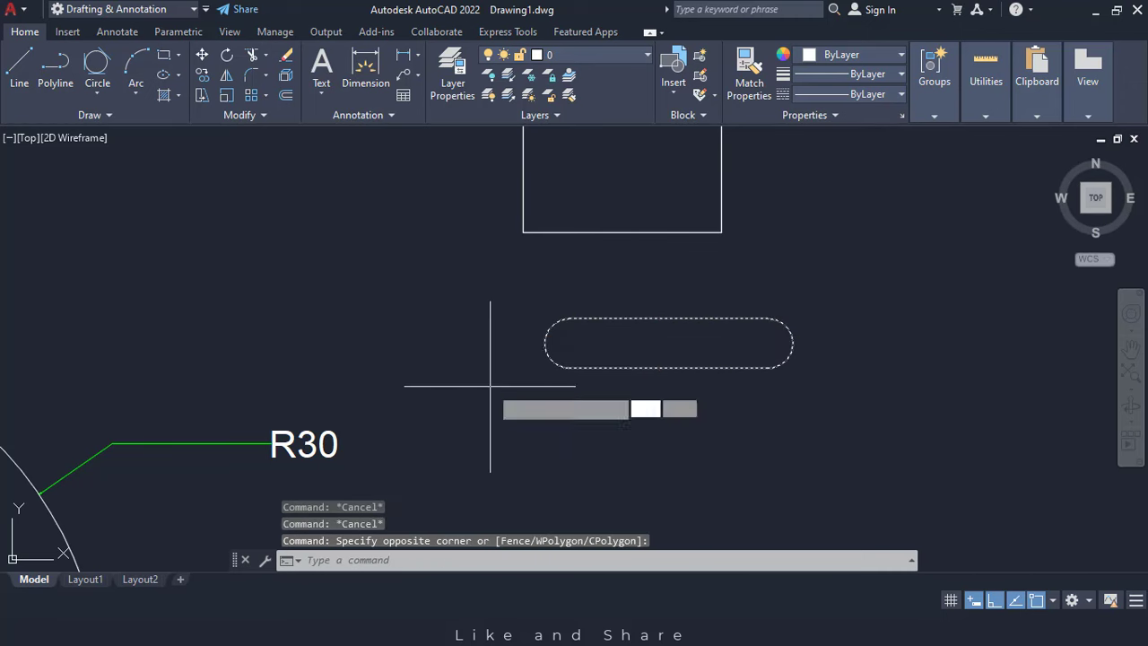
key("Return")
left_click(668, 318)
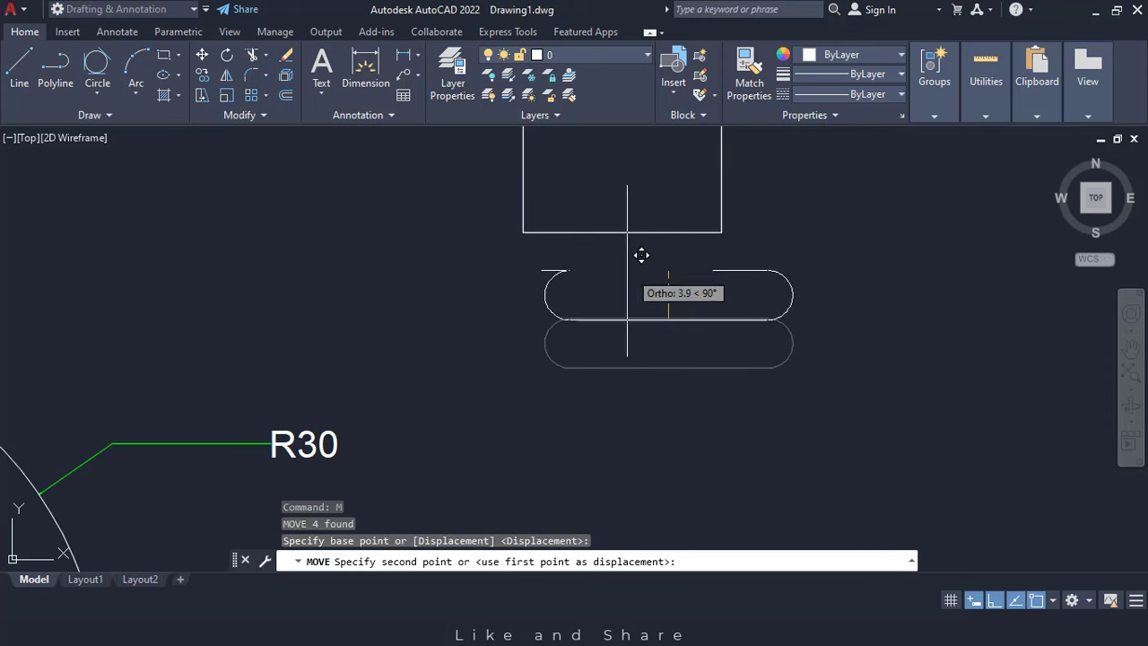
left_click(621, 235)
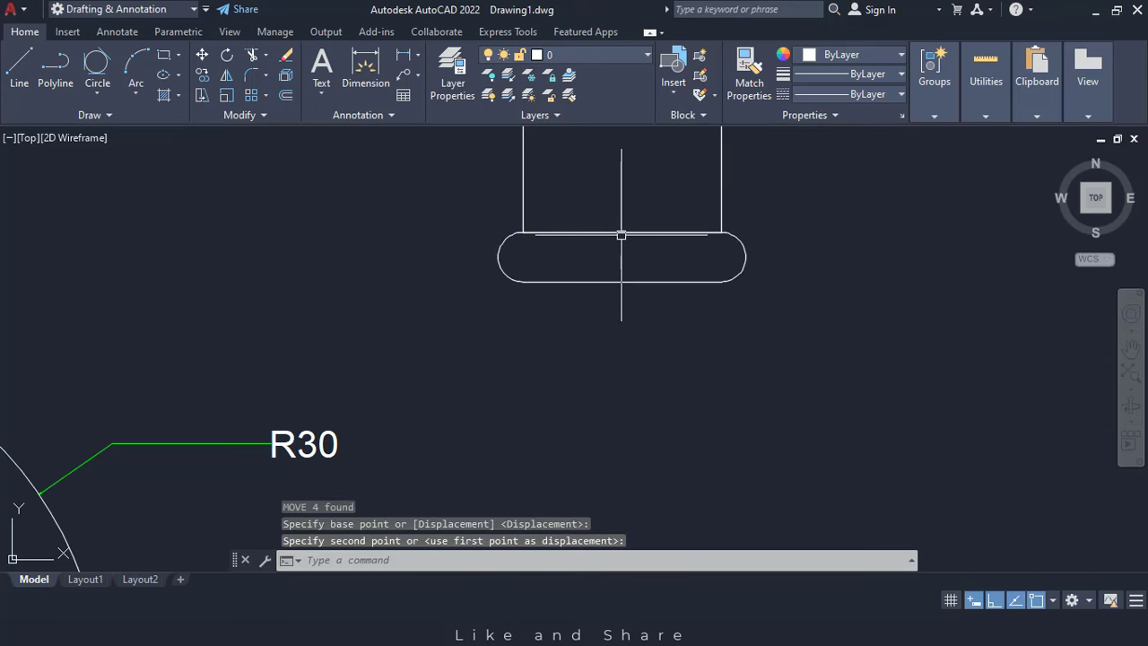
scroll(684, 364, "down", 1)
scroll(682, 355, "up", 1)
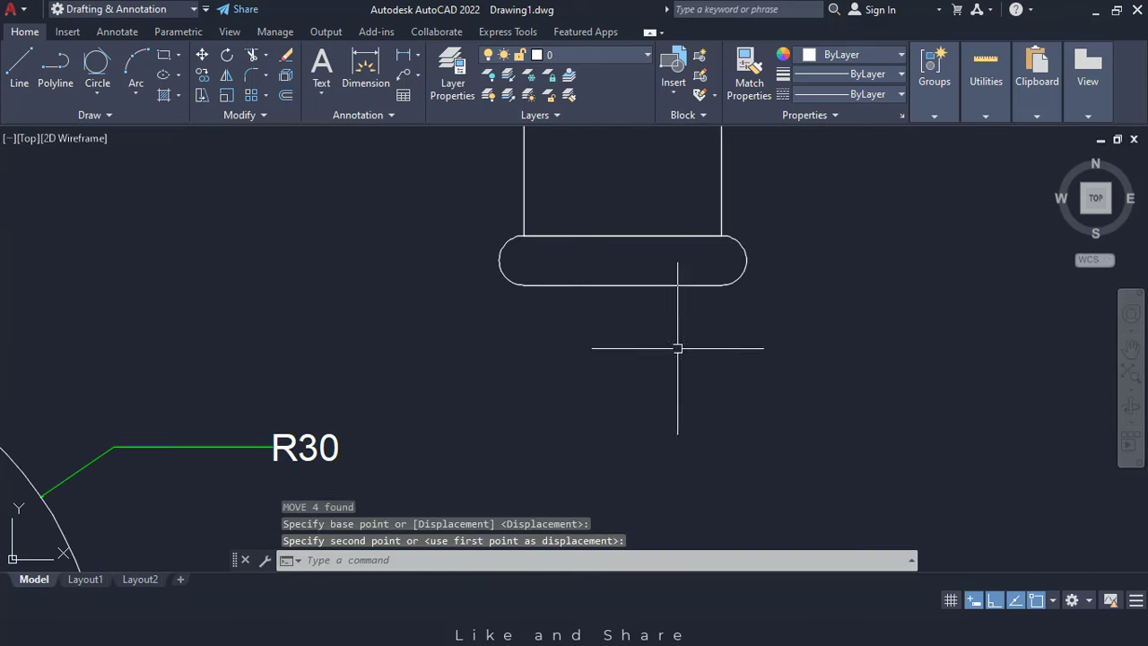
- Erase the duplicate line lying along the joint between the shank and the collar's top edge
left_click(631, 234)
left_click(631, 235)
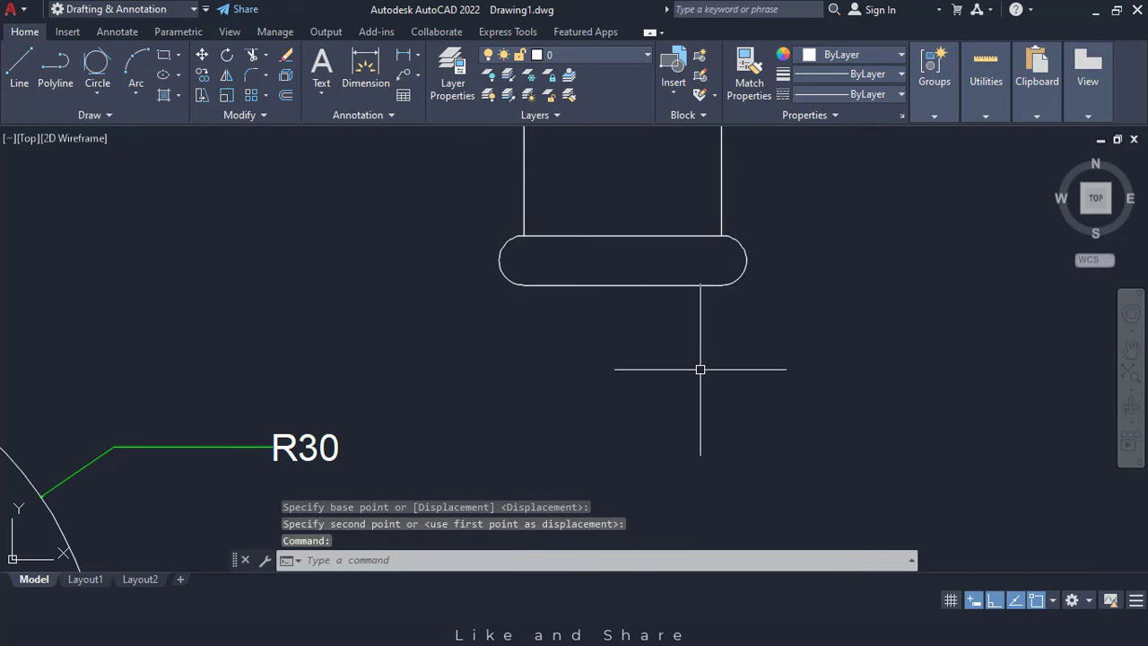
key("Delete")
scroll(745, 350, "down", 2)
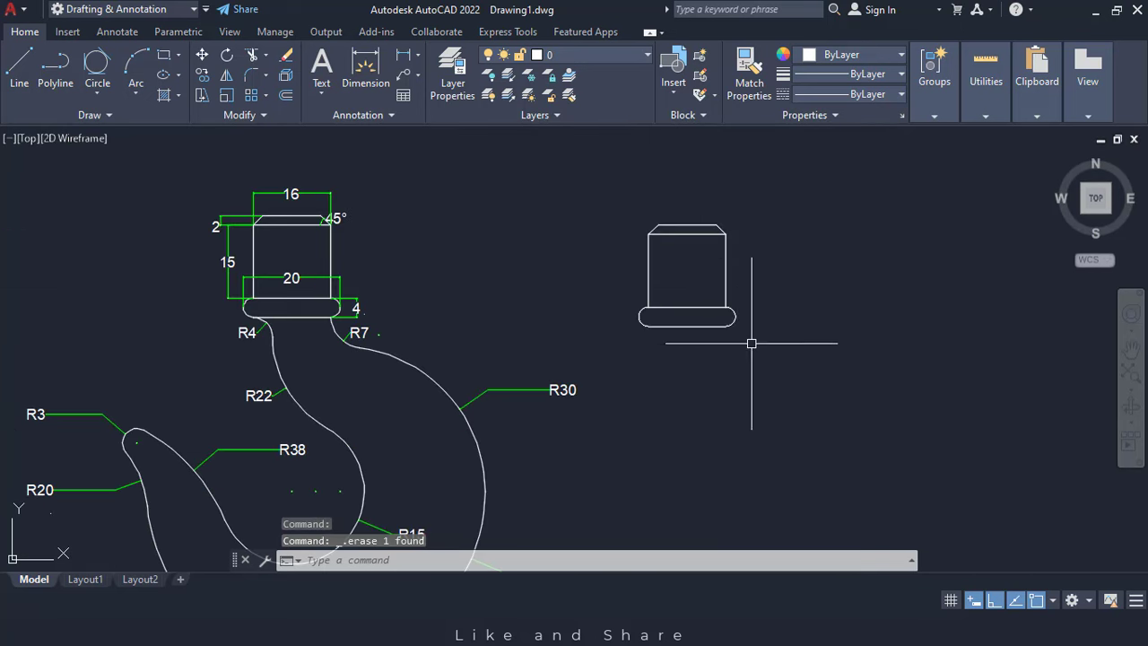
- Draw a vertical centre line about 102 units long downward from the midpoint of the shank's top edge
scroll(684, 333, "up", 3)
middle_click_drag(492, 313, 670, 339)
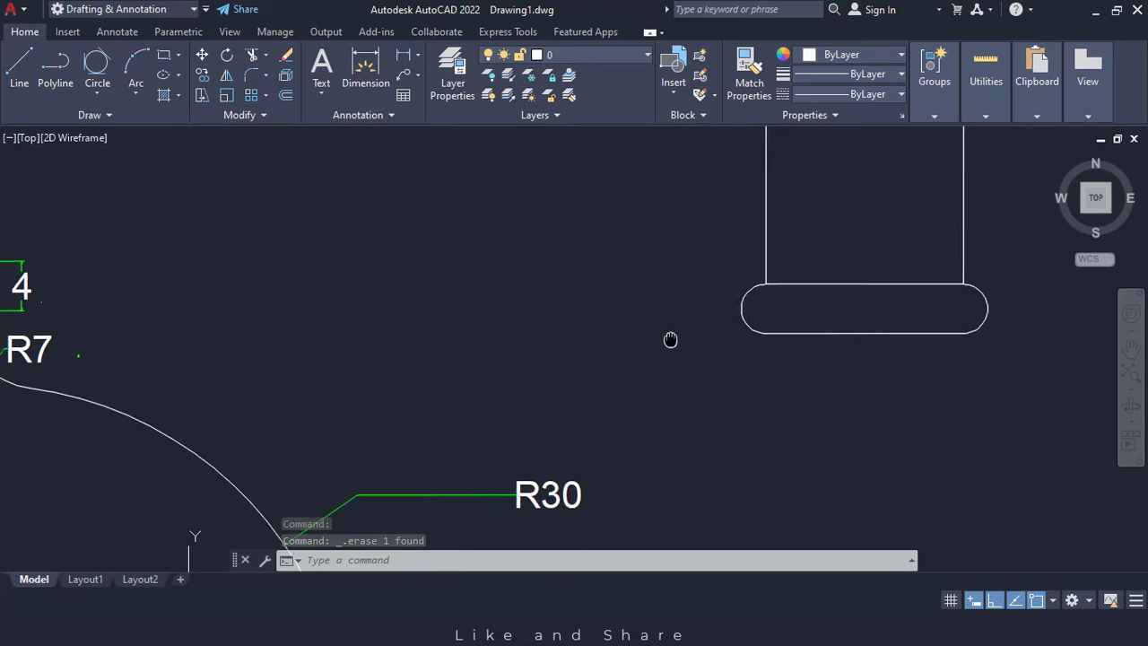
scroll(671, 339, "down", 2)
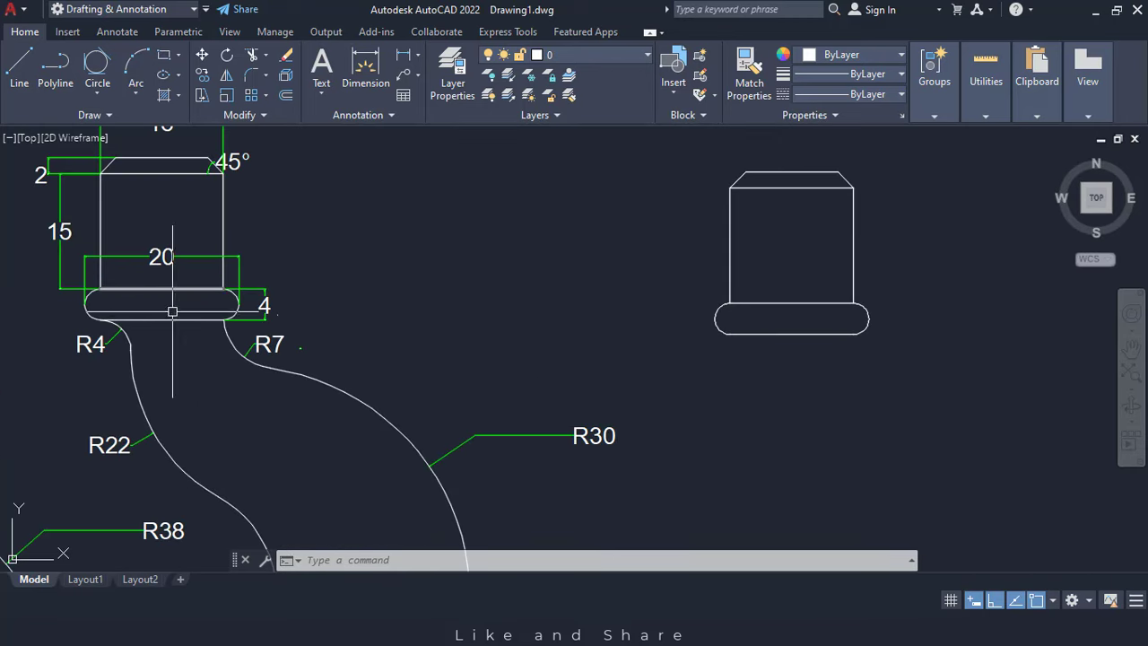
scroll(359, 316, "down", 2)
middle_click_drag(590, 407, 587, 376)
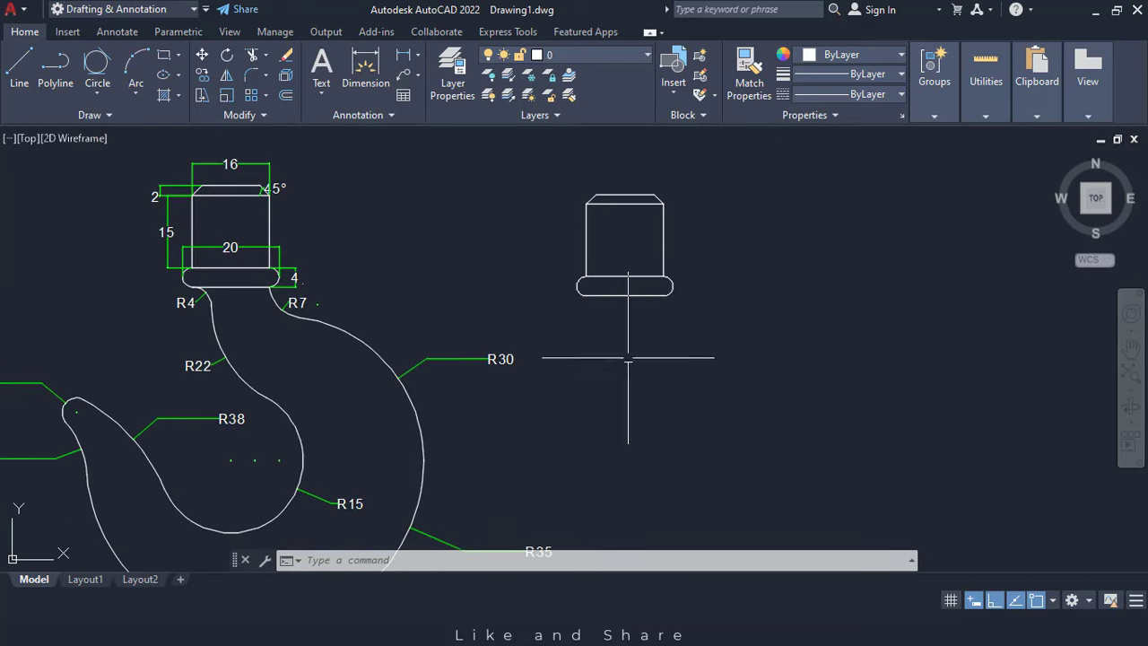
key("Return")
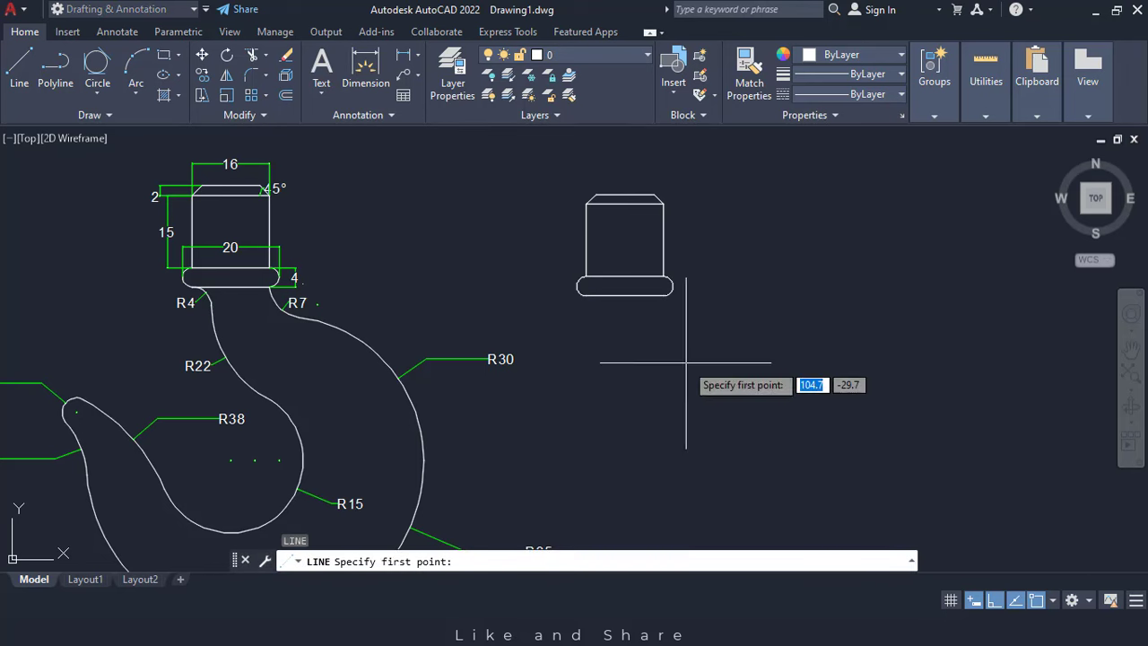
left_click(625, 194)
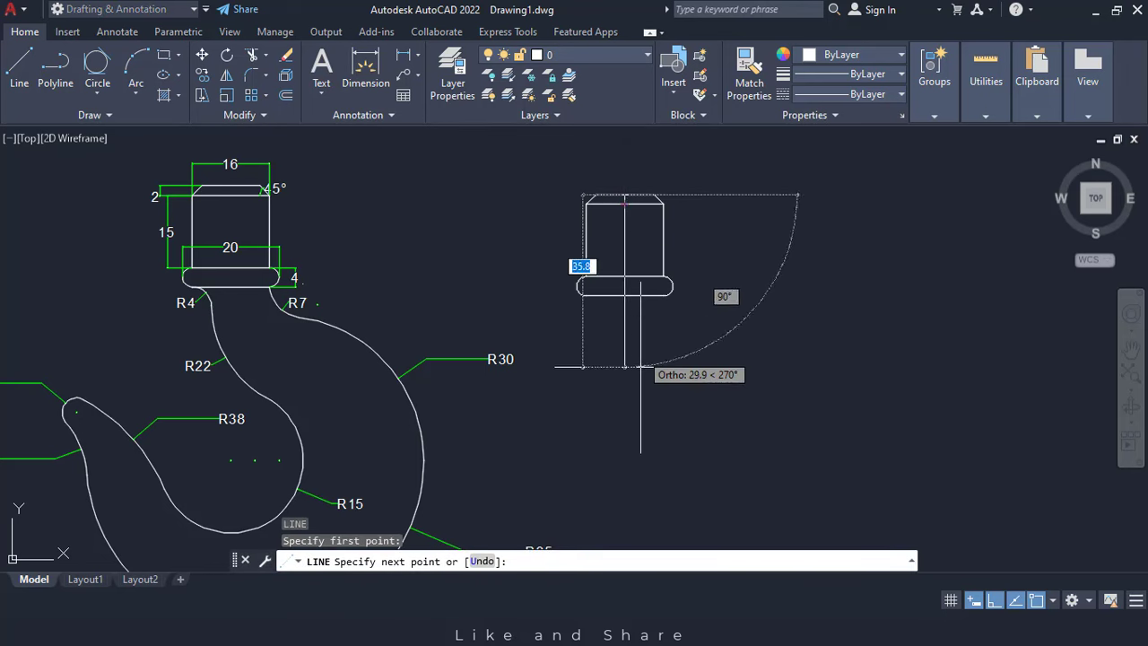
scroll(639, 403, "down", 2)
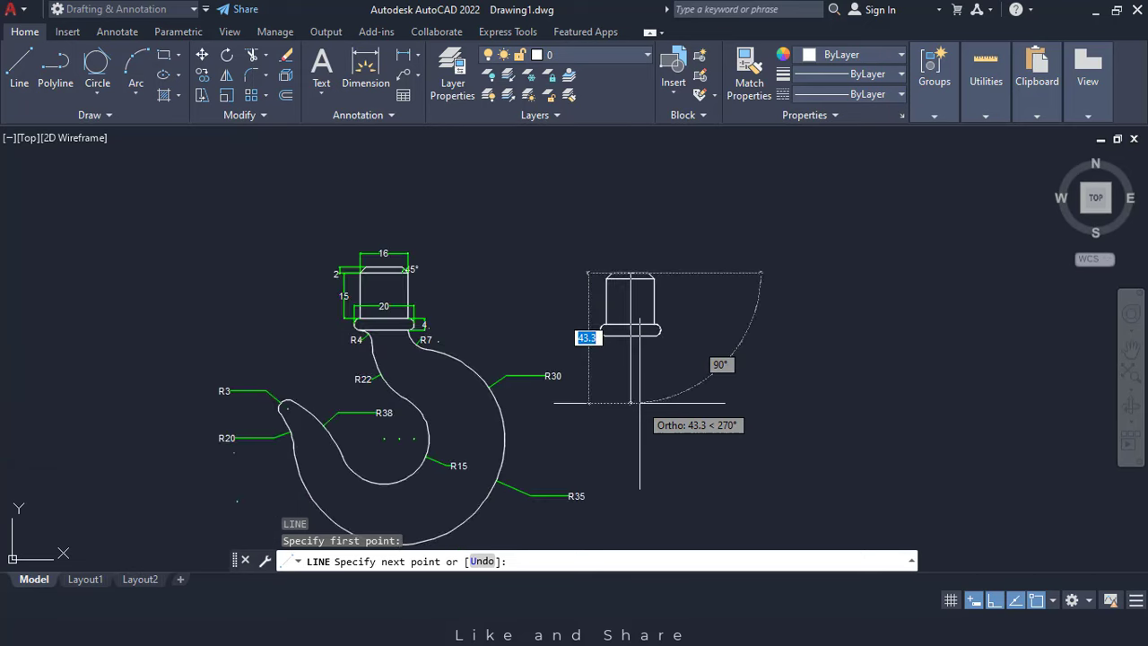
middle_click_drag(639, 403, 605, 286)
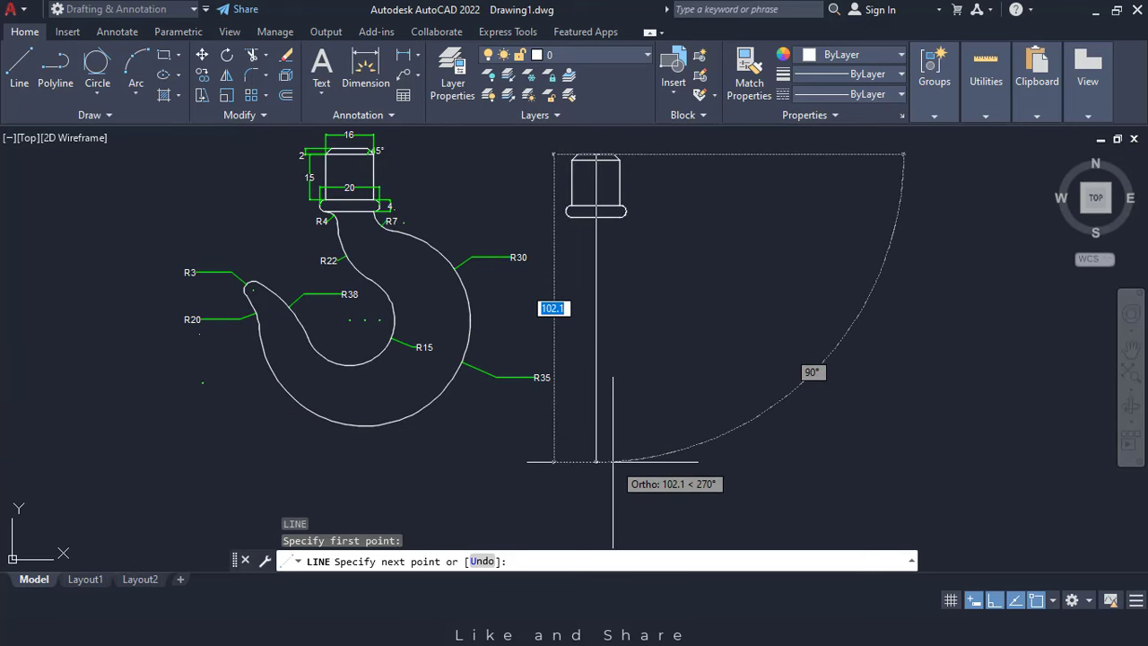
left_click(615, 460)
key("Escape")
key("Escape")
key("Escape")
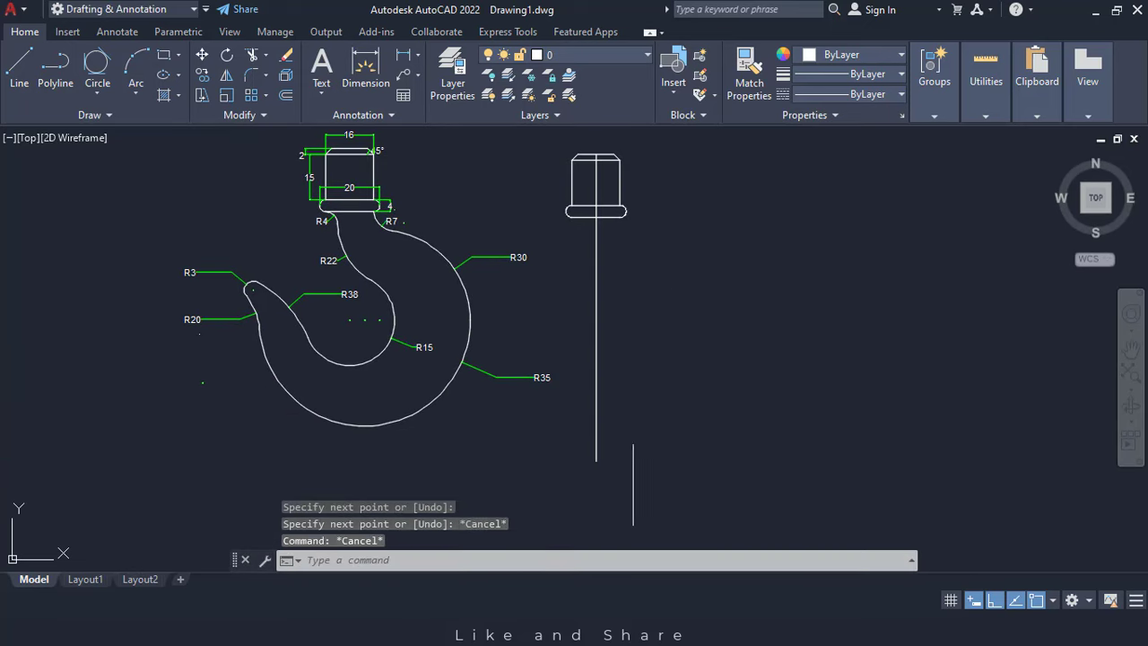
- Move the shank, collar and centre line horizontally about 77 units away from the reference hook, using the centre line's lower end as base point
middle_click_drag(647, 350, 563, 388)
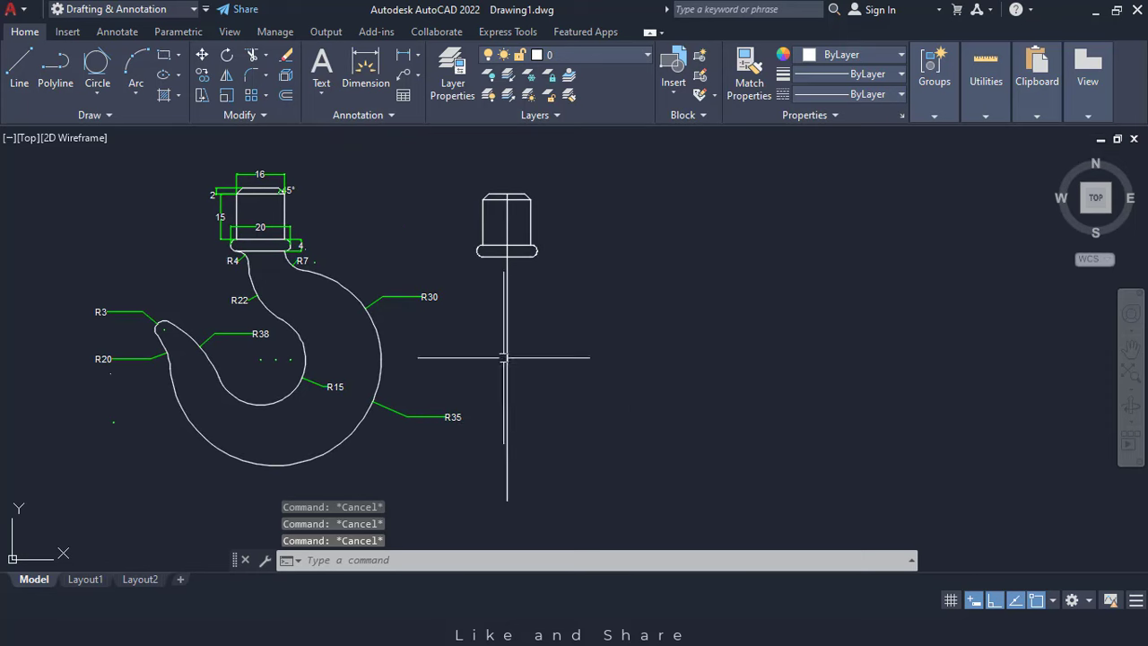
left_click(611, 159)
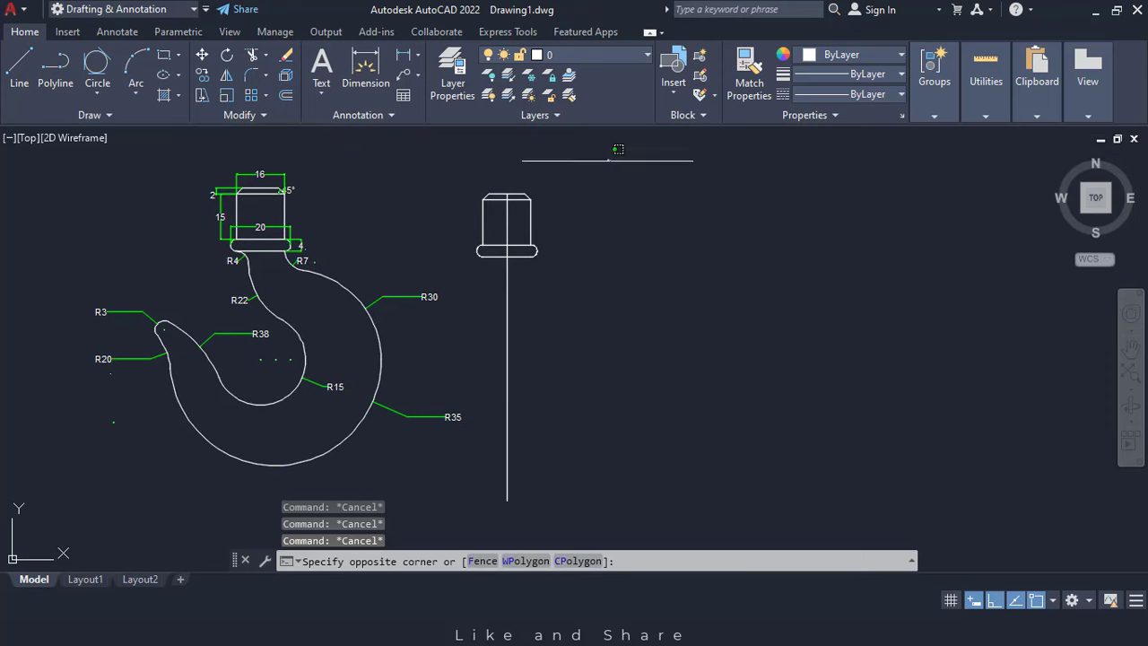
left_click(475, 511)
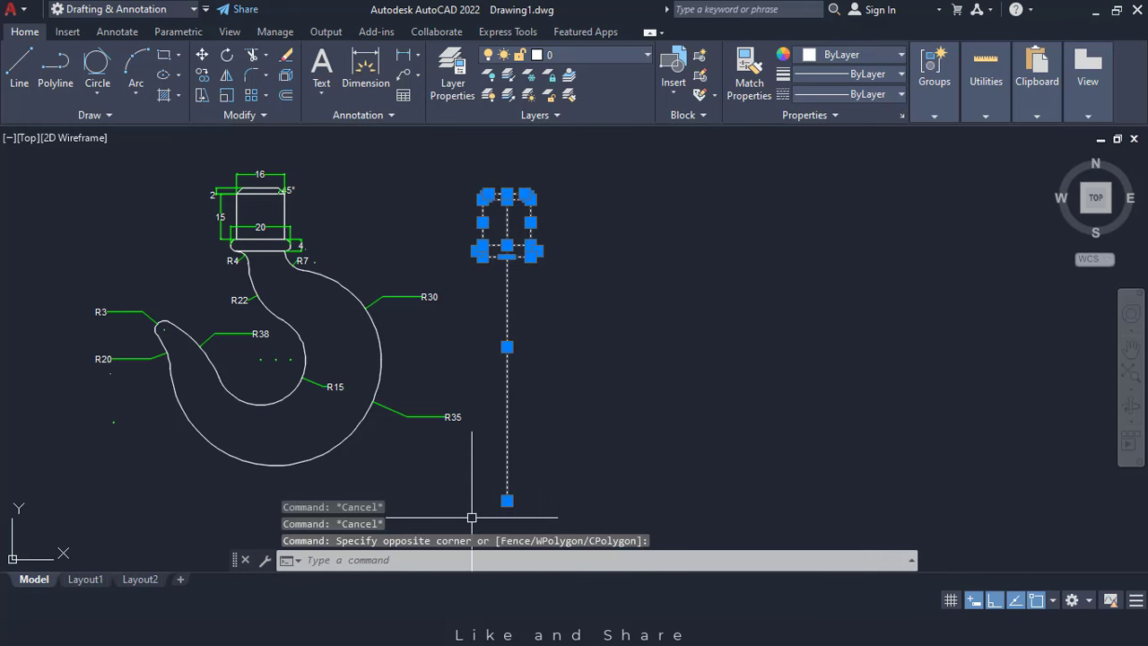
key("Return")
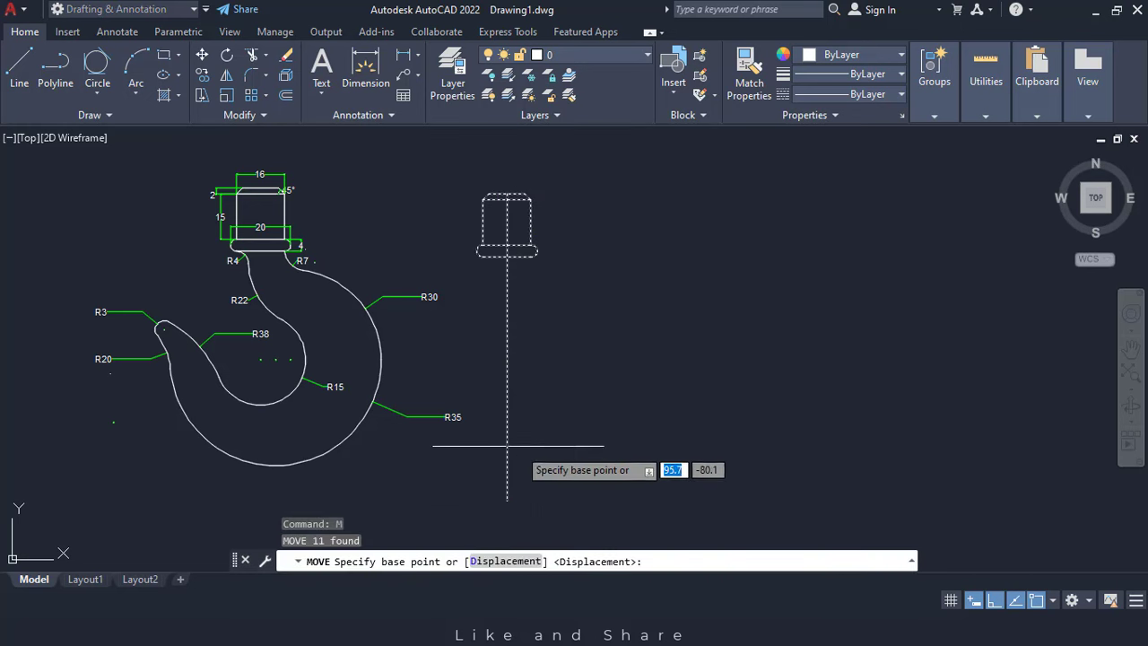
left_click(506, 499)
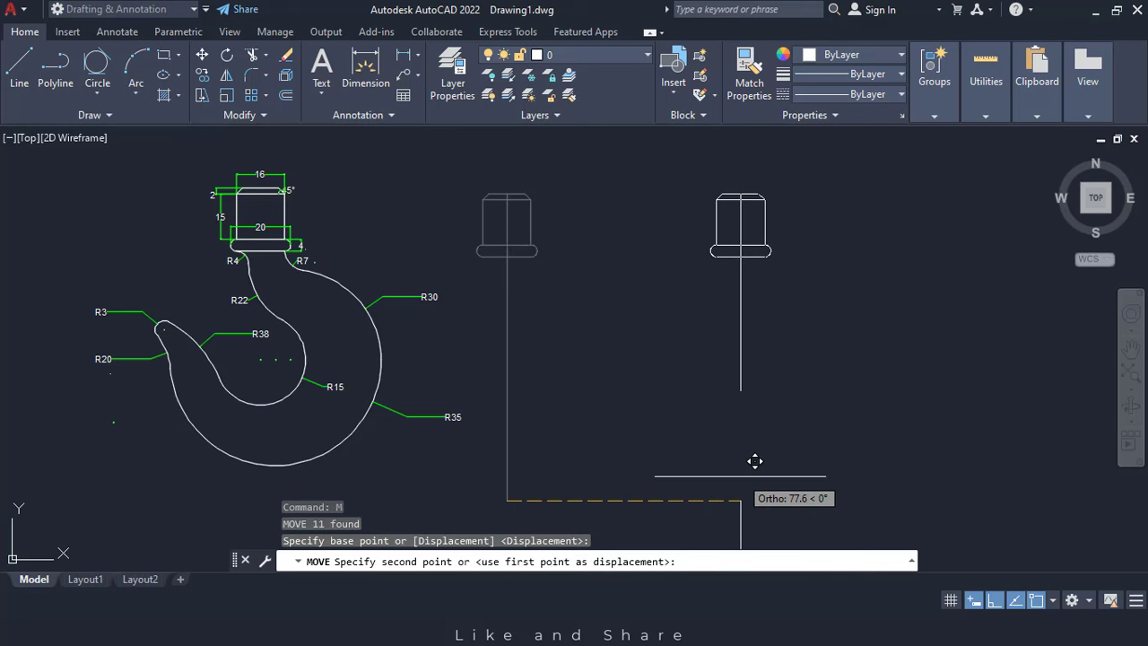
left_click(754, 464)
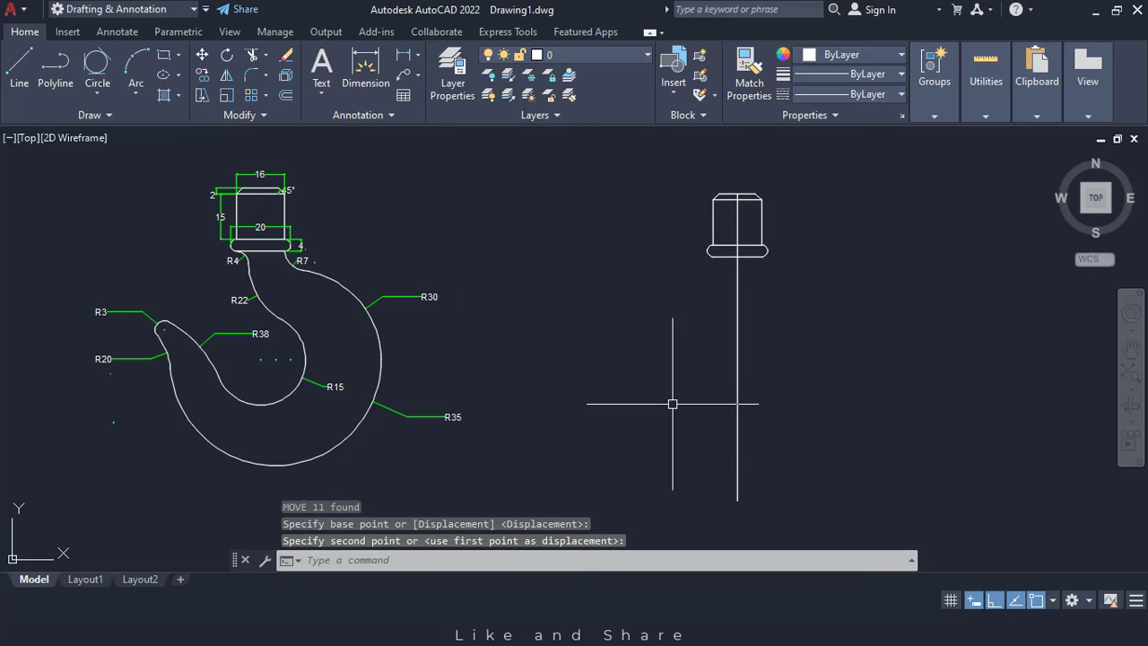
key("Escape")
key("Escape")
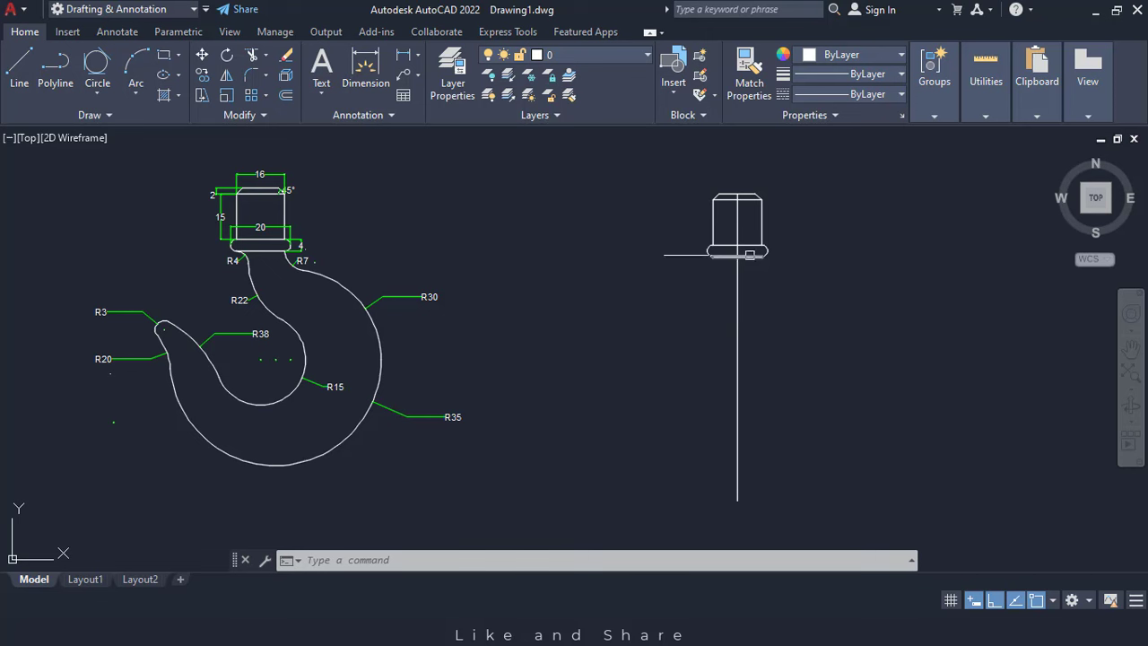
- Offset the collar's bottom line 36 units downward to cross the centre line
left_click(750, 255)
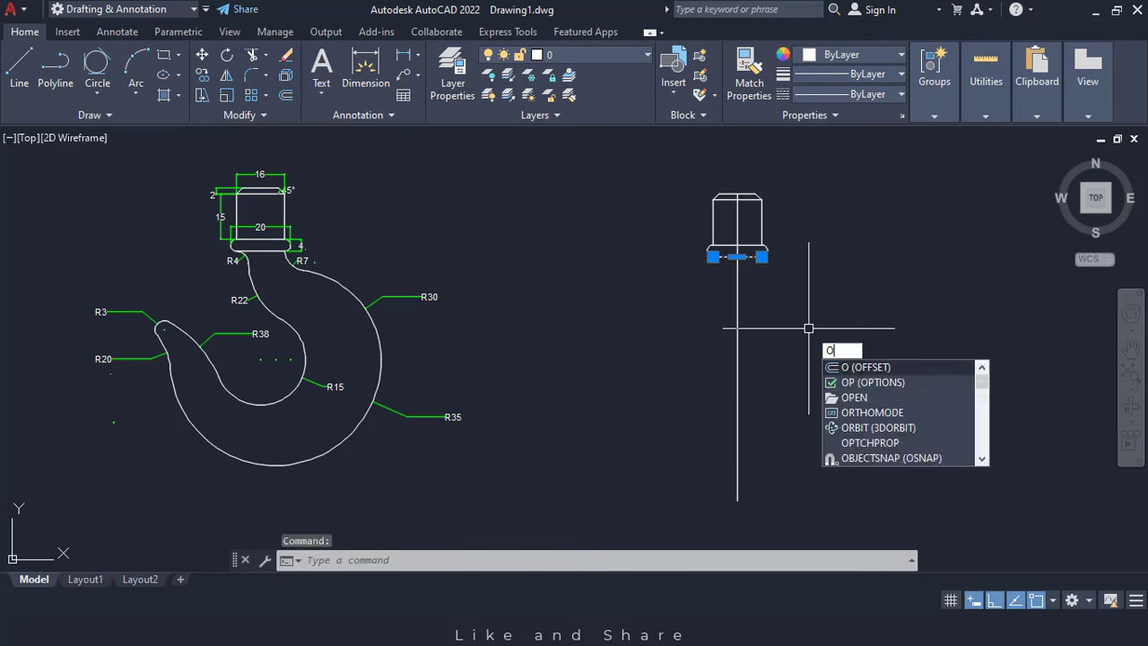
key("Return")
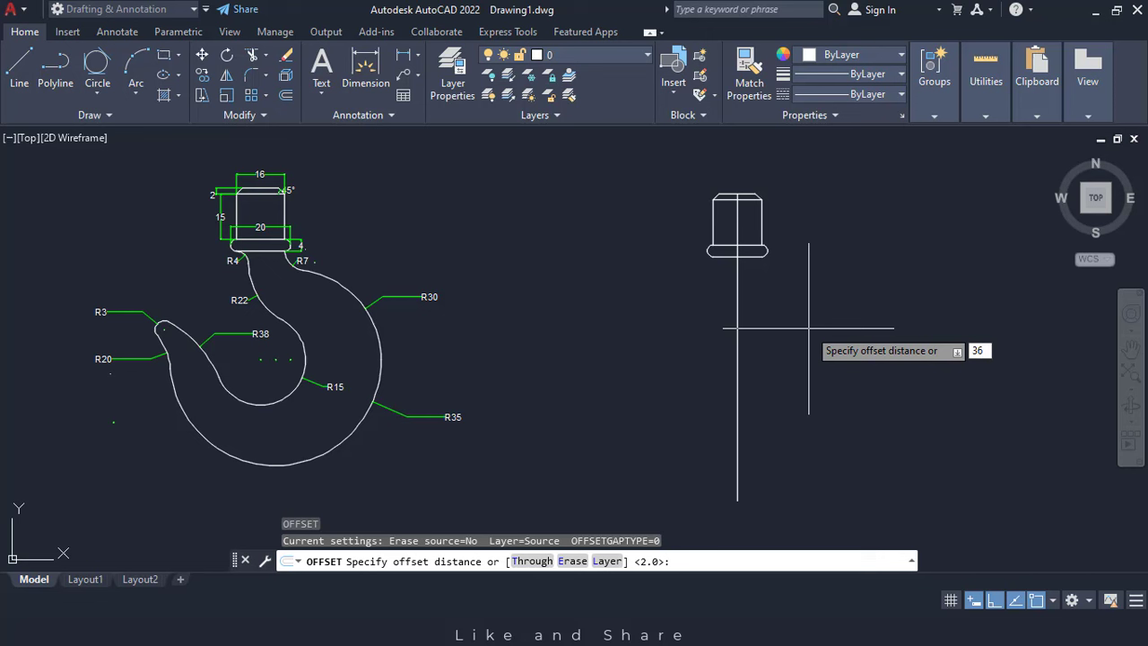
key("Return")
left_click(789, 395)
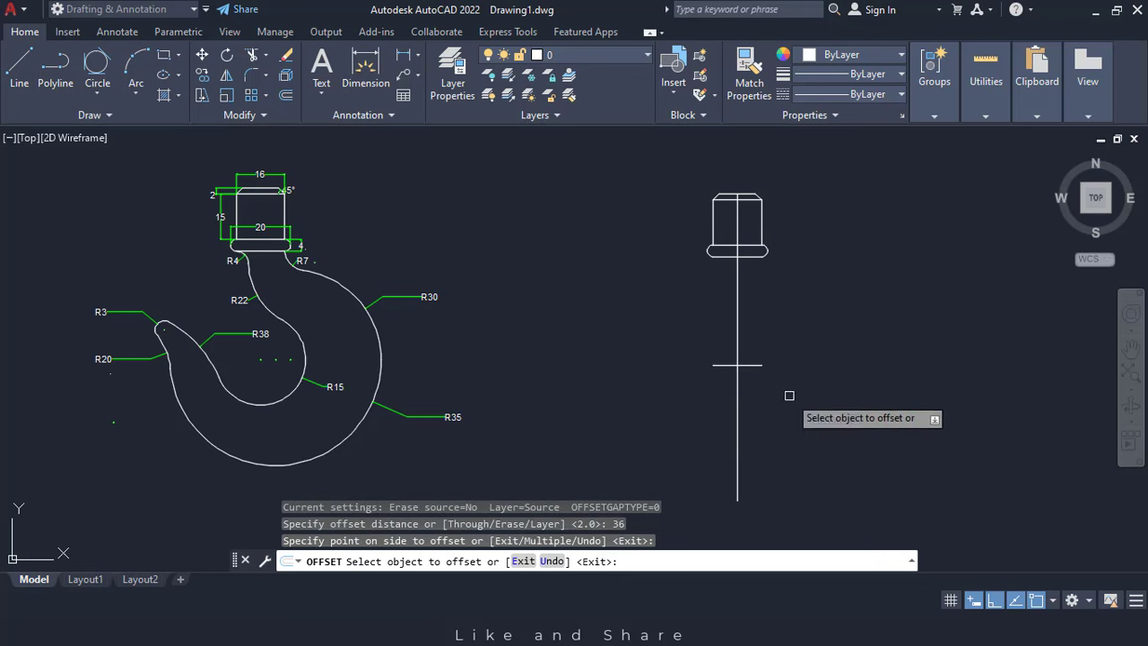
key("Escape")
key("Escape")
key("Escape")
key("Escape")
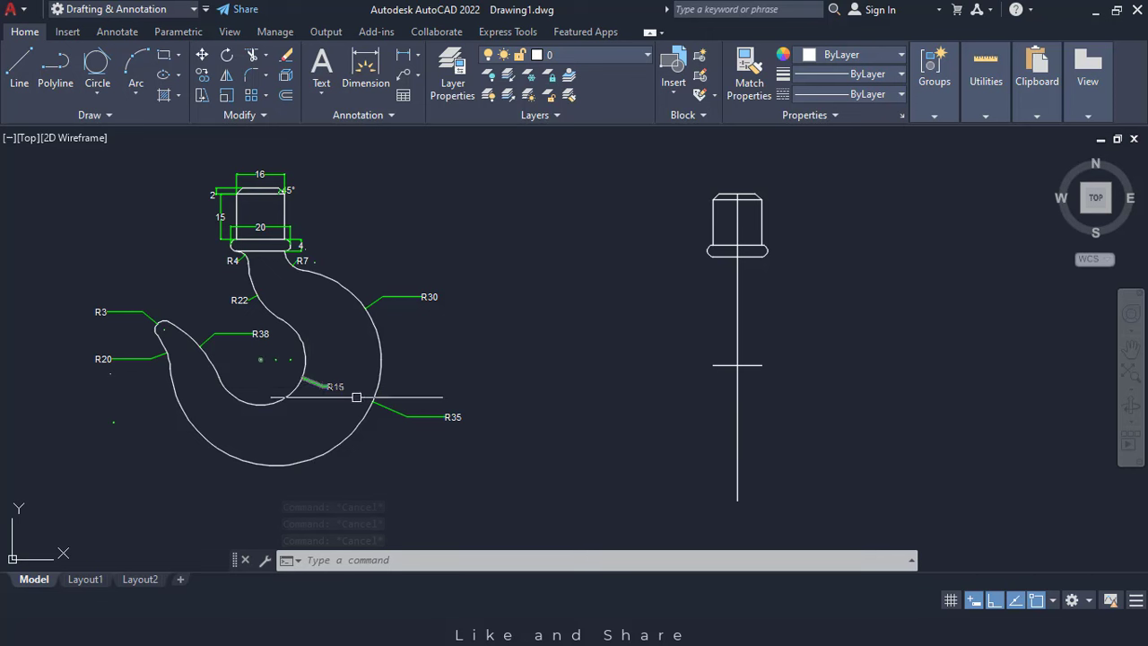
- Draw a circle of radius 15 centred where the offset line crosses the vertical centre line
key("Return")
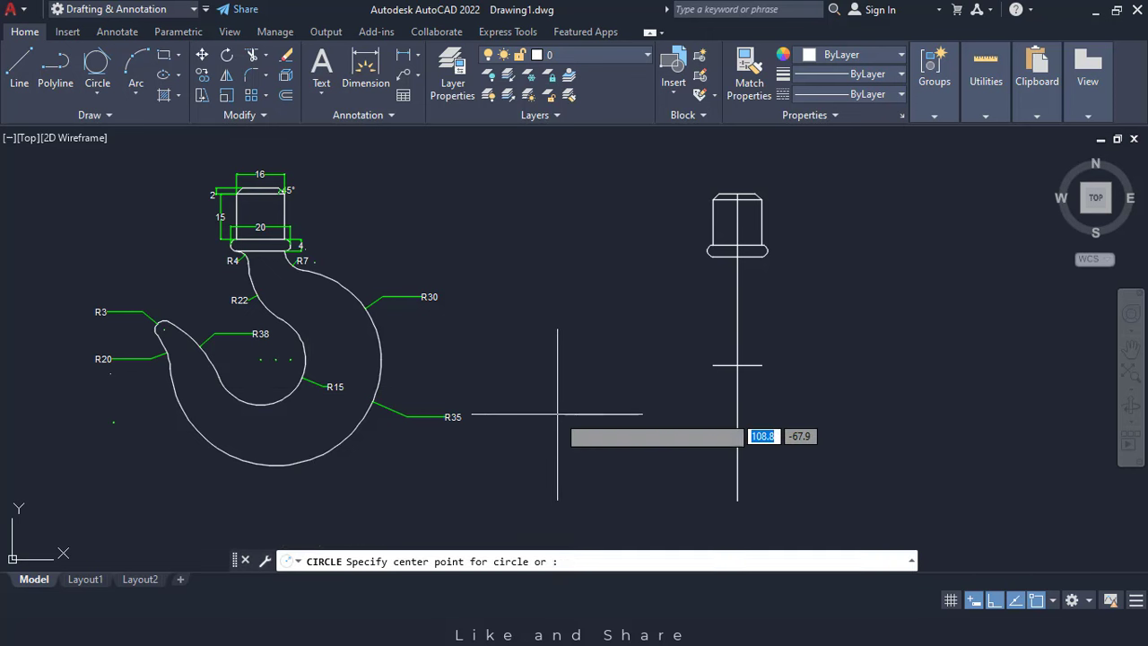
left_click(737, 364)
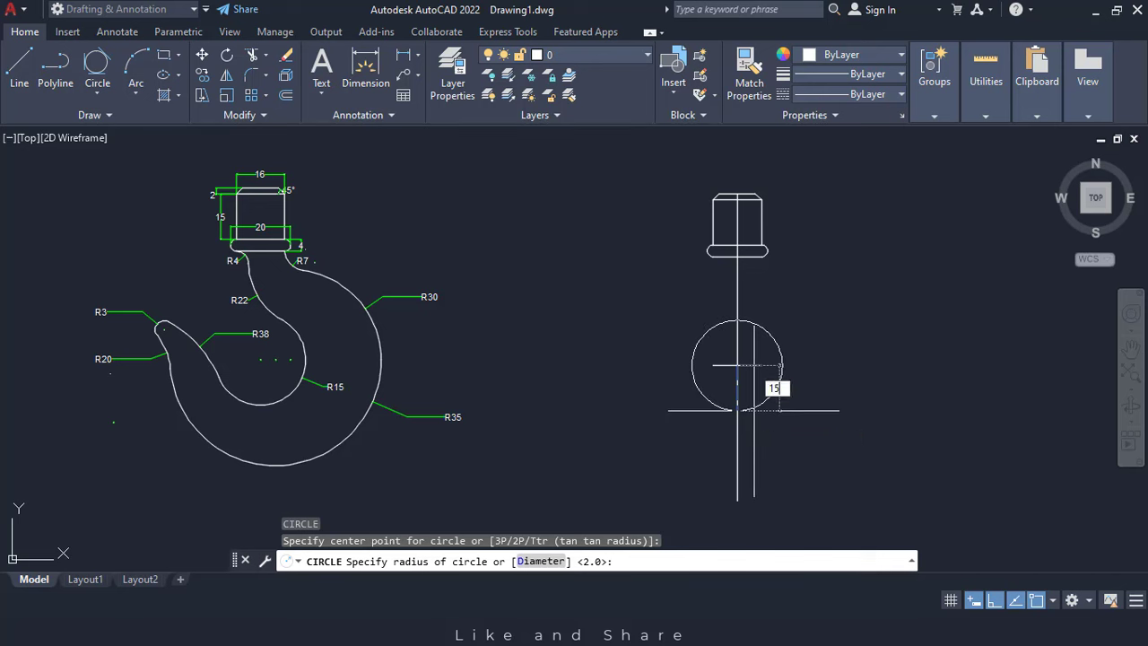
type("15")
key("Return")
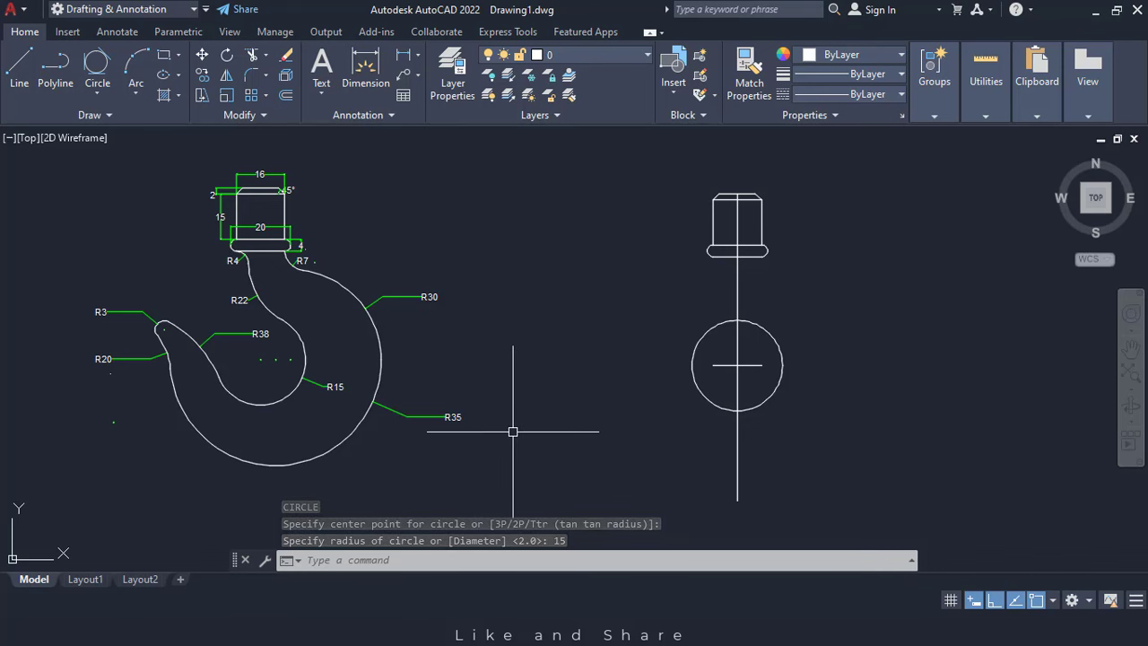
key("Escape")
key("Escape")
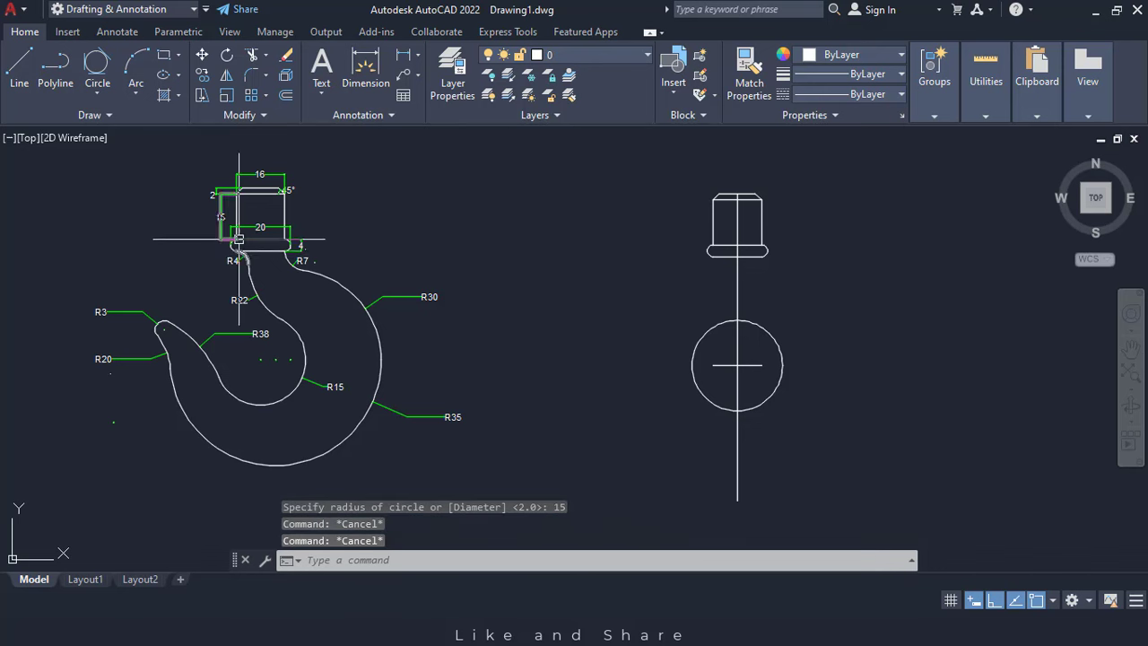
- Draw a 4-unit vertical line downward from the left end of the collar's straight bottom edge
scroll(242, 260, "up", 5)
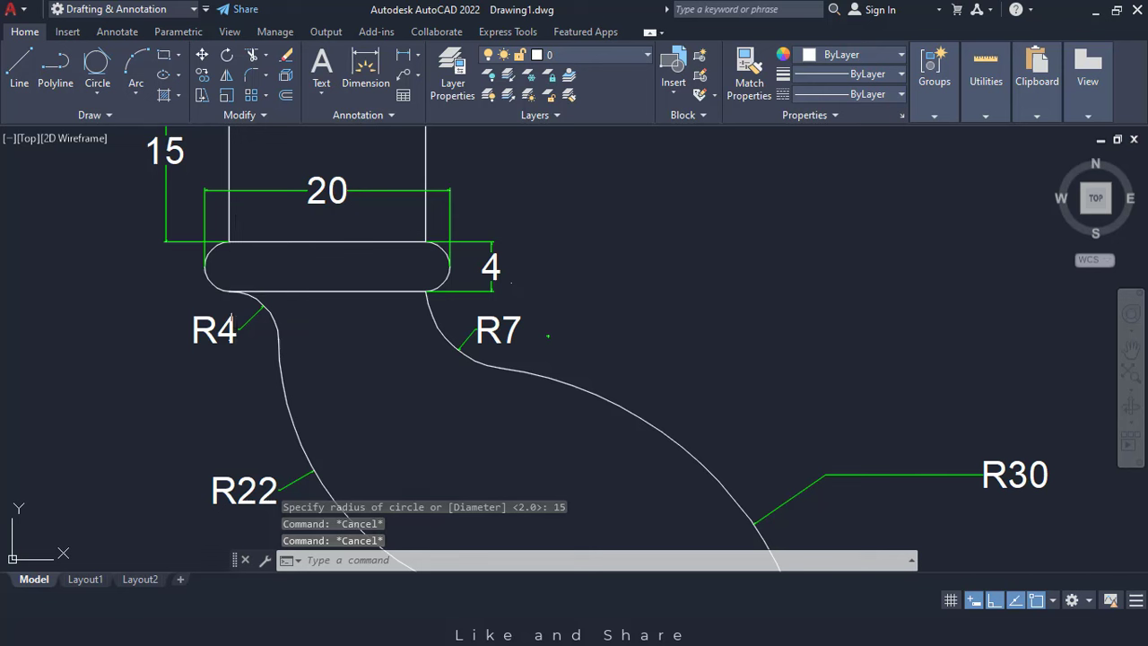
scroll(390, 443, "down", 2)
scroll(727, 389, "down", 2)
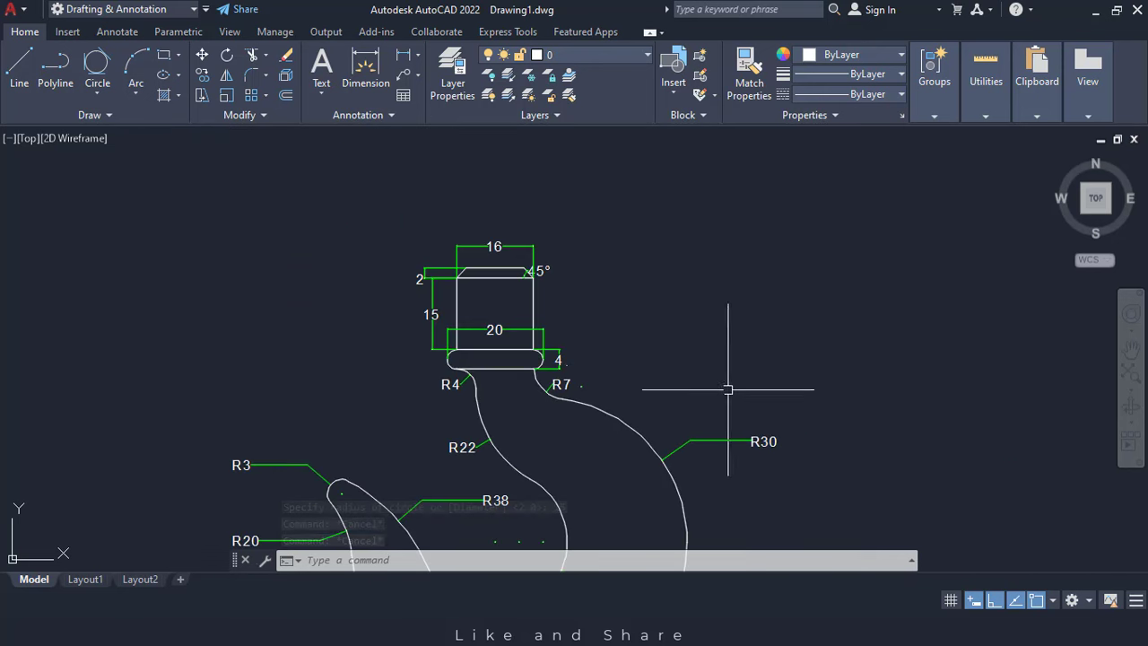
middle_click_drag(899, 399, 692, 377)
middle_click_drag(1016, 402, 833, 358)
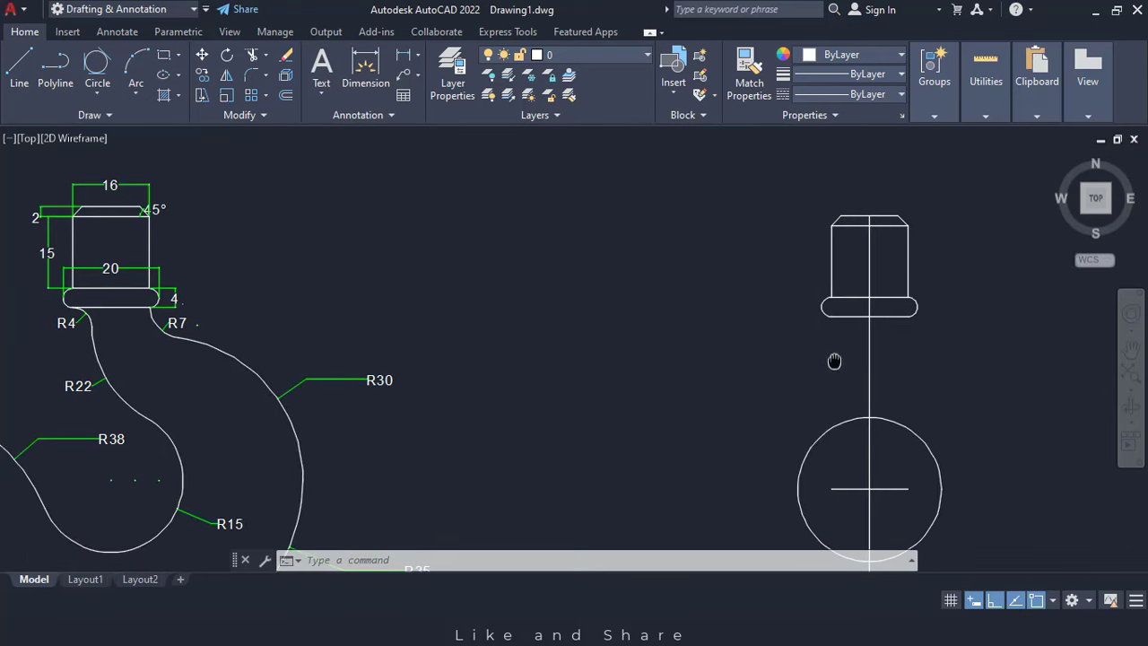
key("Return")
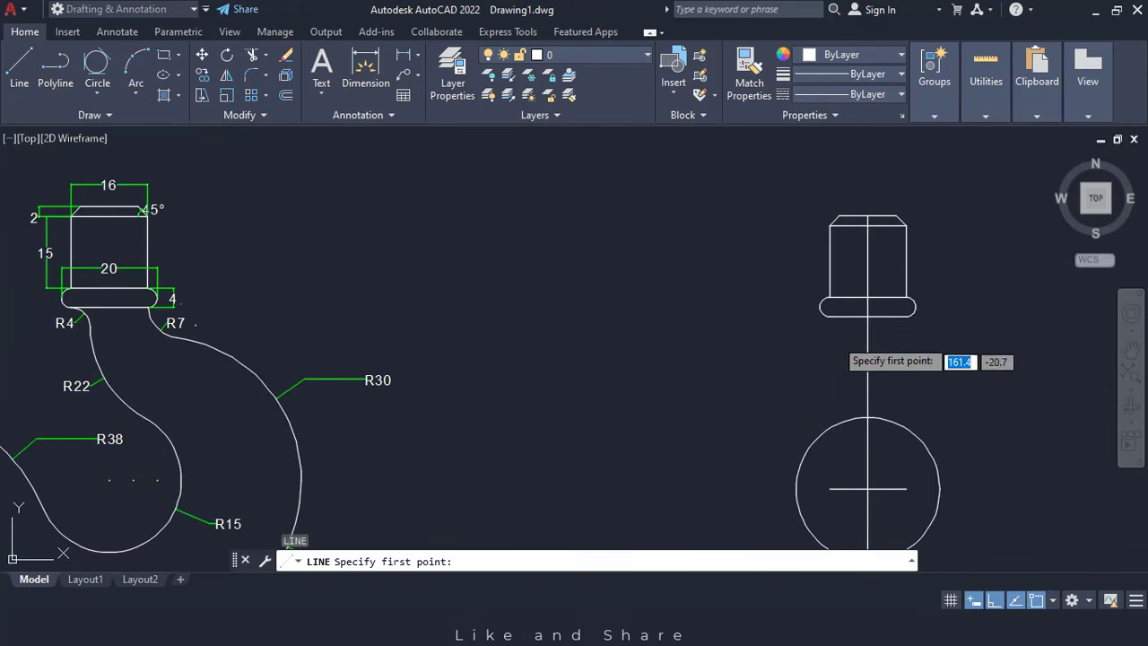
left_click(830, 316)
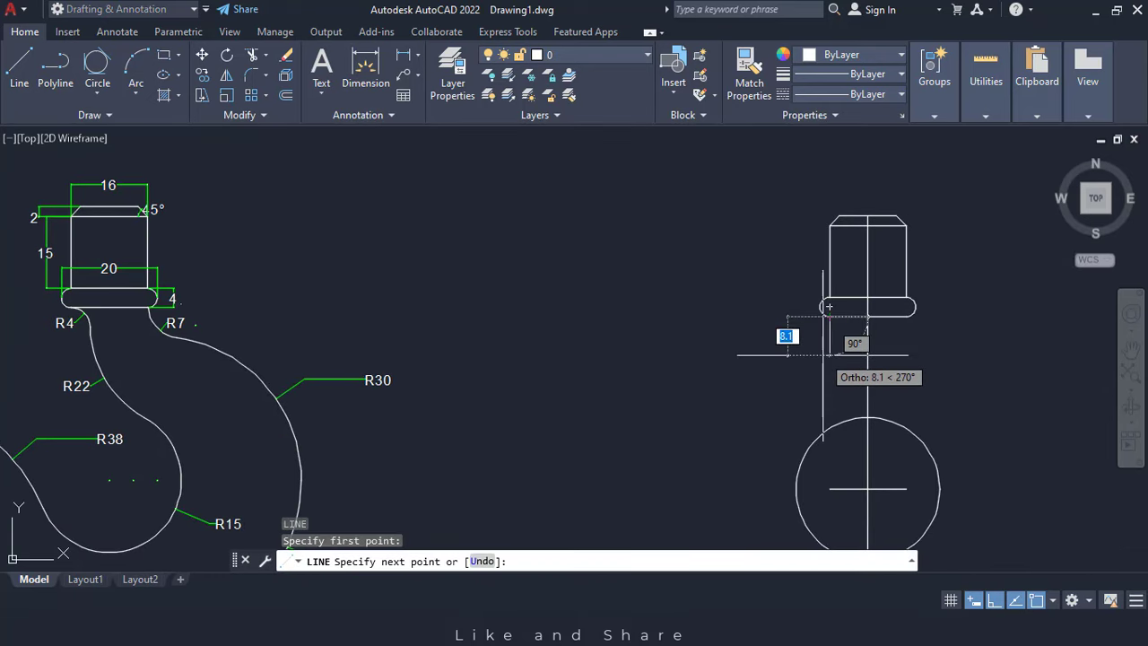
type("4")
key("Return")
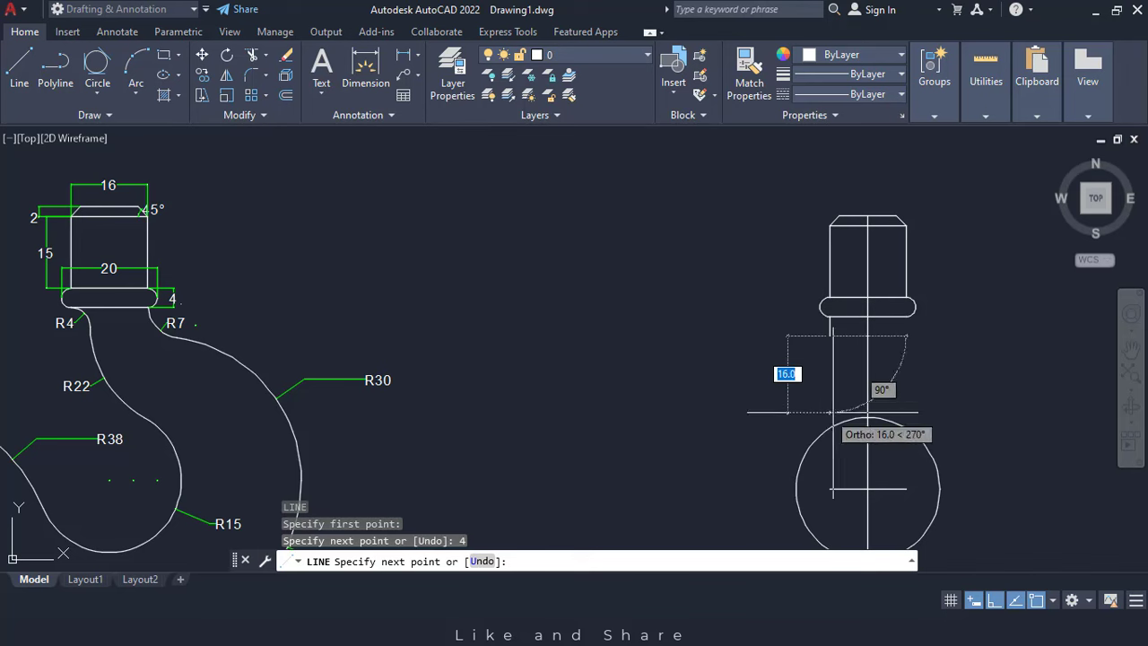
key("Escape")
key("Escape")
key("Escape")
key("Escape")
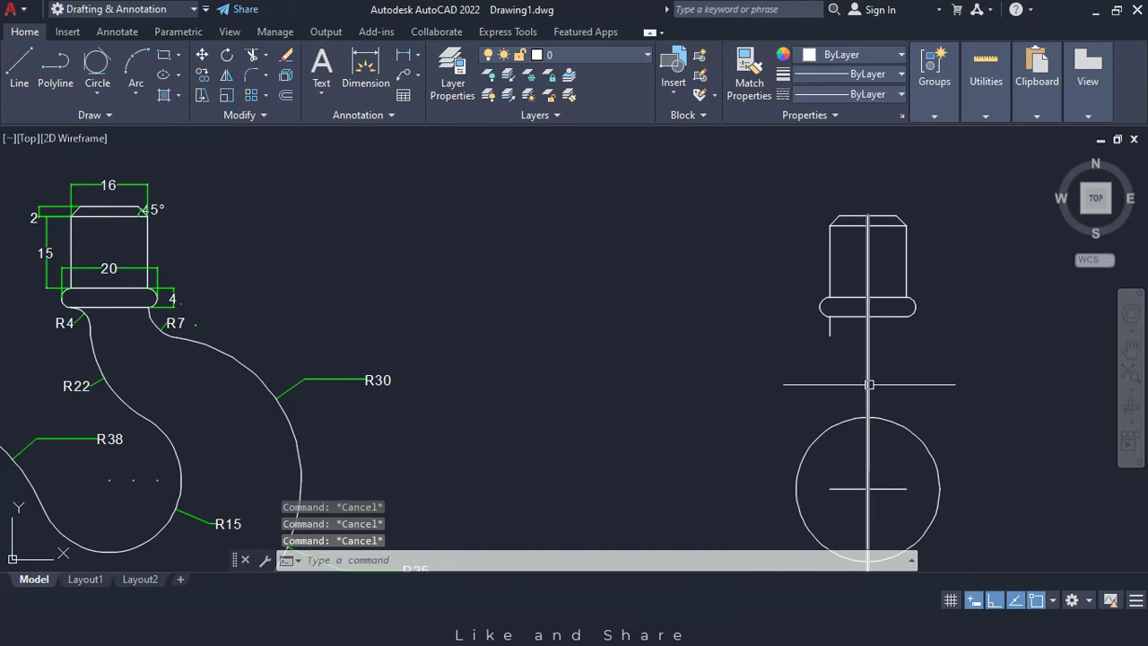
- Draw a circle of radius 4 centred on the lower end of the short vertical line, reaching up to the collar's bottom edge
scroll(851, 312, "up", 2)
left_click(104, 92)
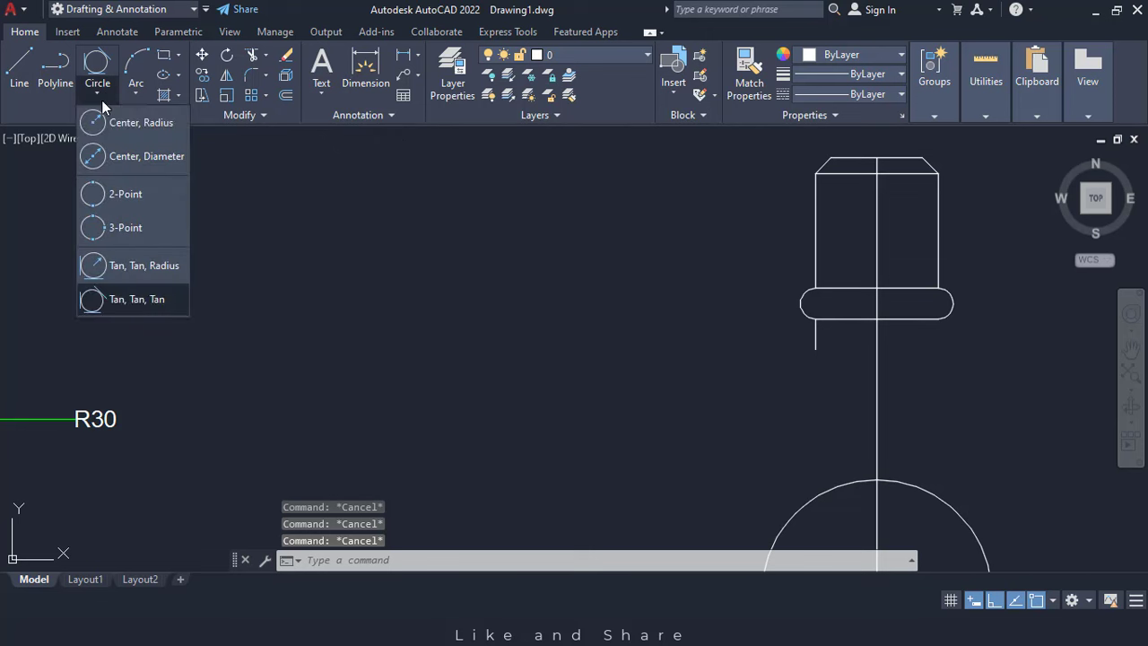
left_click(130, 122)
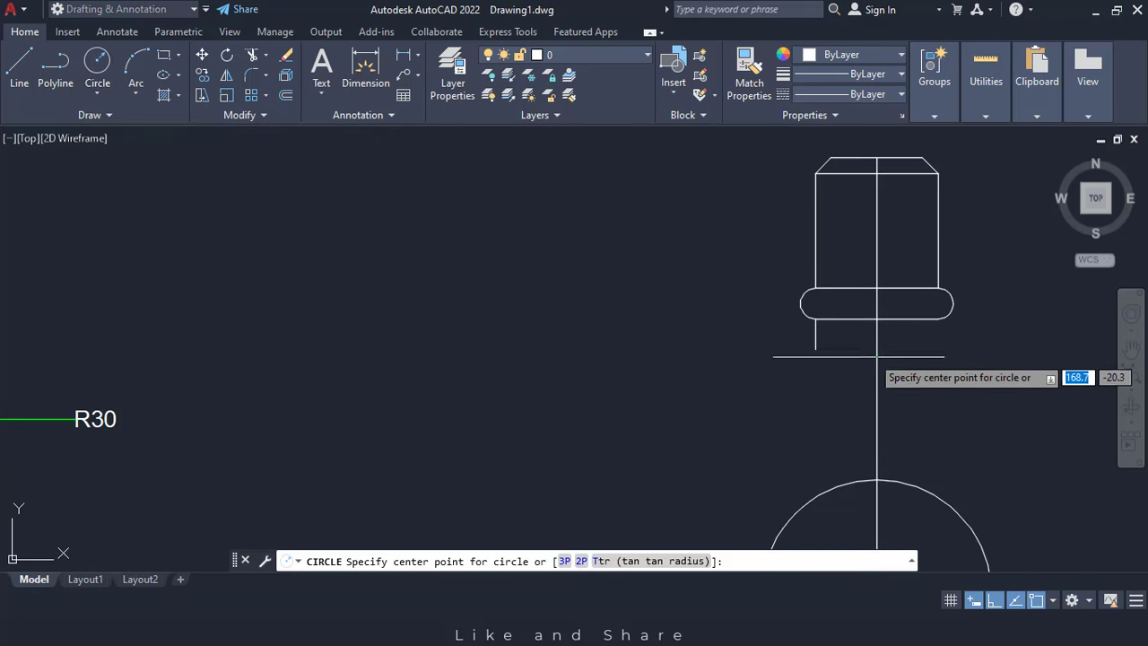
left_click(814, 350)
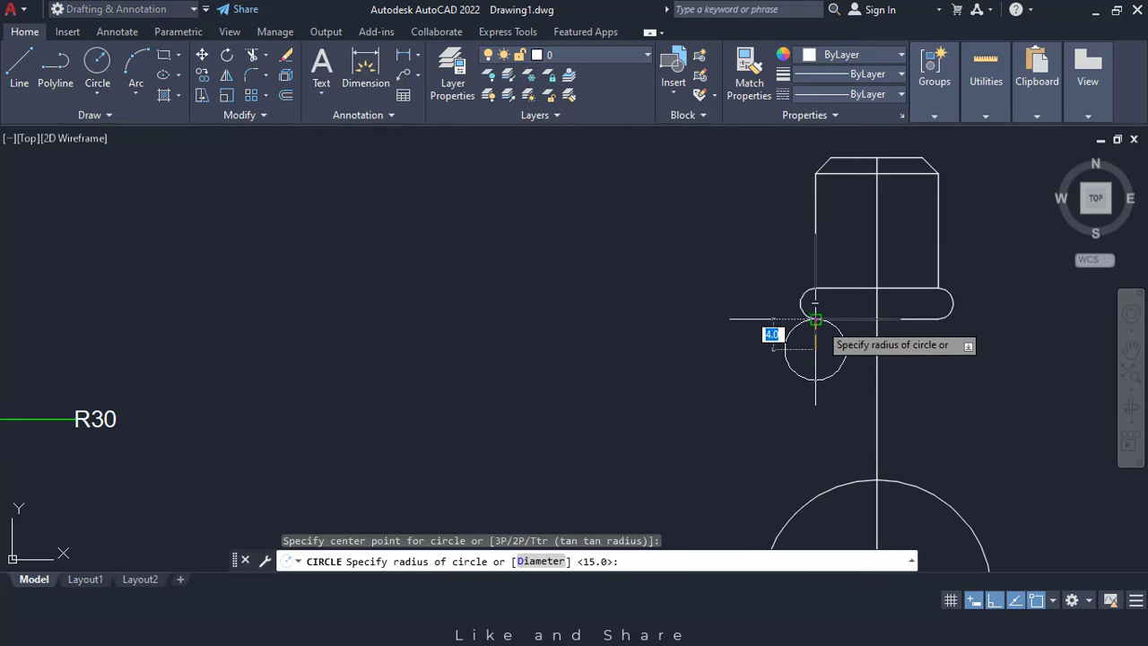
left_click(817, 321)
key("Escape")
key("Escape")
key("Escape")
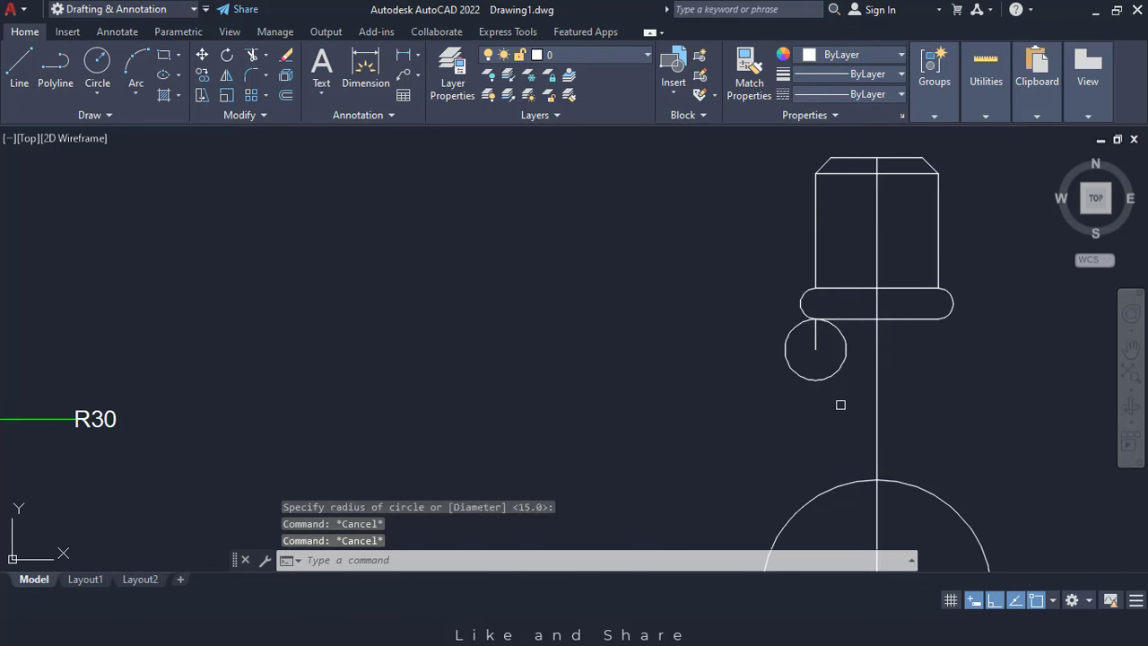
- Draw a tangent-tangent-radius circle of radius 22 touching the right side of the radius-4 circle and the upper right of the radius-15 circle
scroll(841, 404, "down", 2)
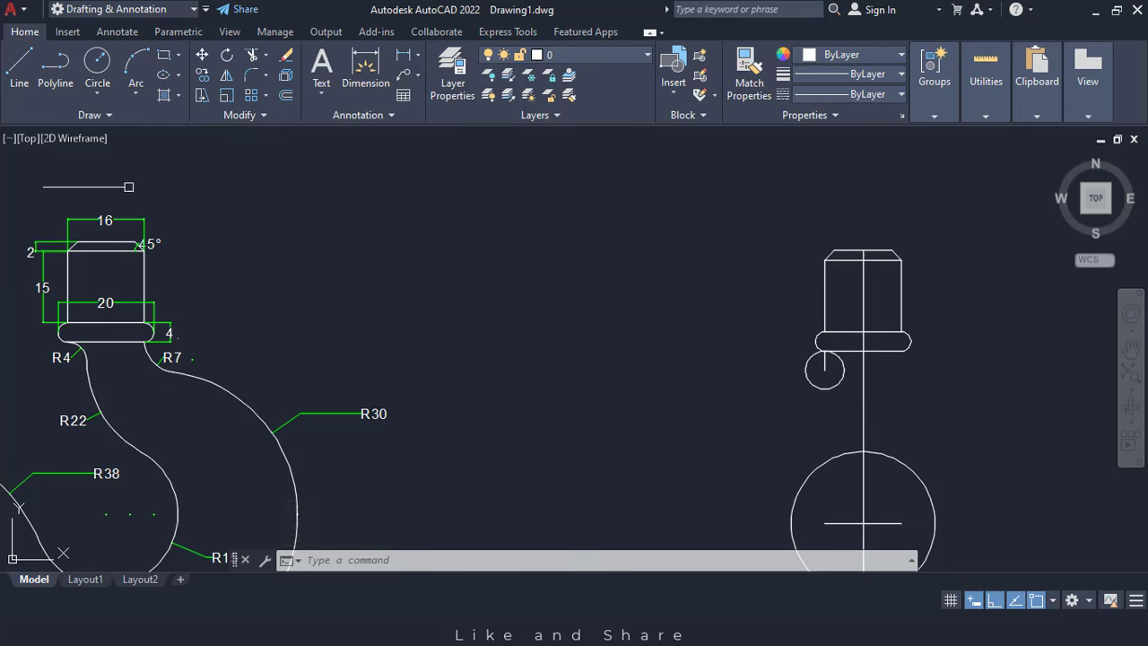
left_click(97, 93)
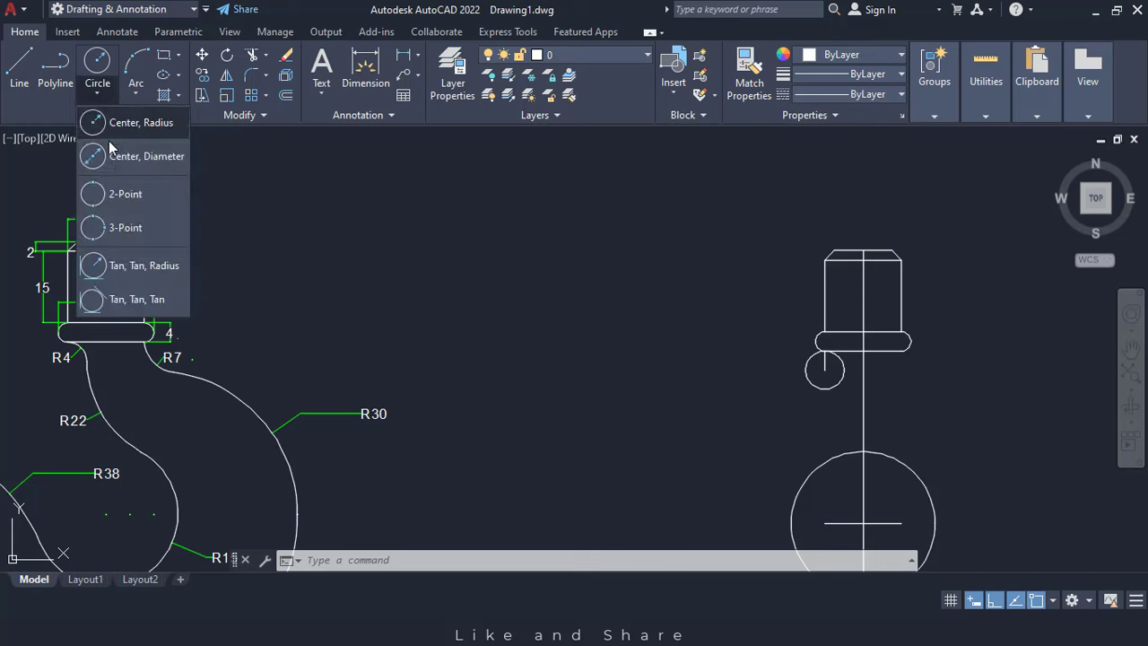
left_click(125, 264)
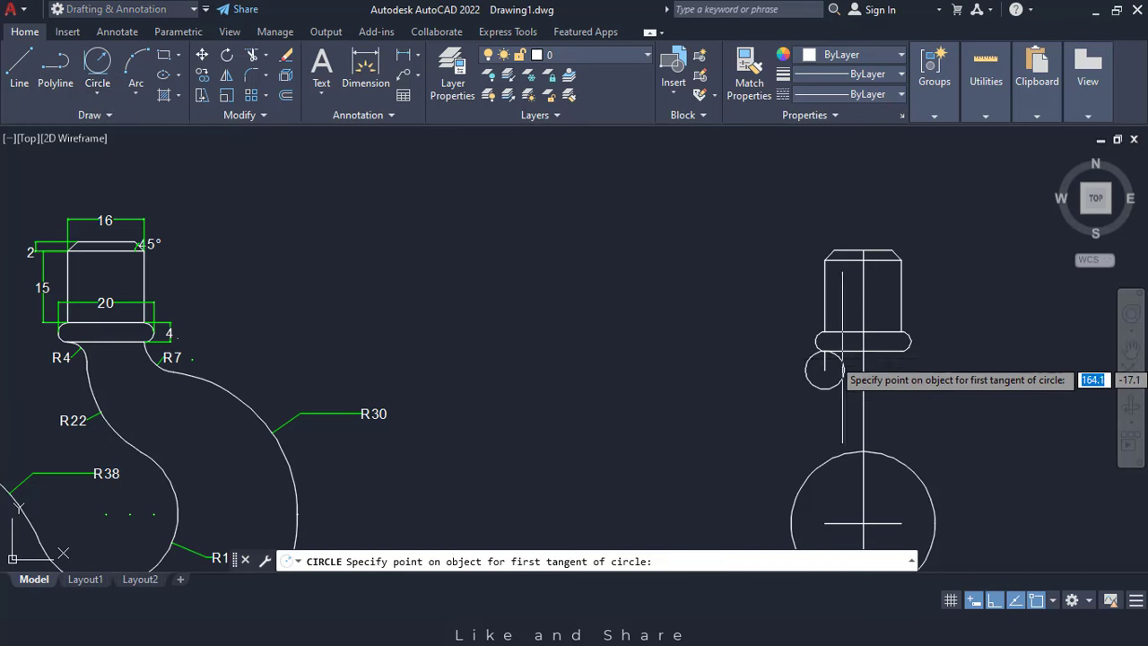
left_click(862, 359)
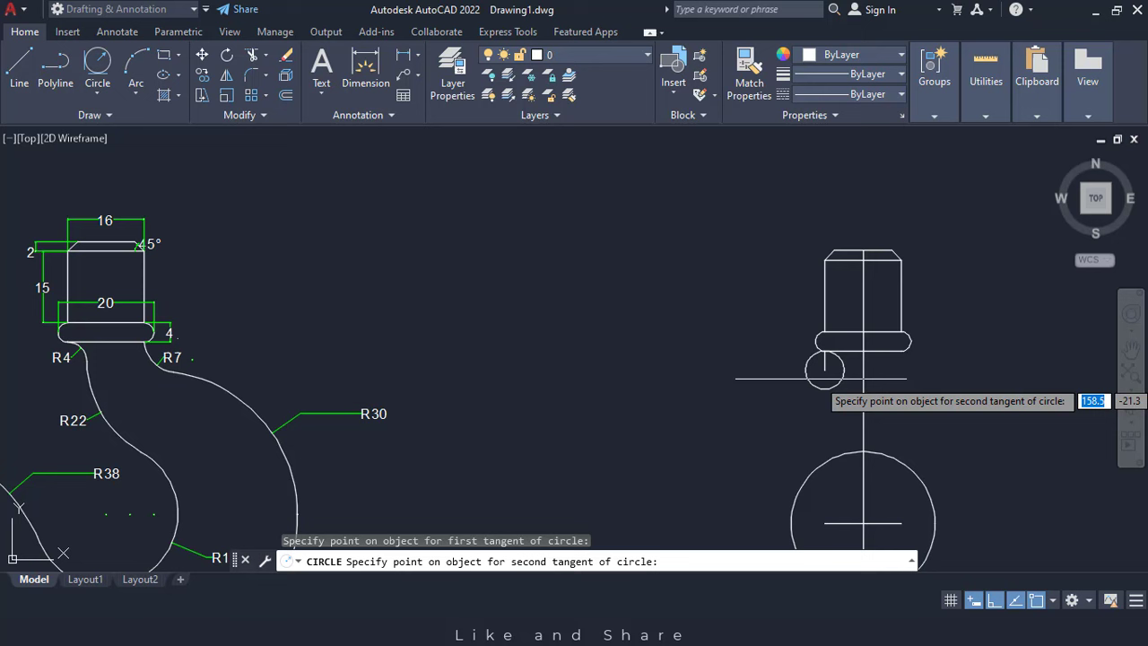
left_click(922, 477)
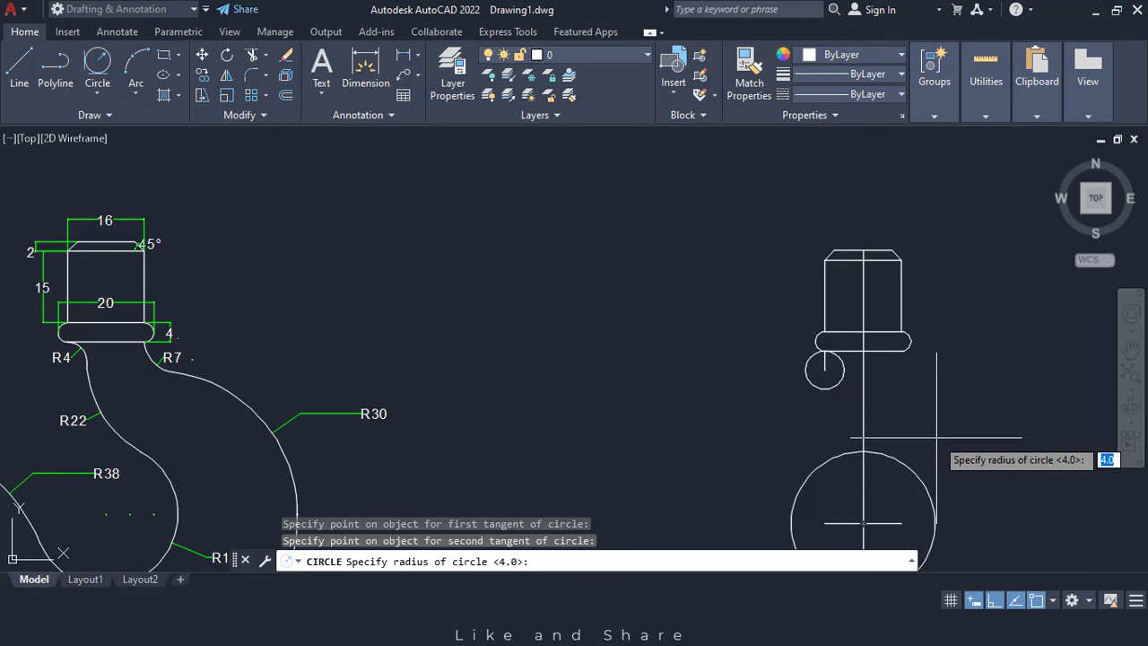
type("22")
key("Return")
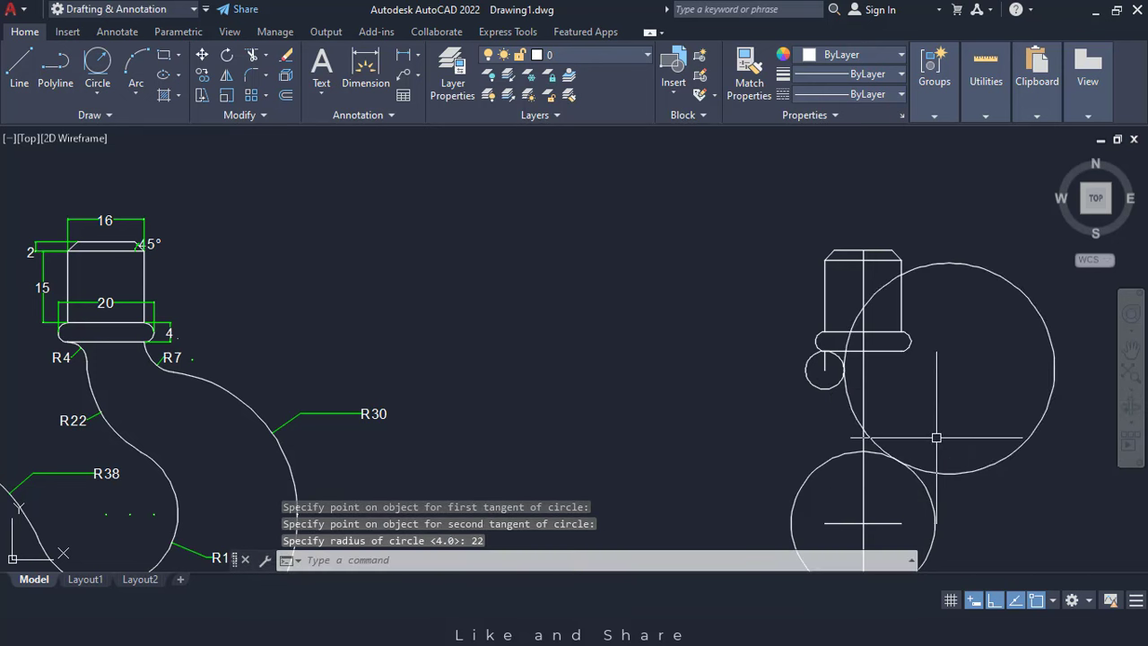
- Trim the radius-22 circle to its arc between the two smaller circles, and the radius-4 circle to its upper-right quarter below the collar
scroll(936, 438, "down", 2)
scroll(917, 430, "up", 2)
middle_click_drag(897, 433, 671, 398)
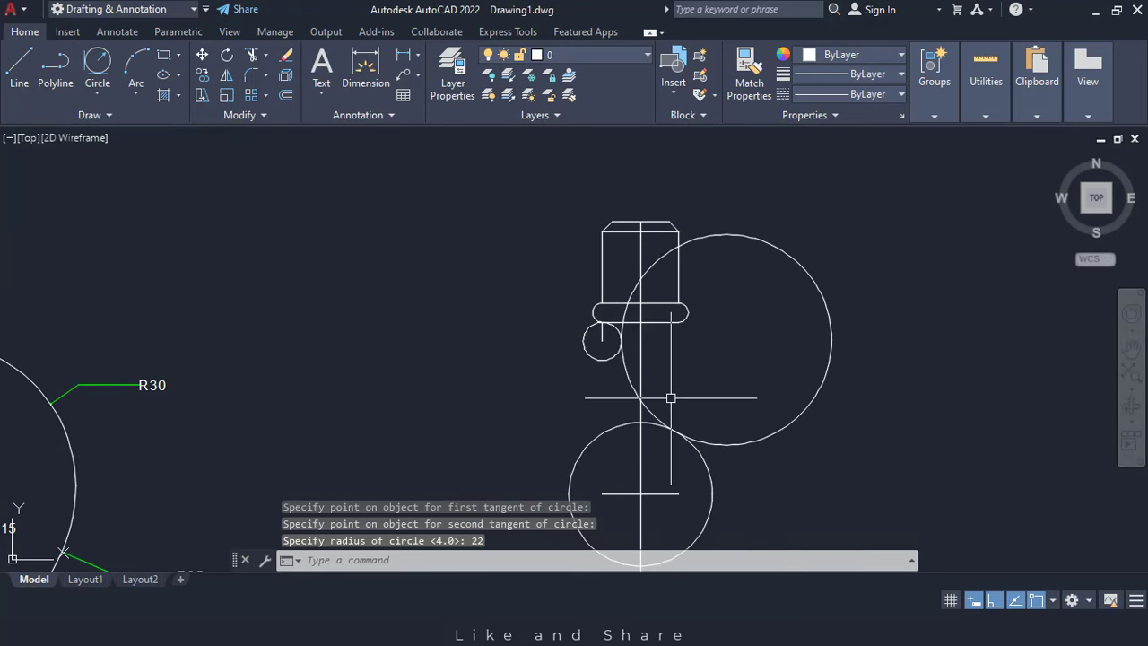
type("tr")
key("Return")
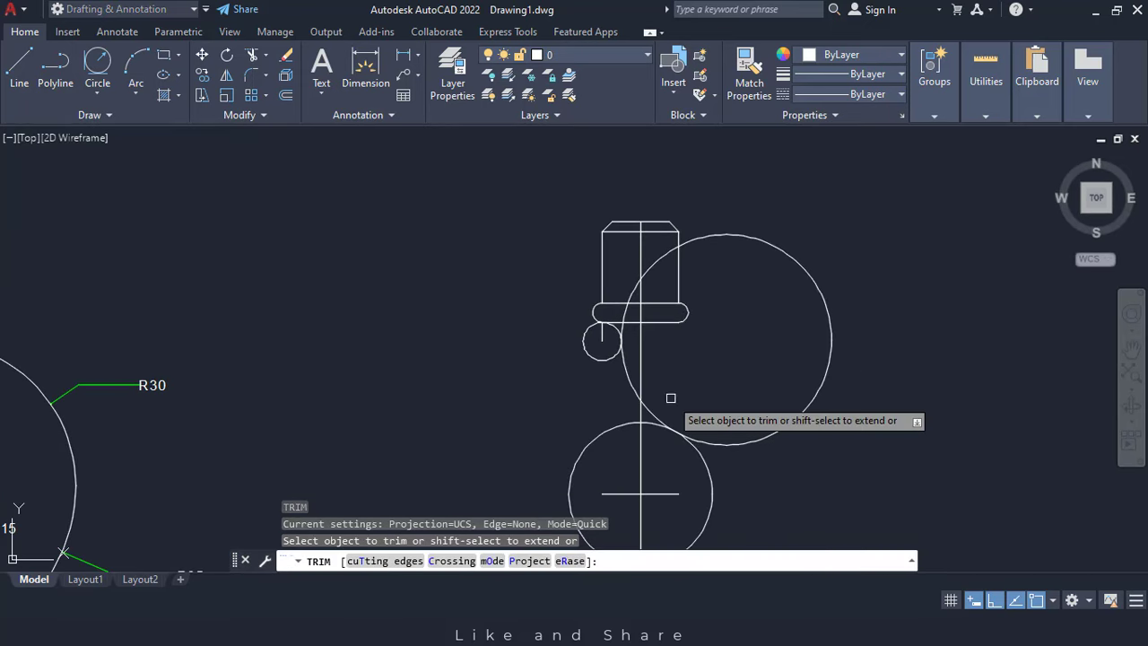
left_click(727, 238)
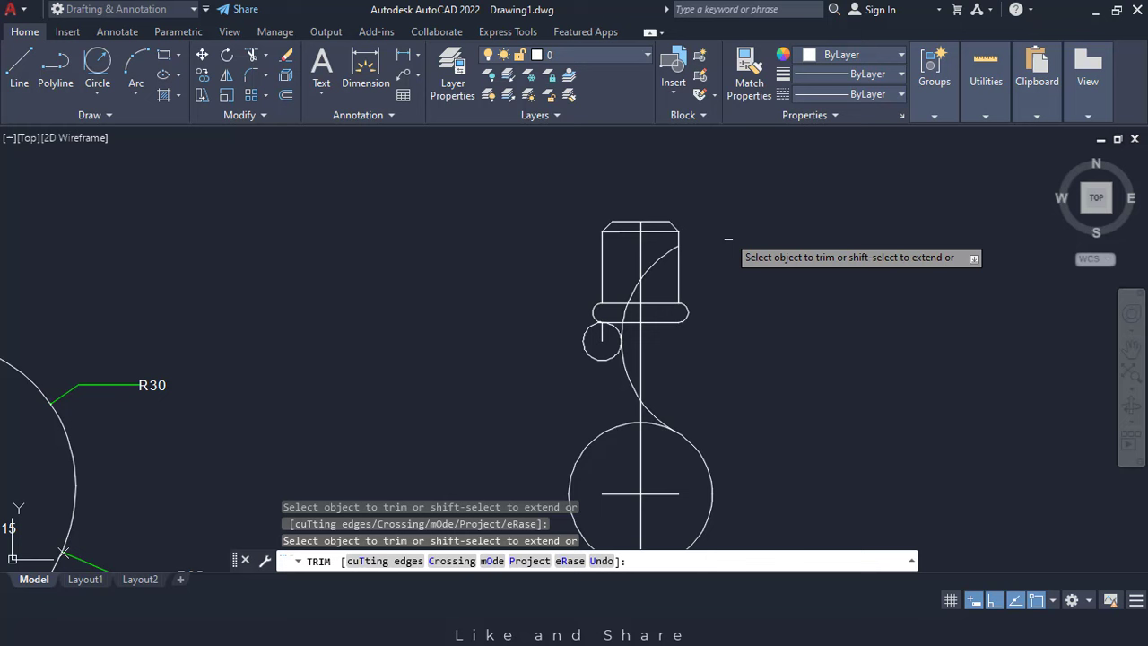
left_click(666, 254)
scroll(630, 293, "up", 4)
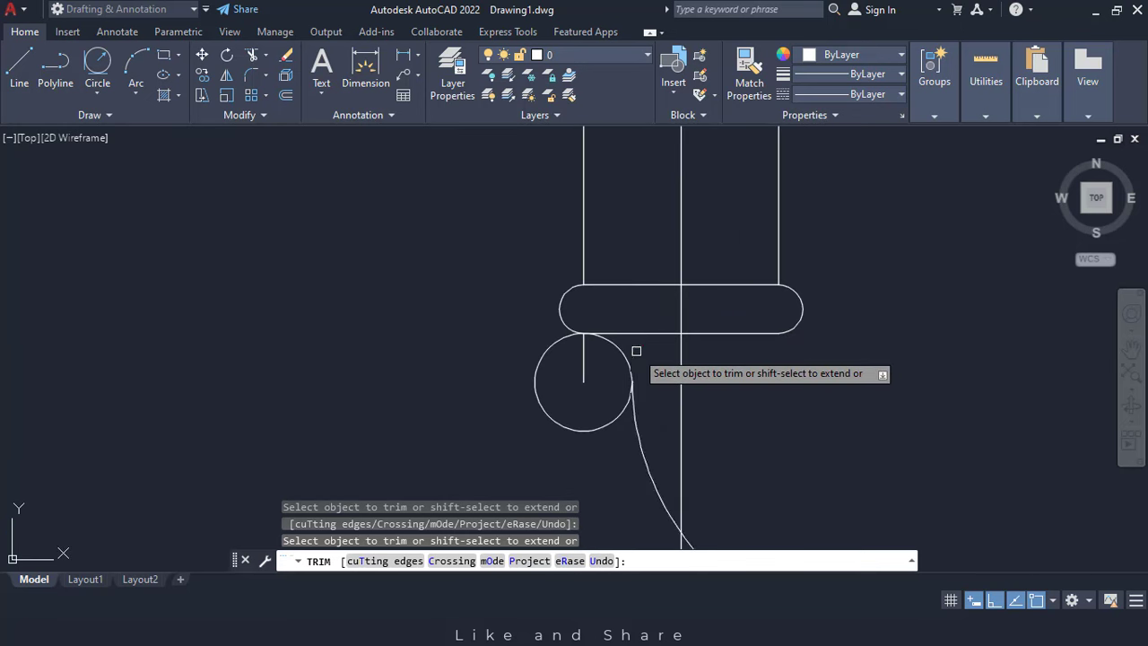
scroll(659, 351, "down", 2)
left_click(608, 395)
scroll(744, 400, "down", 2)
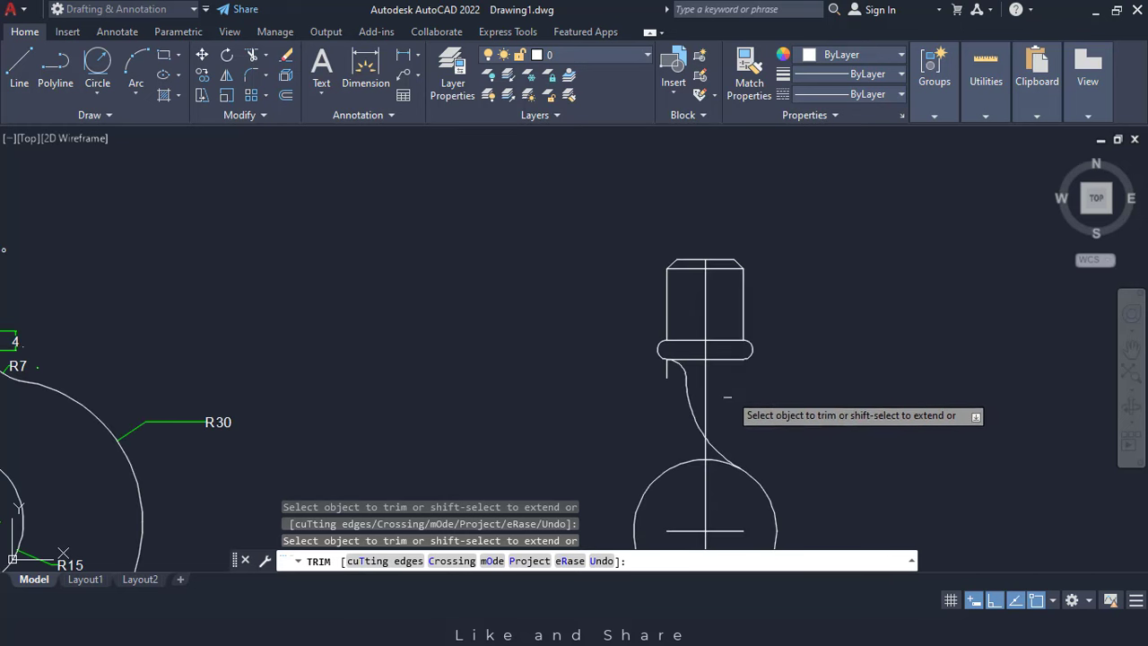
- Trim away the top of the radius-15 circle between the centre line and its tangent point with the radius-22 arc
scroll(744, 341, "down", 3)
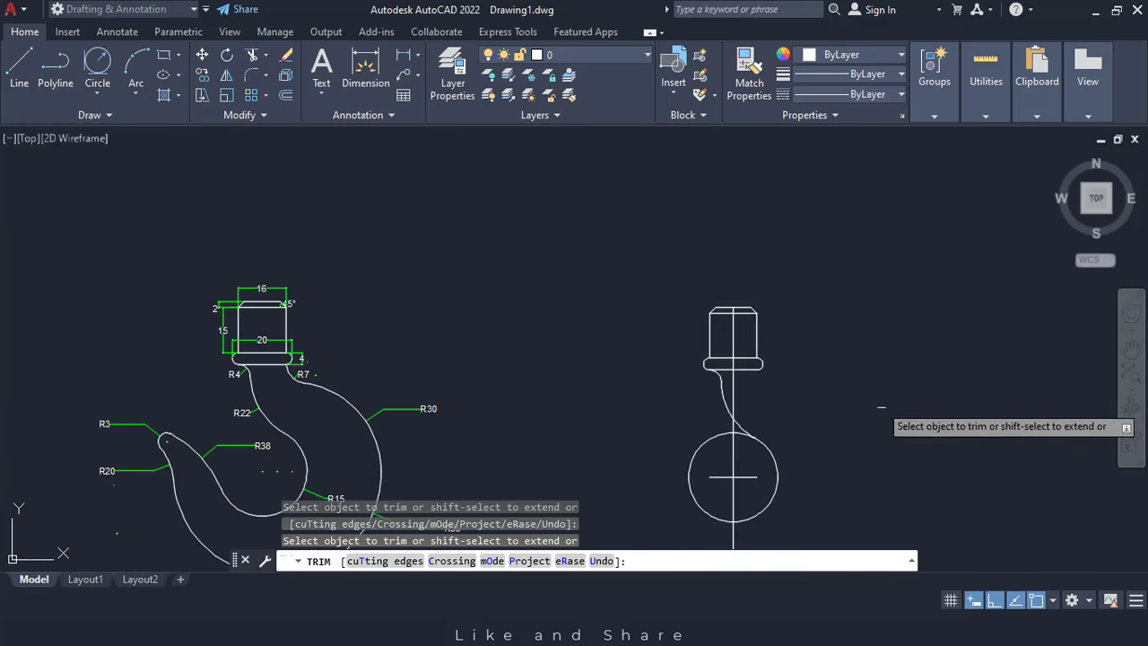
scroll(666, 410, "up", 5)
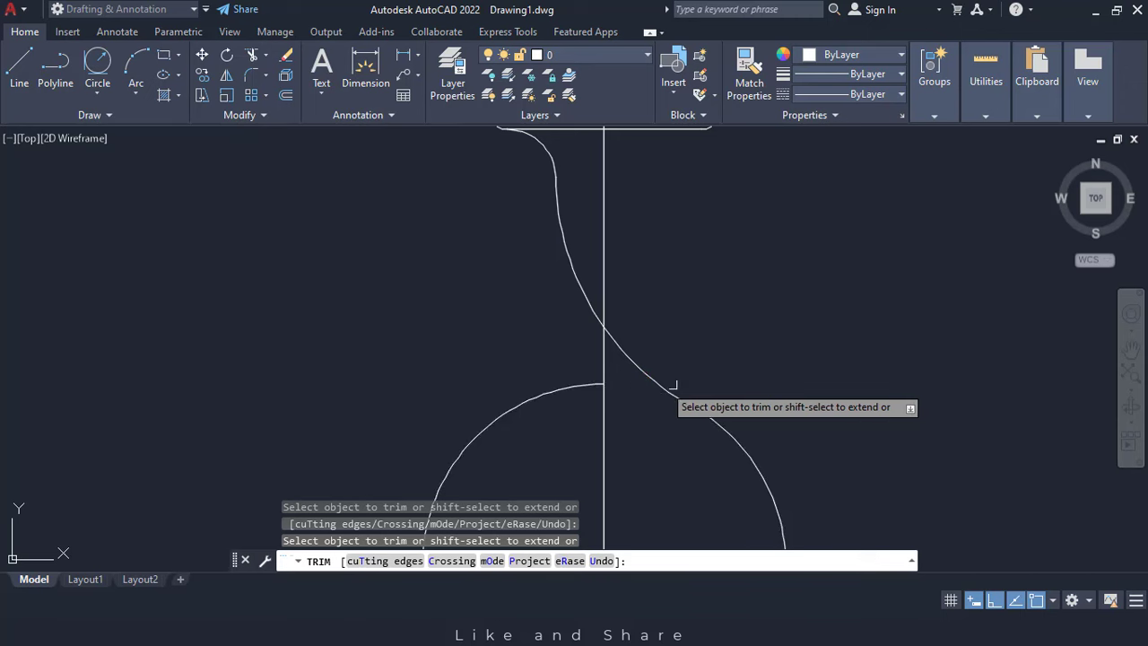
scroll(853, 392, "down", 5)
scroll(789, 326, "down", 3)
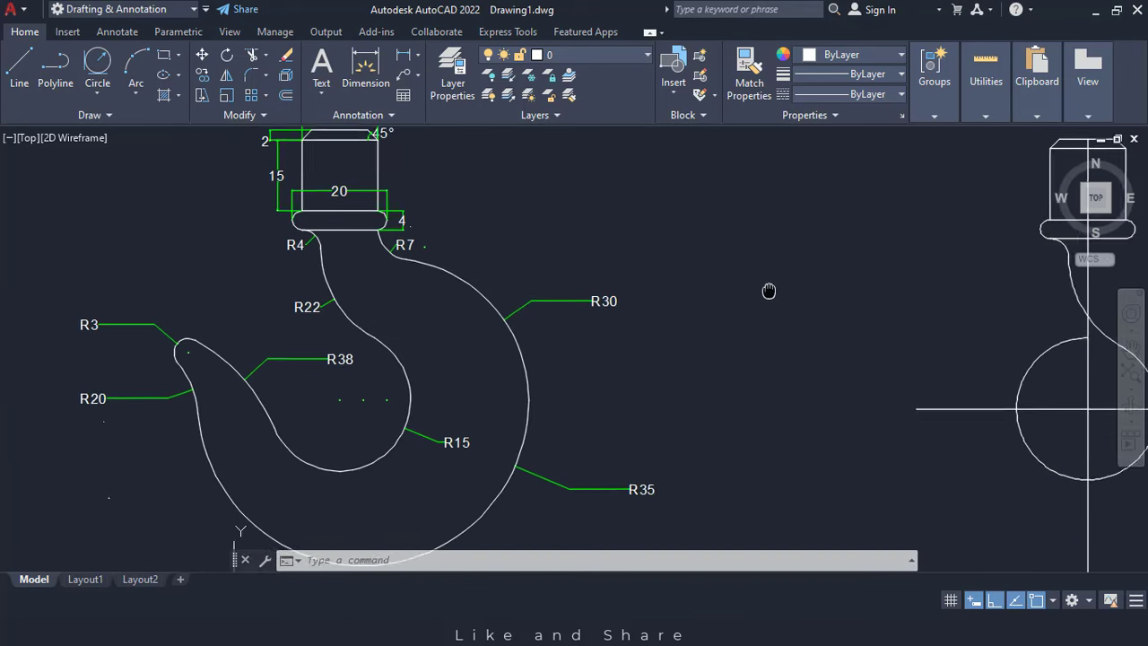
- Offset the vertical centre line 32 units to the left of the hook
middle_click_drag(768, 292, 716, 290)
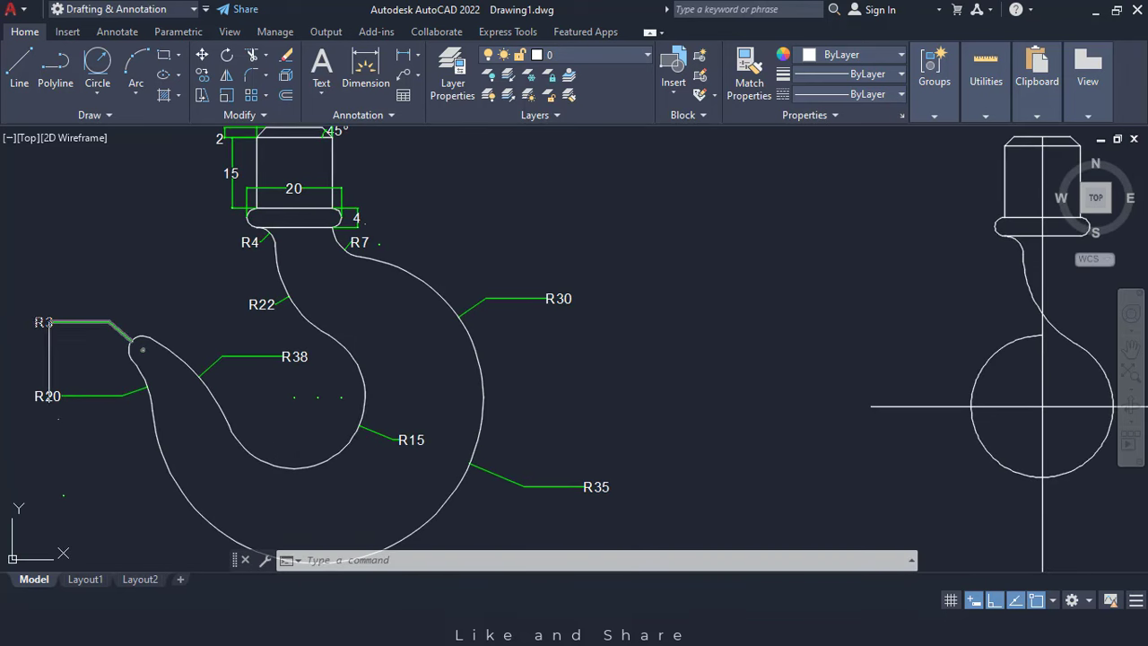
middle_click_drag(607, 361, 483, 322)
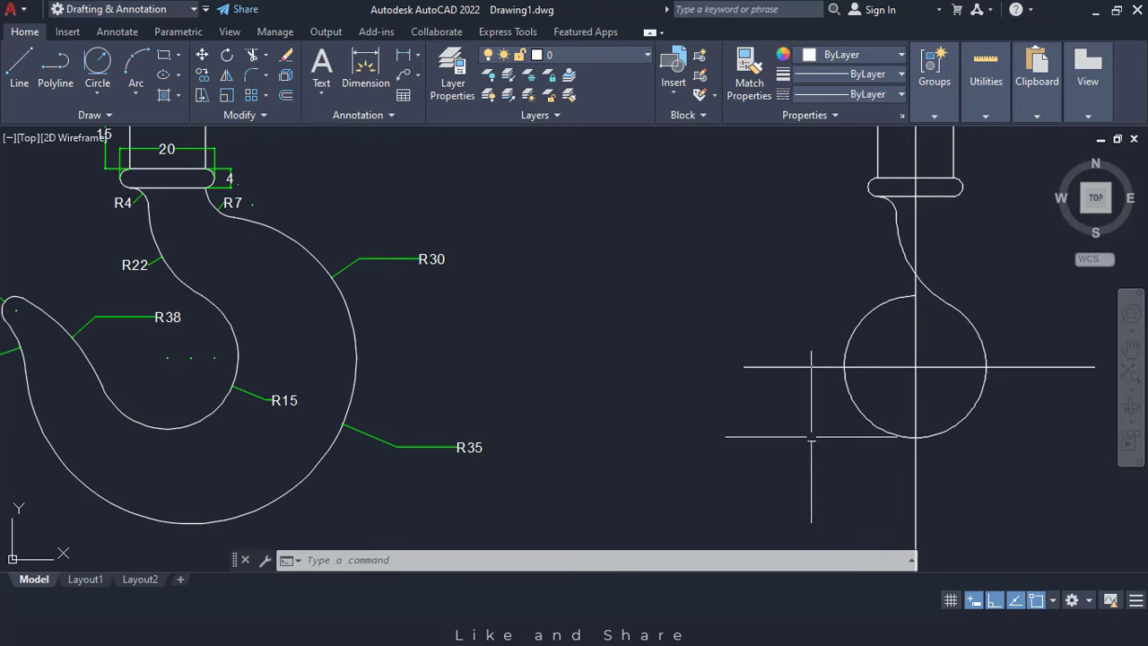
left_click(915, 406)
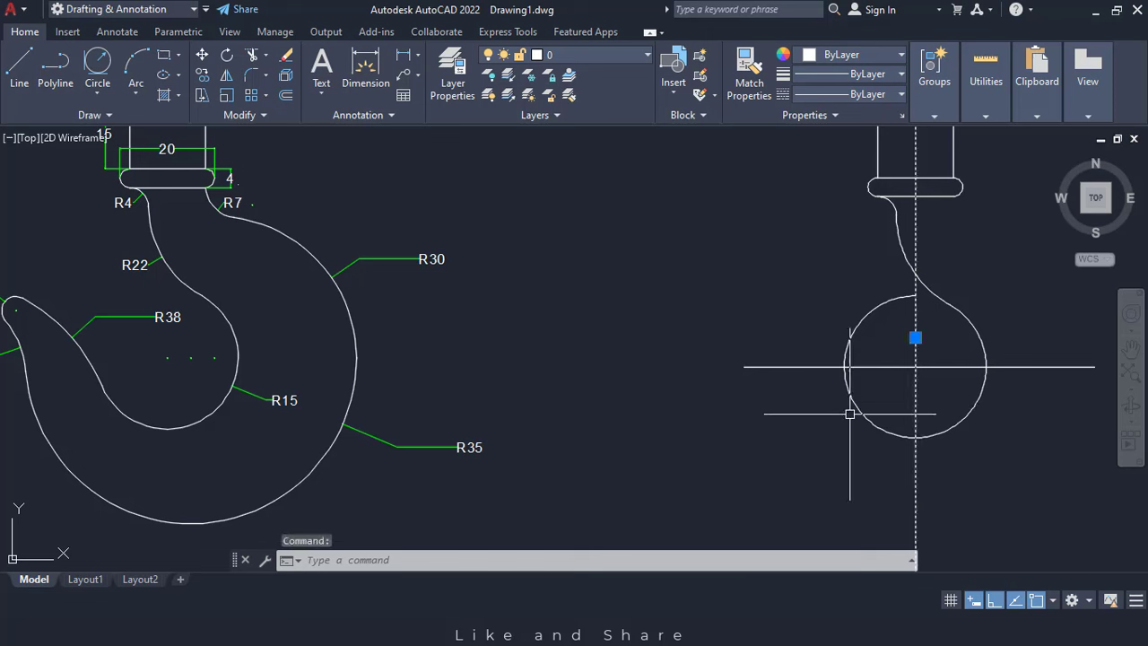
type("o")
key("Return")
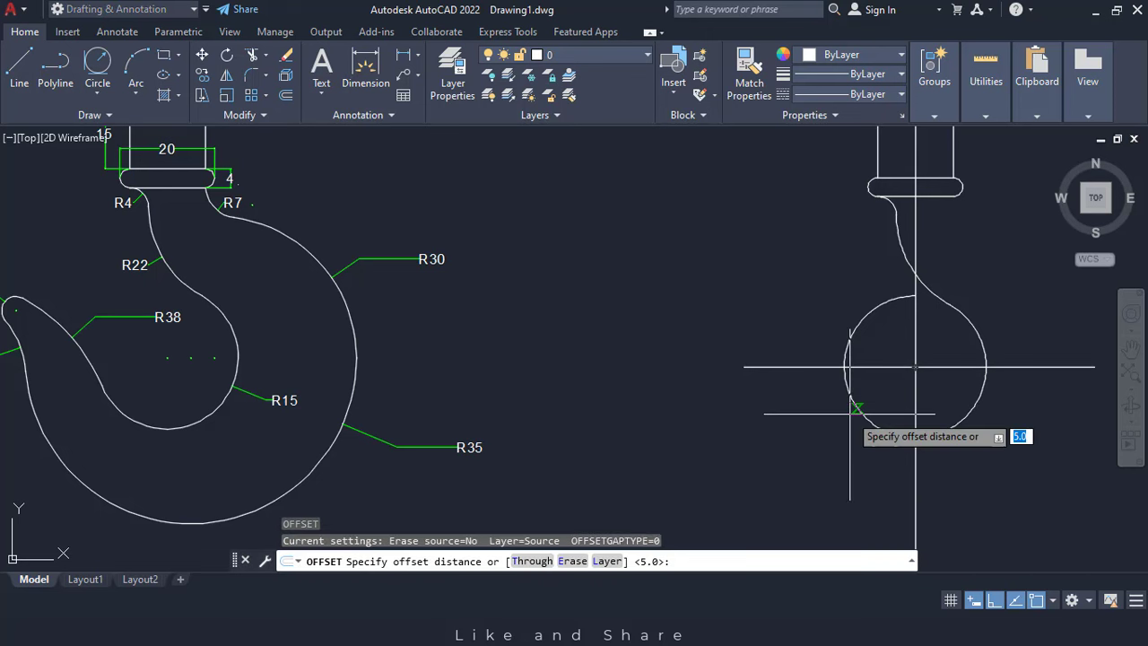
type("32")
key("Return")
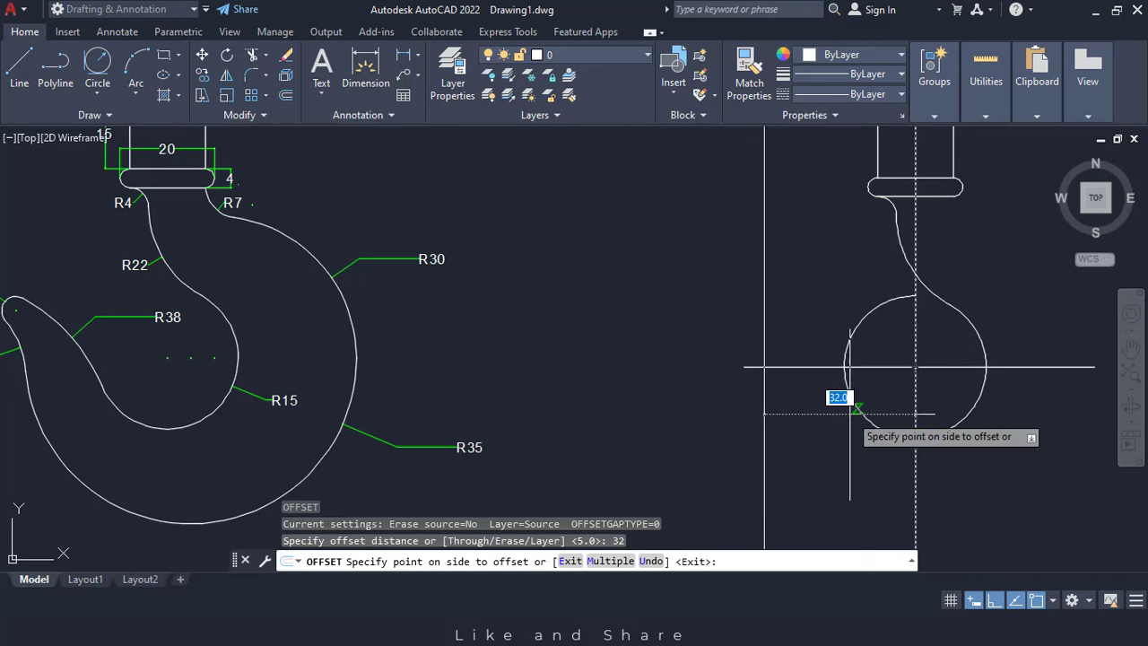
left_click(809, 412)
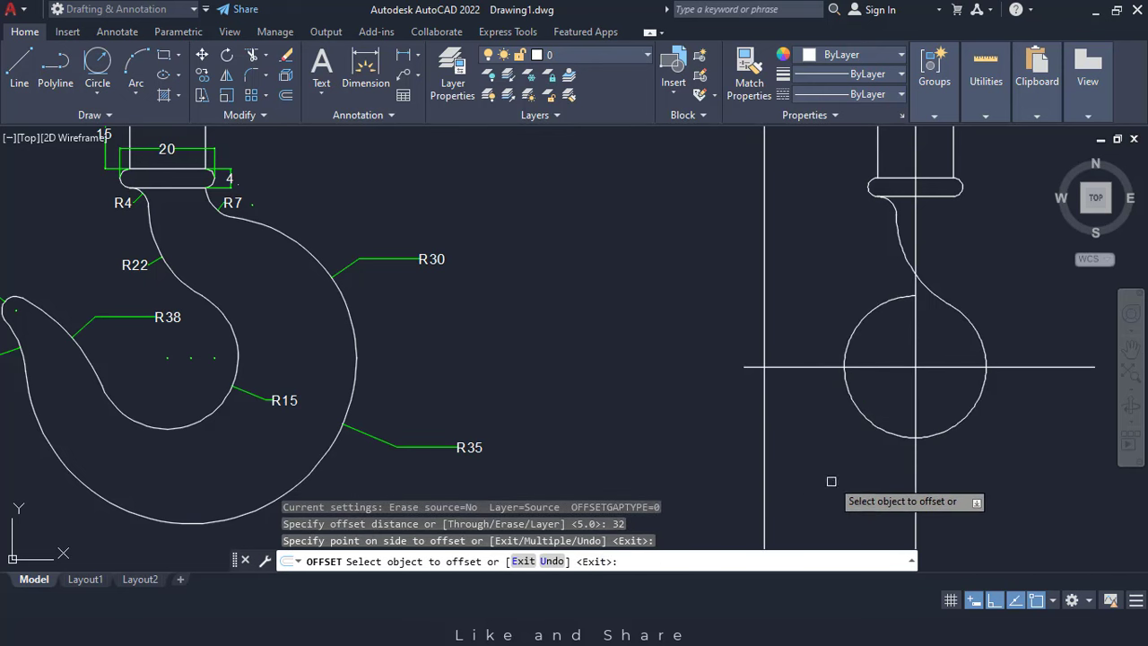
key("Escape")
key("Escape")
key("Escape")
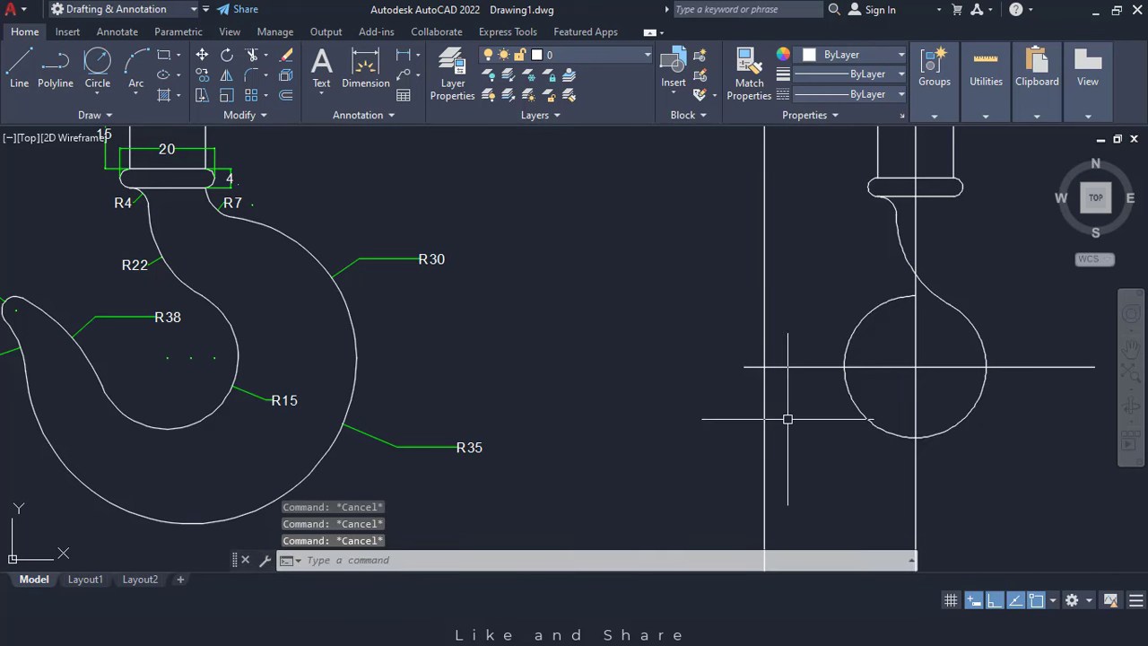
- Offset the horizontal line through the radius-15 circle's centre 10 units upward
type("o")
key("Return")
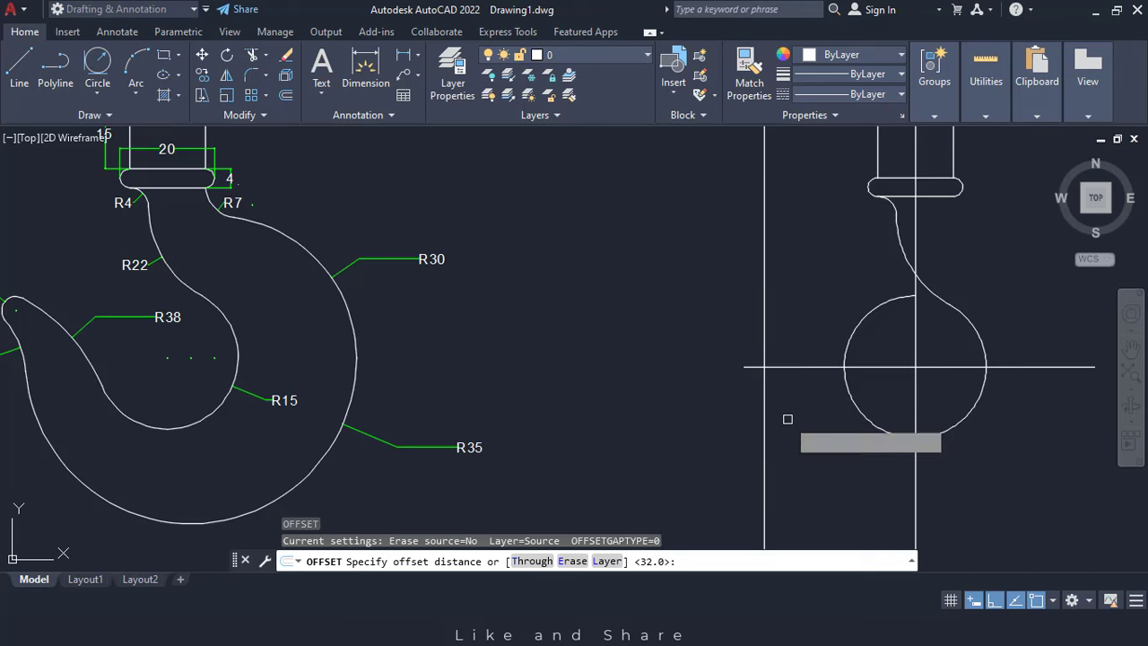
key("Return")
left_click(812, 368)
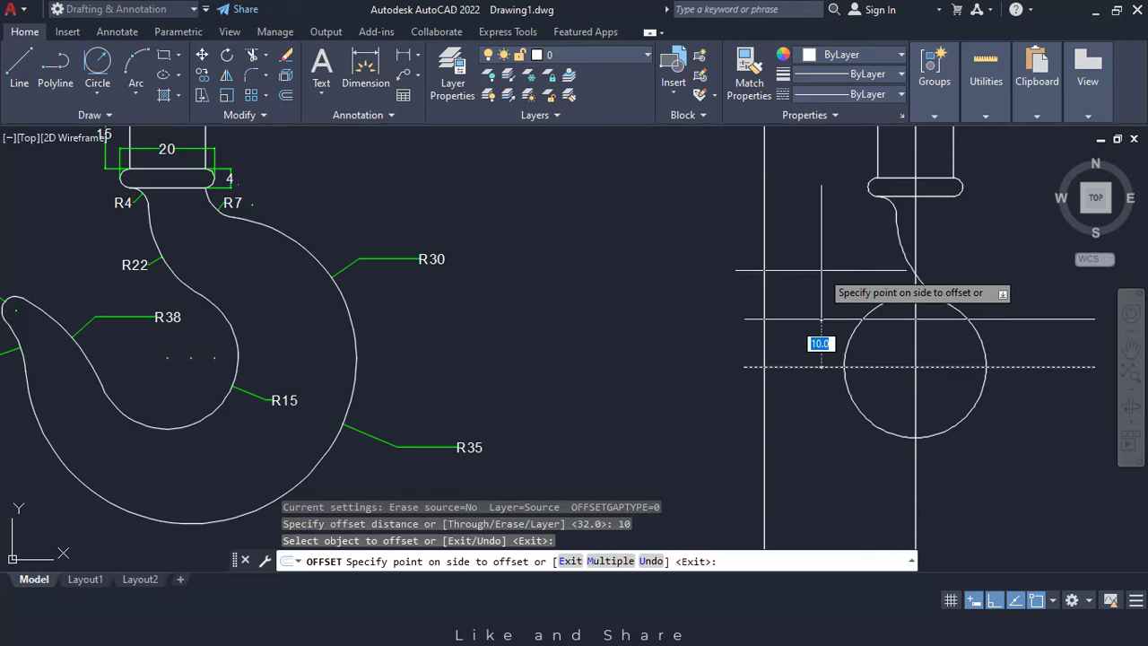
left_click(820, 269)
key("Escape")
key("Escape")
key("Escape")
key("Escape")
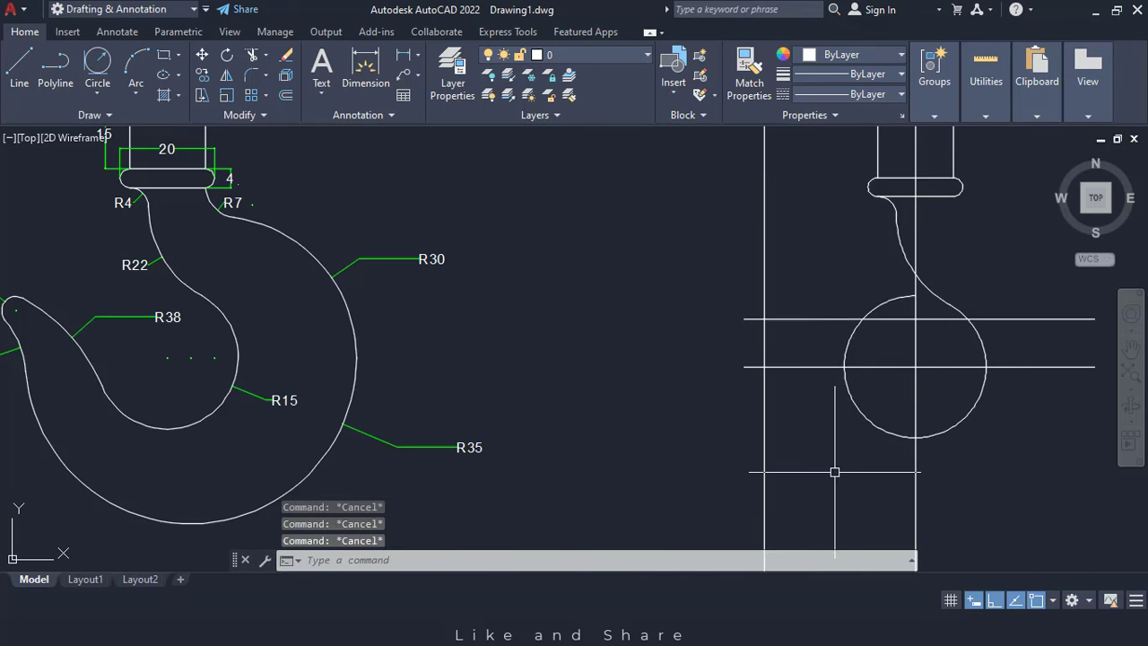
type("c")
key("Return")
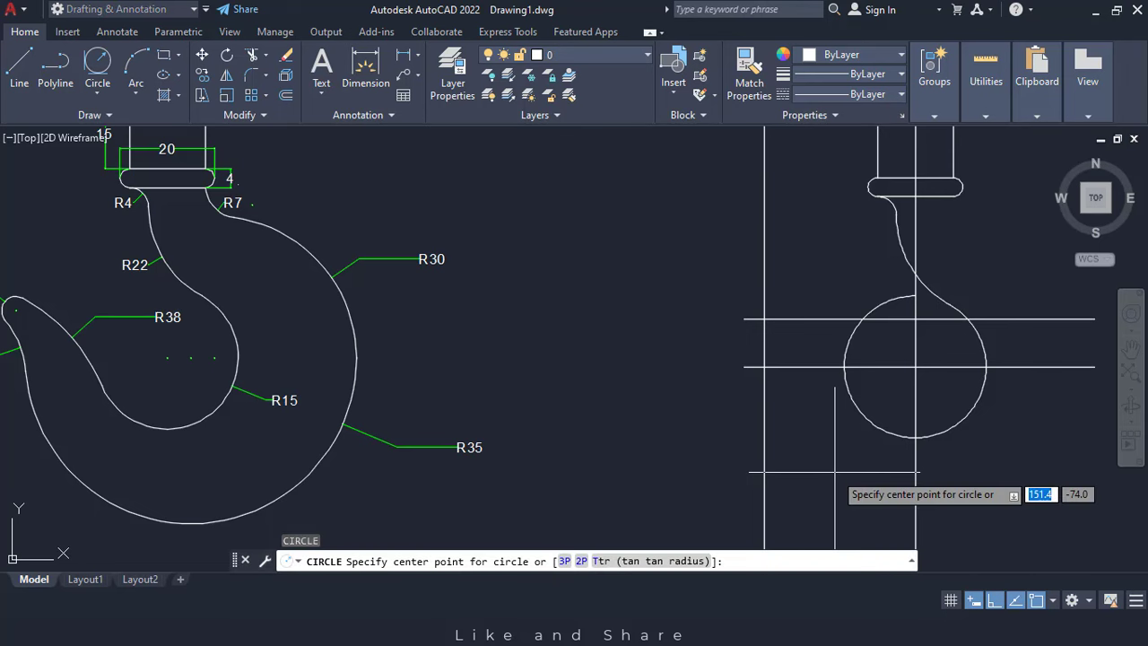
key("Return")
key("Return")
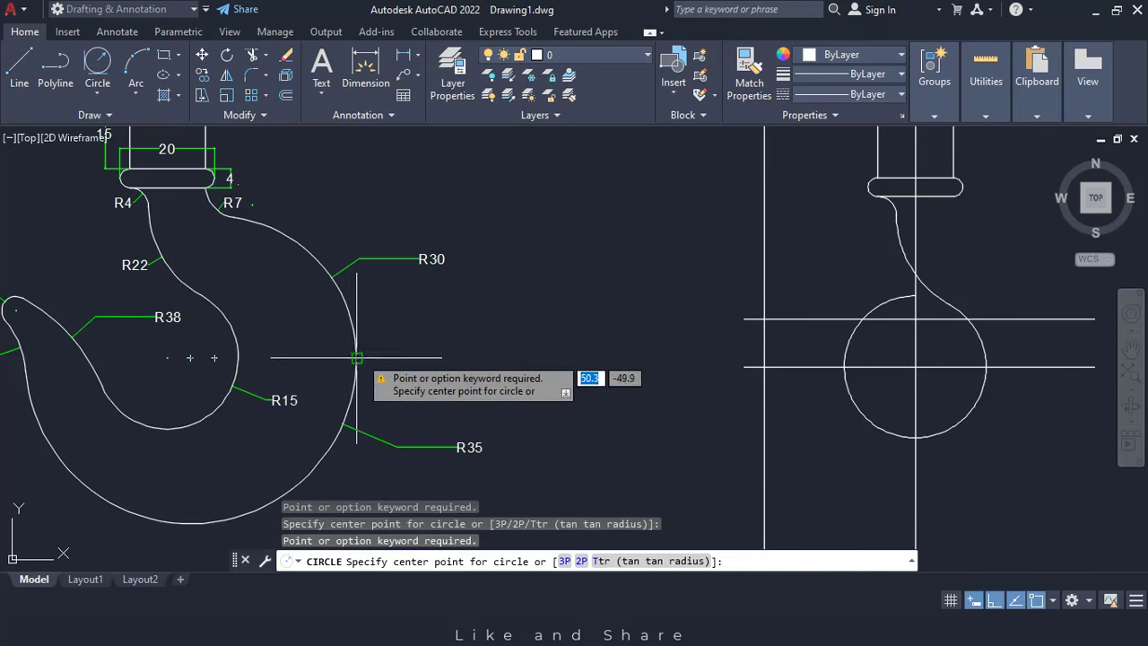
middle_click_drag(357, 358, 505, 358)
middle_click_drag(677, 323, 442, 319)
key("Escape")
key("Escape")
key("Escape")
key("Escape")
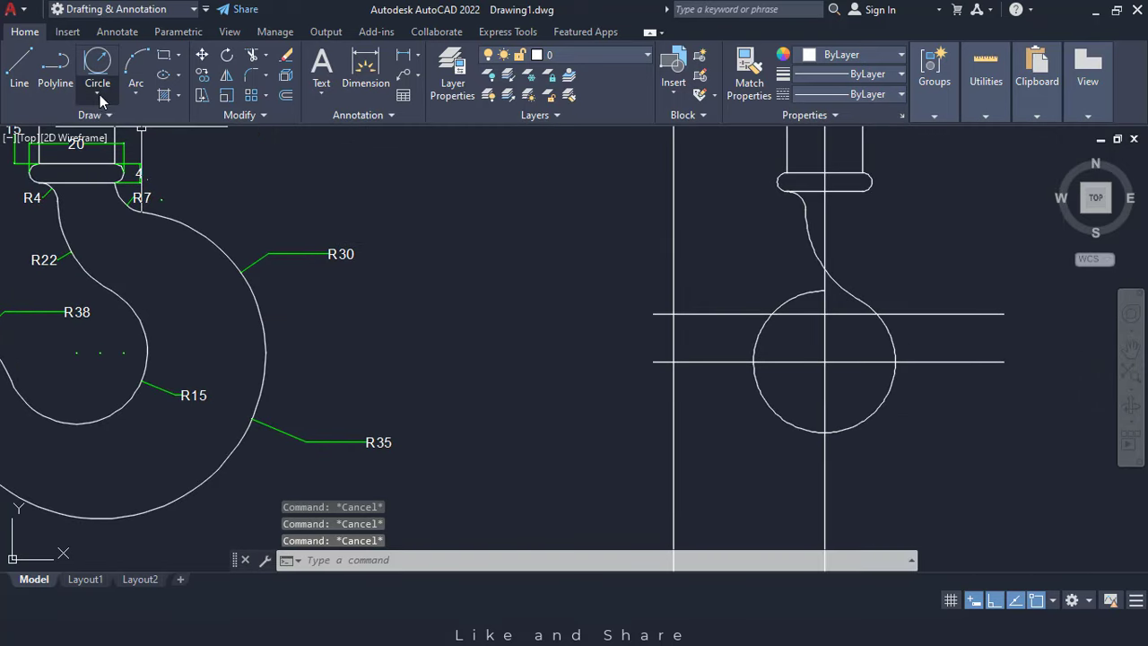
- Draw a circle of radius 3 centred where the offset vertical and offset horizontal lines cross, for the hook's tip
left_click(100, 94)
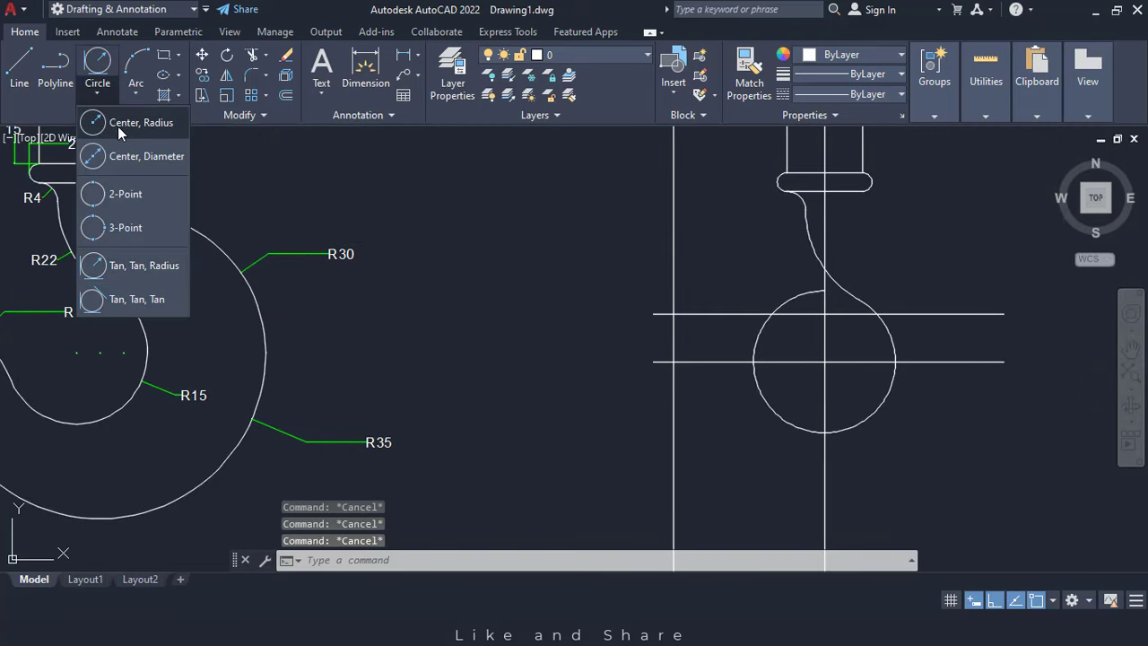
left_click(118, 126)
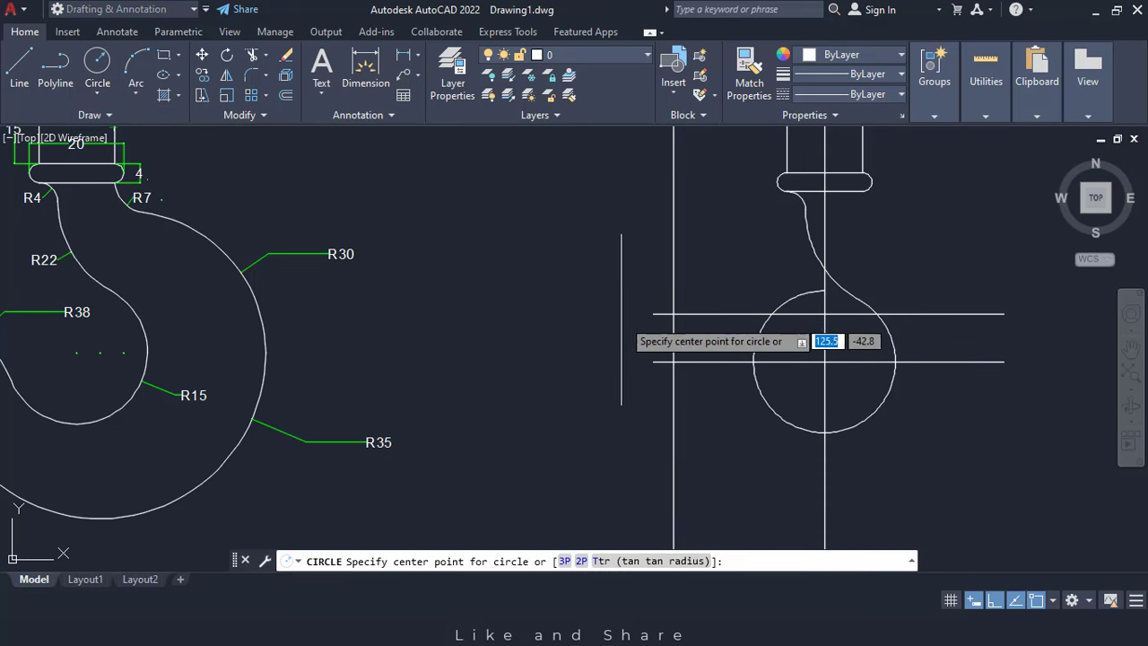
left_click(673, 313)
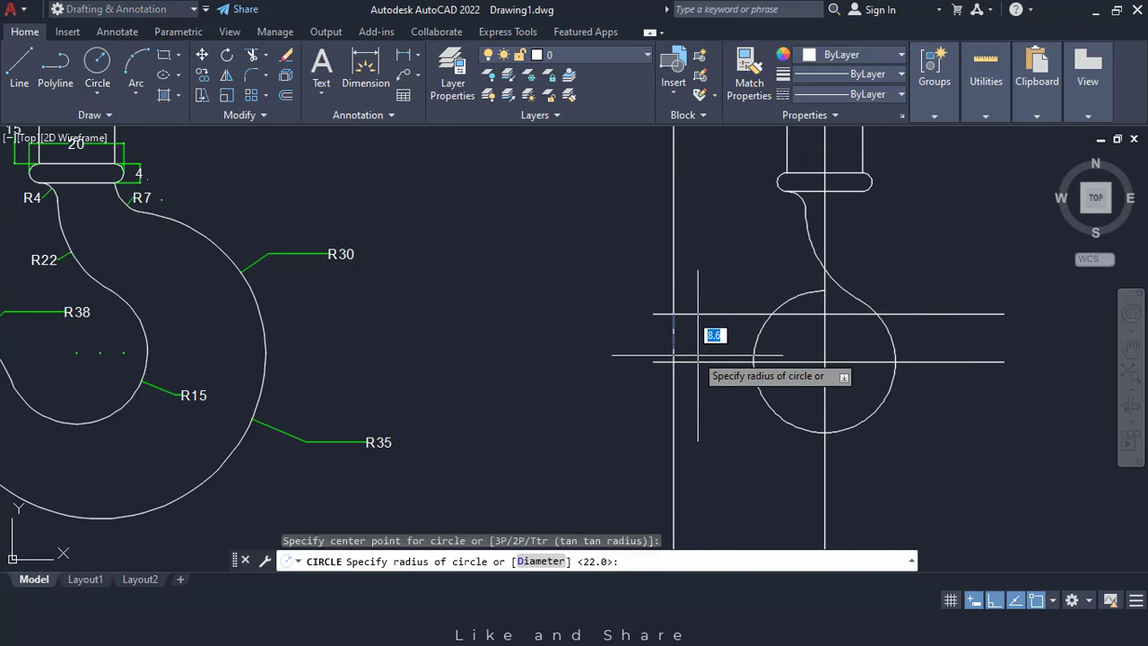
key("Return")
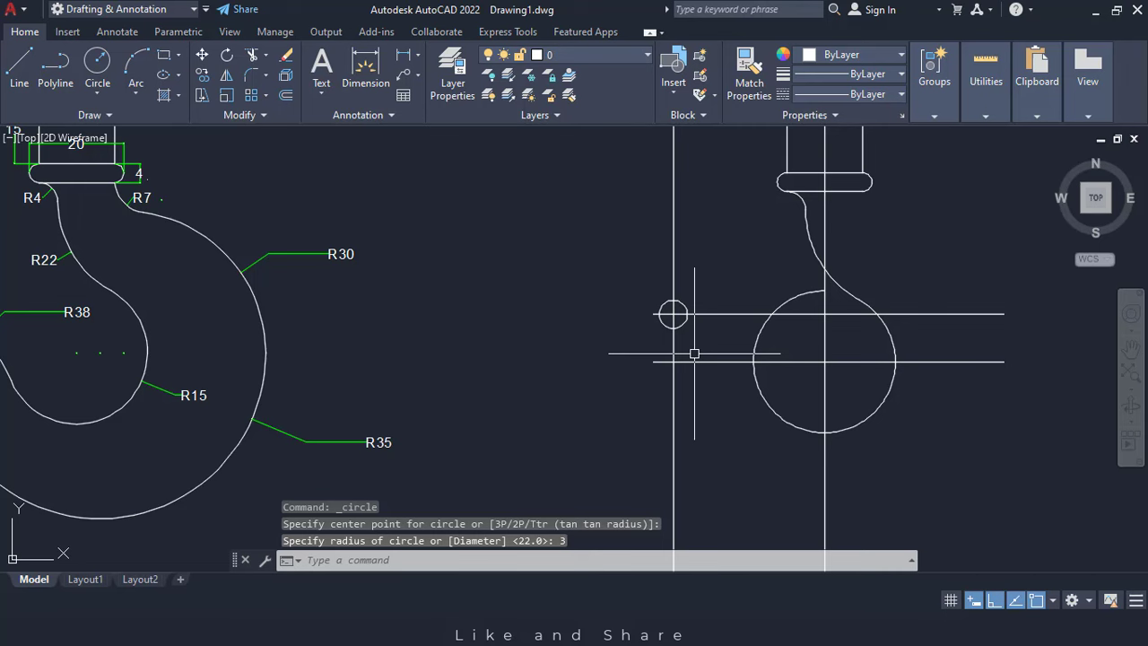
- Draw a radius-38 circle tangent to the radius-3 tip circle and the left side of the radius-15 circle
key("Escape")
key("Escape")
key("Escape")
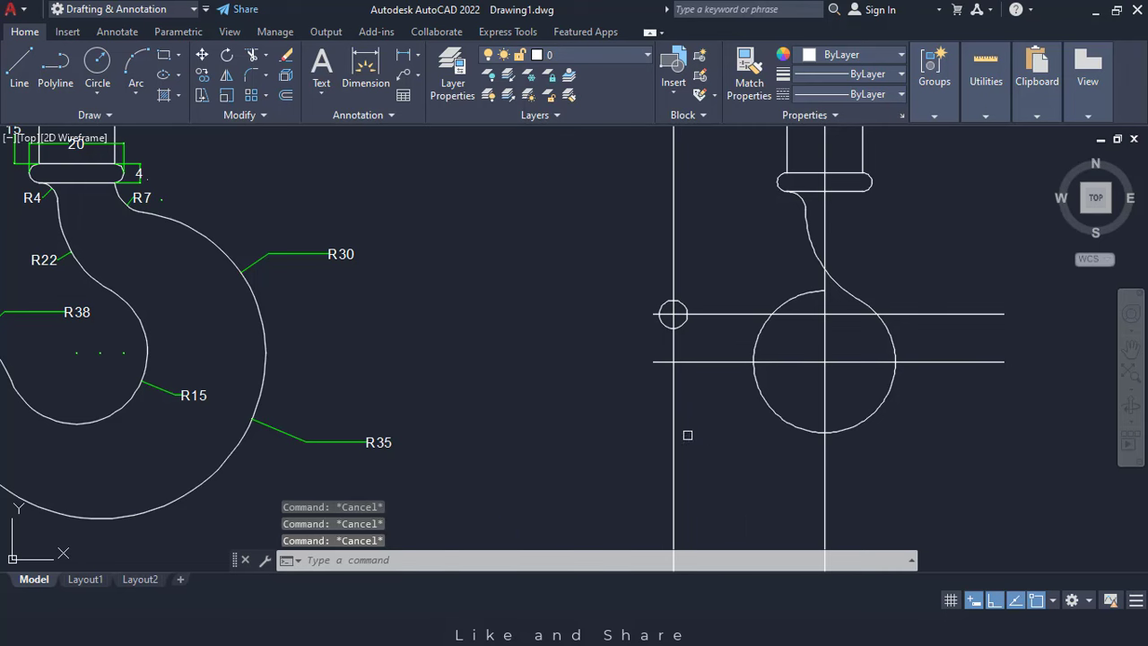
scroll(615, 385, "down", 4)
scroll(569, 353, "up", 3)
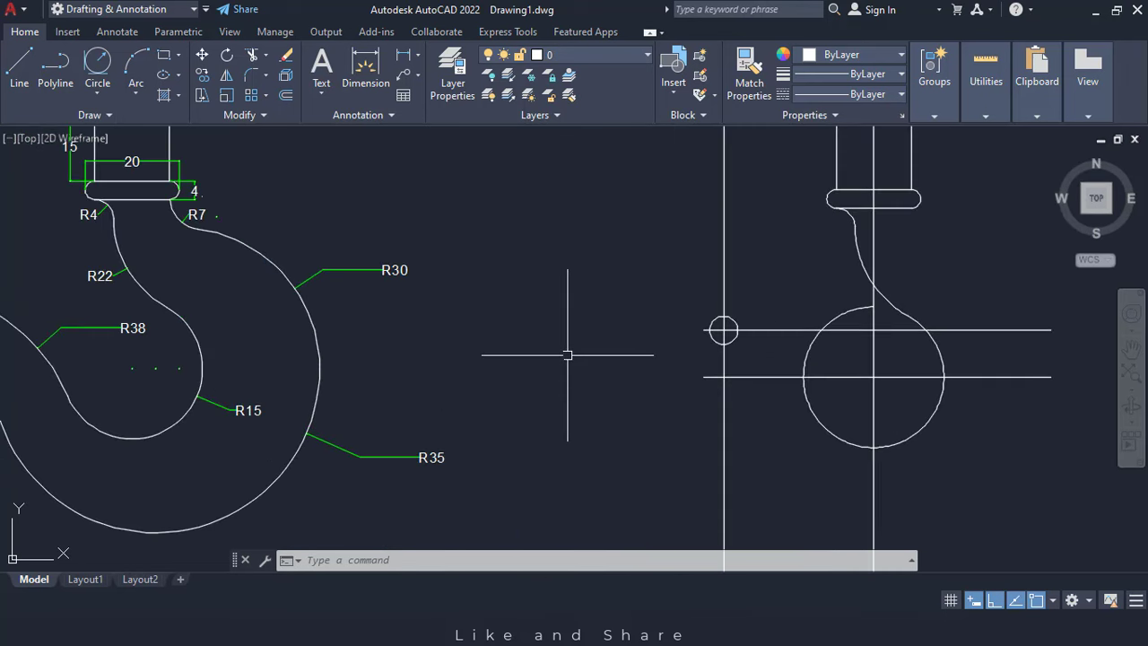
scroll(567, 355, "down", 1)
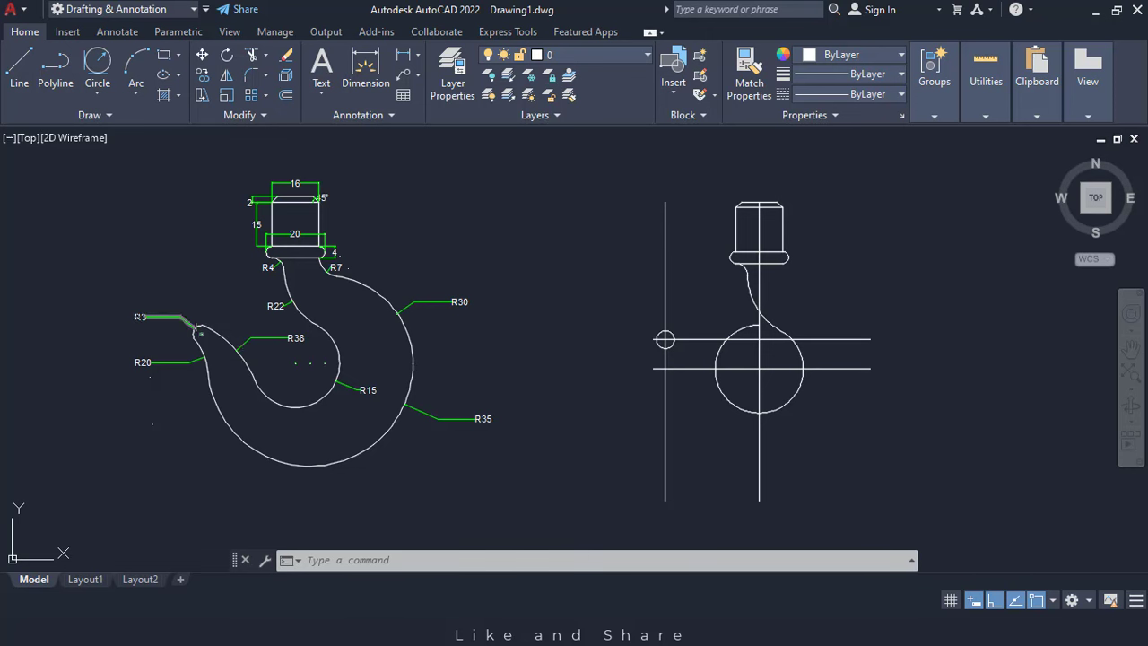
scroll(702, 355, "up", 2)
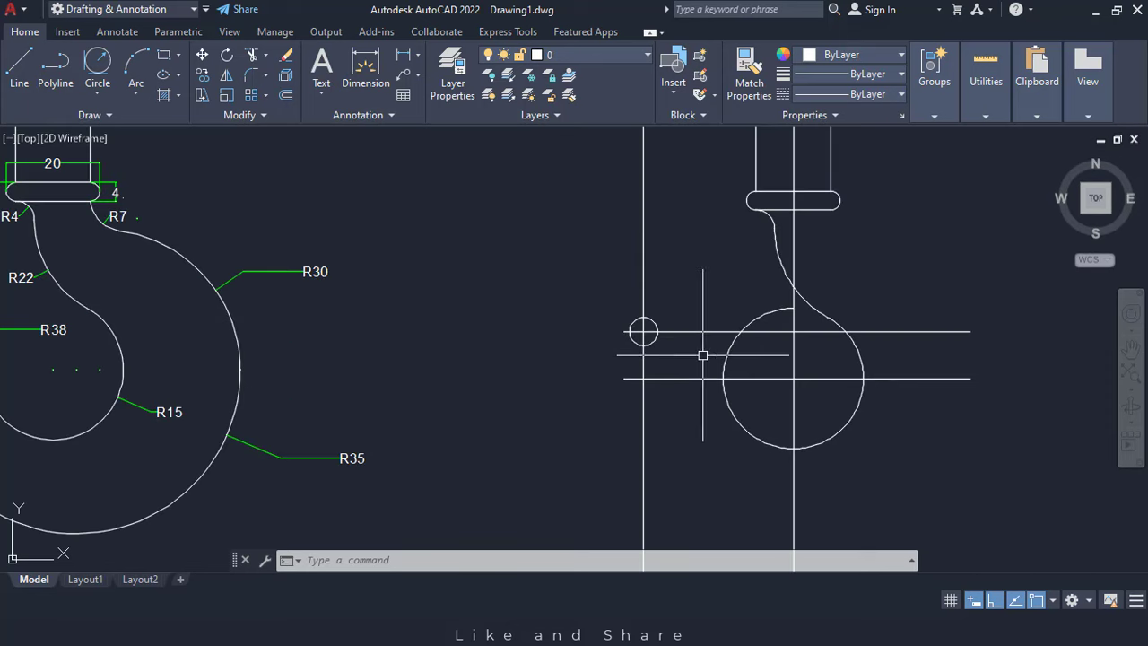
left_click(98, 92)
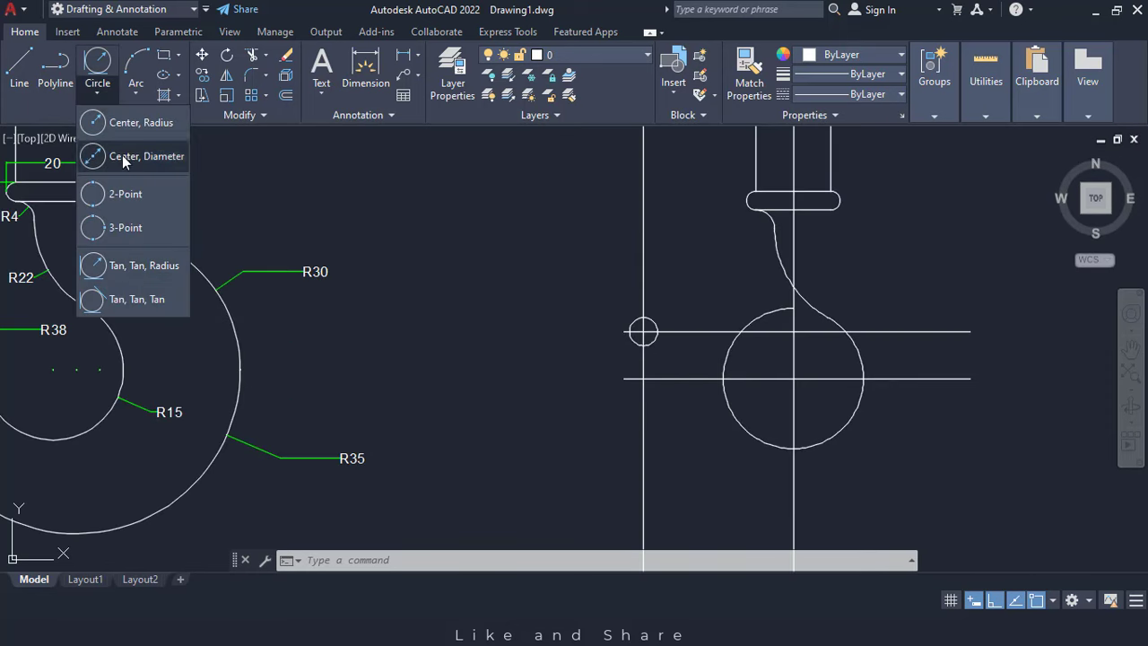
left_click(130, 267)
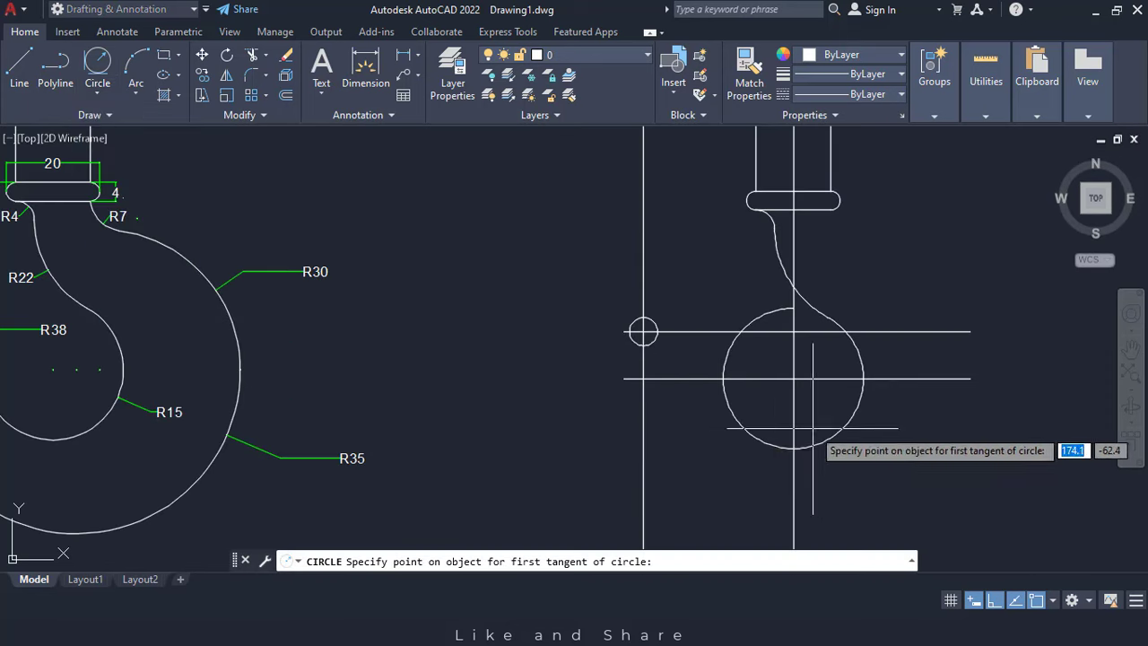
left_click(643, 331)
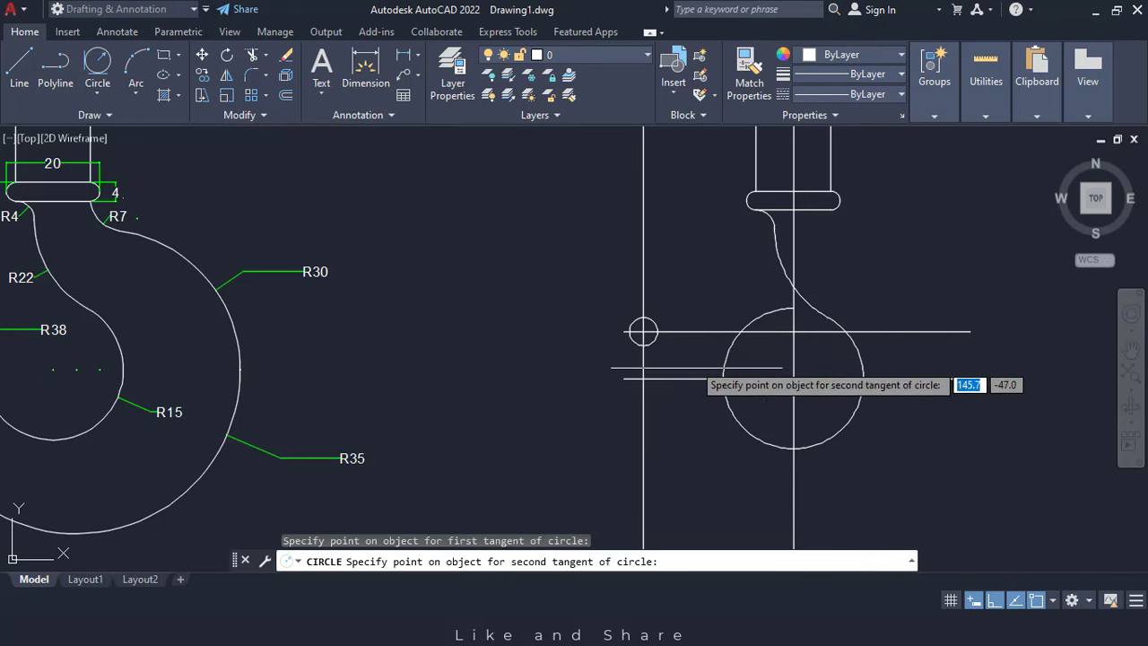
left_click(723, 387)
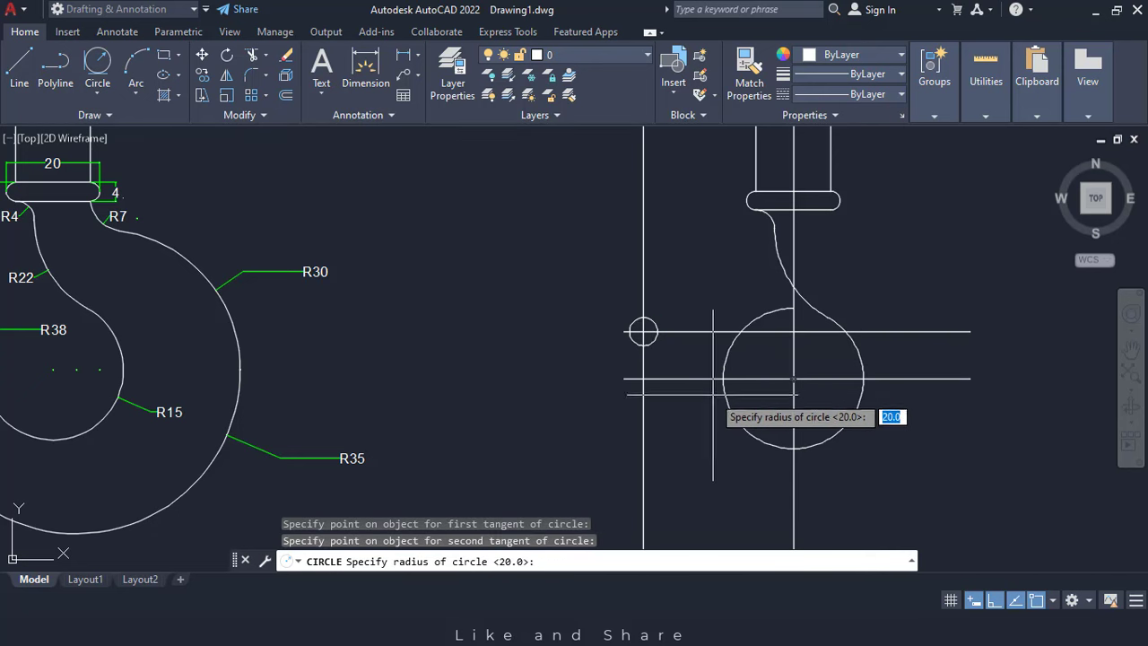
key("Return")
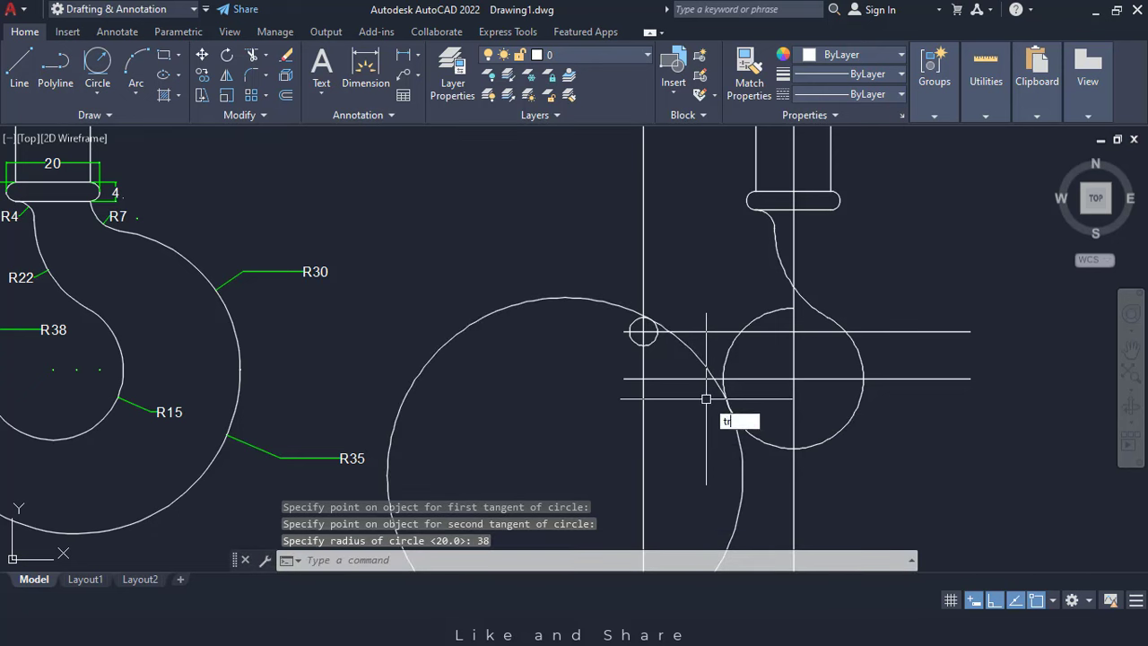
- Trim the radius-38 circle down to the arc joining the tip circle to the radius-15 circle
key("Return")
left_click(623, 312)
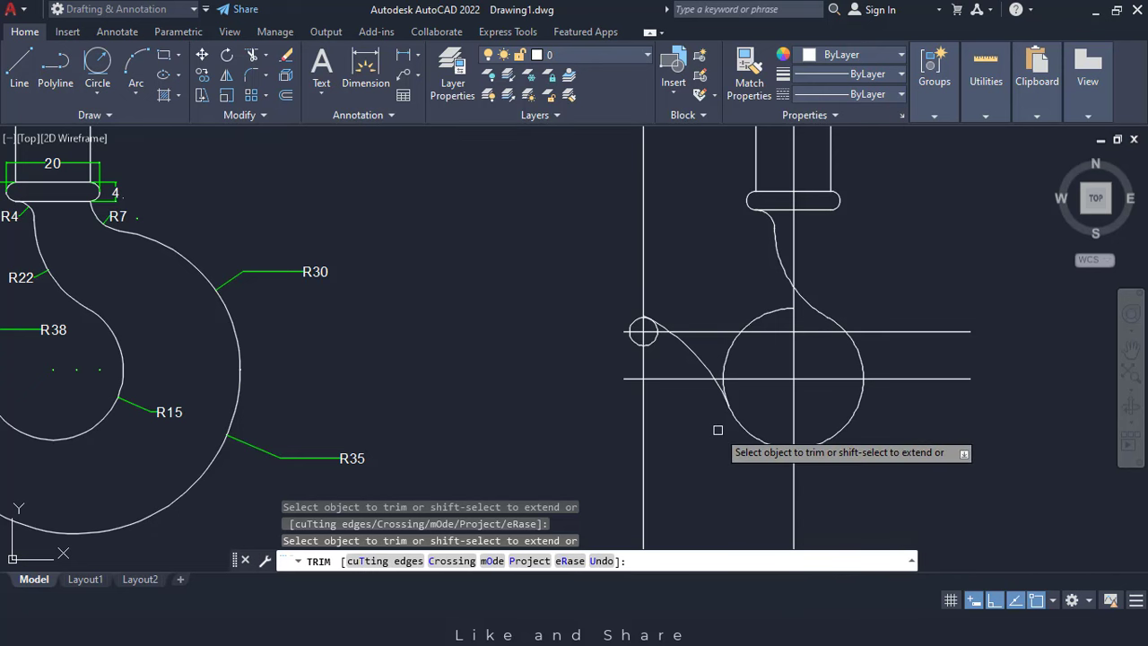
key("Escape")
key("Escape")
key("Escape")
- Offset the hook's vertical centre line 5 units to the right, and offset that copy another 5 units to the right
scroll(476, 330, "down", 2)
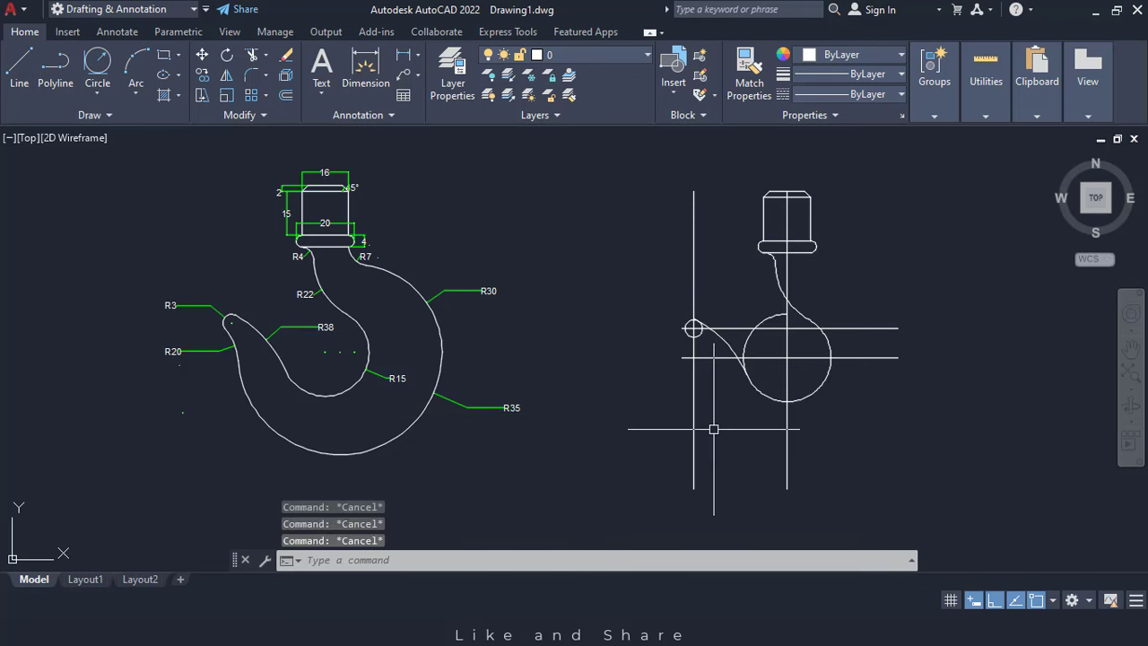
key("Return")
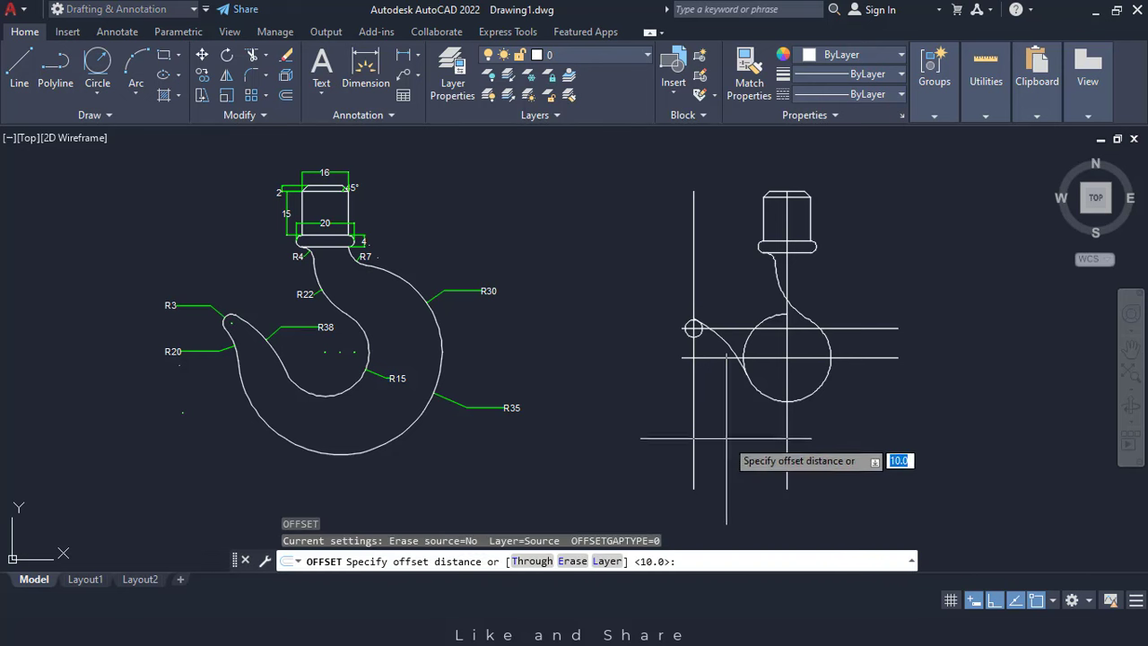
key("Return")
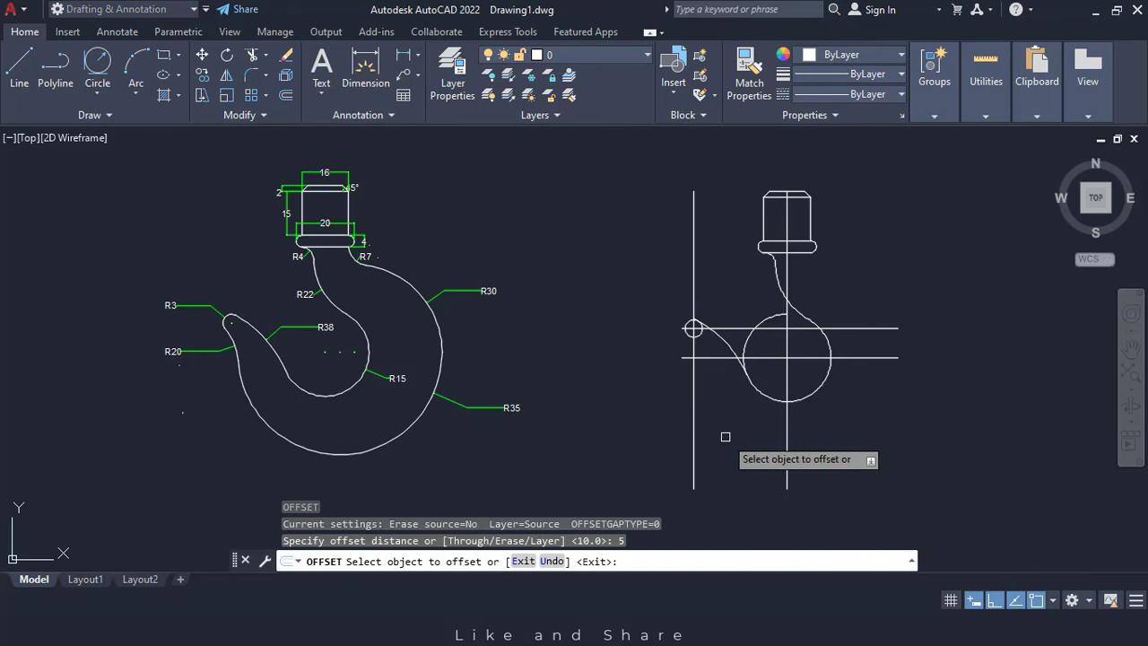
left_click(789, 425)
left_click(815, 423)
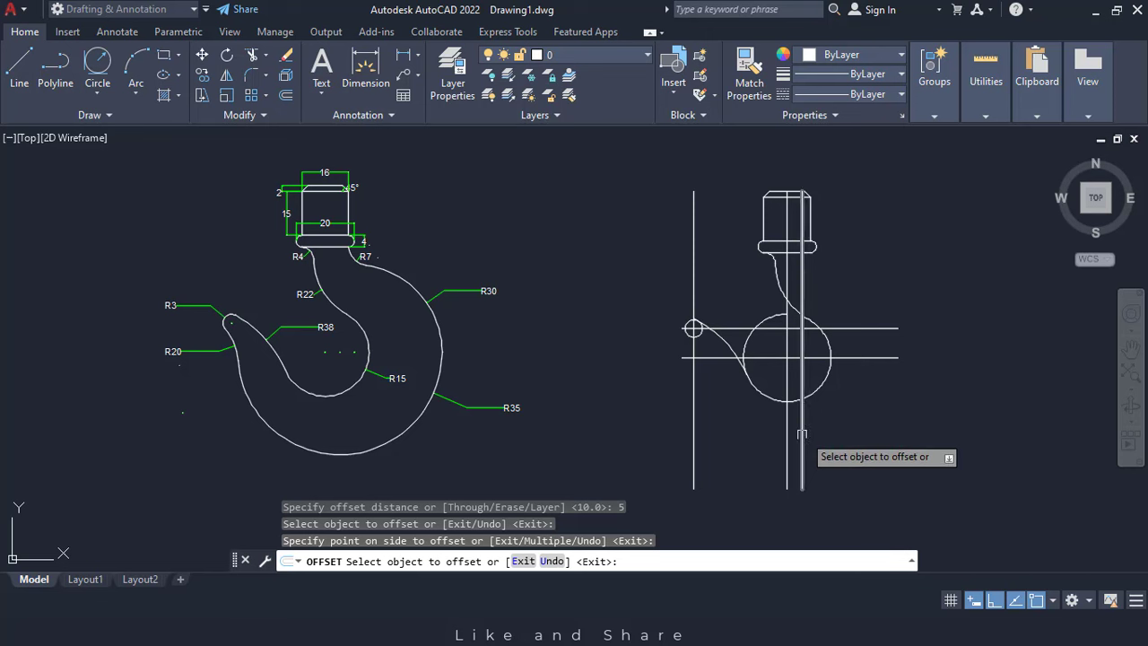
left_click(801, 434)
left_click(819, 432)
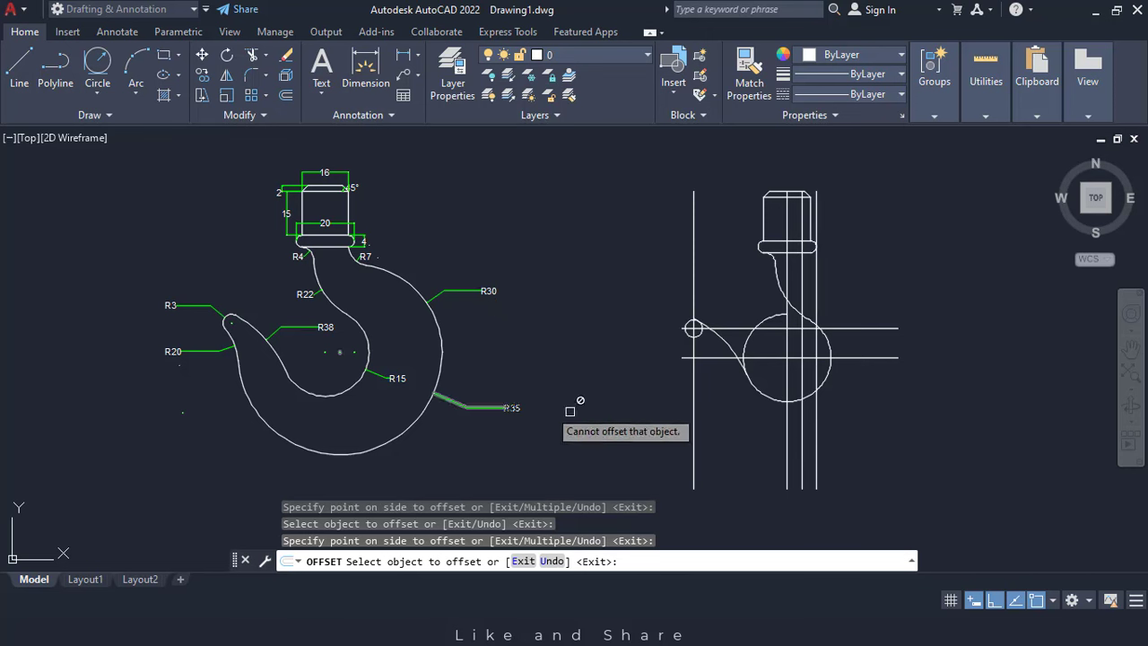
key("Escape")
key("Escape")
key("Escape")
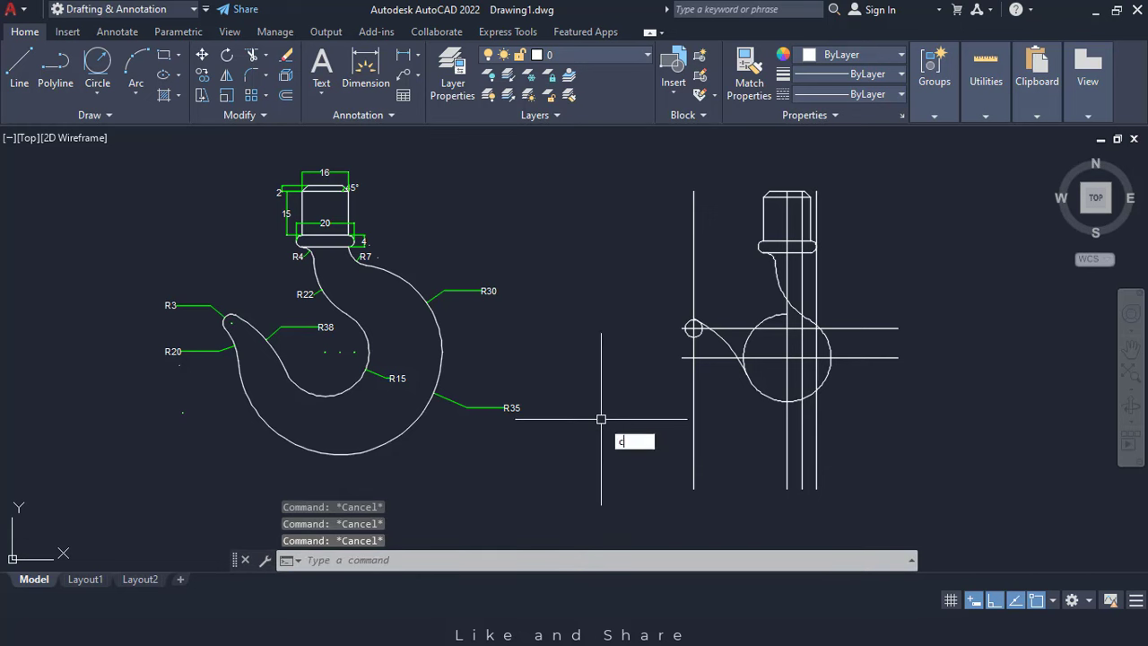
- Draw a circle of radius 35 centred where the first 5-unit offset line crosses the horizontal line through the radius-15 circle's centre
key("Return")
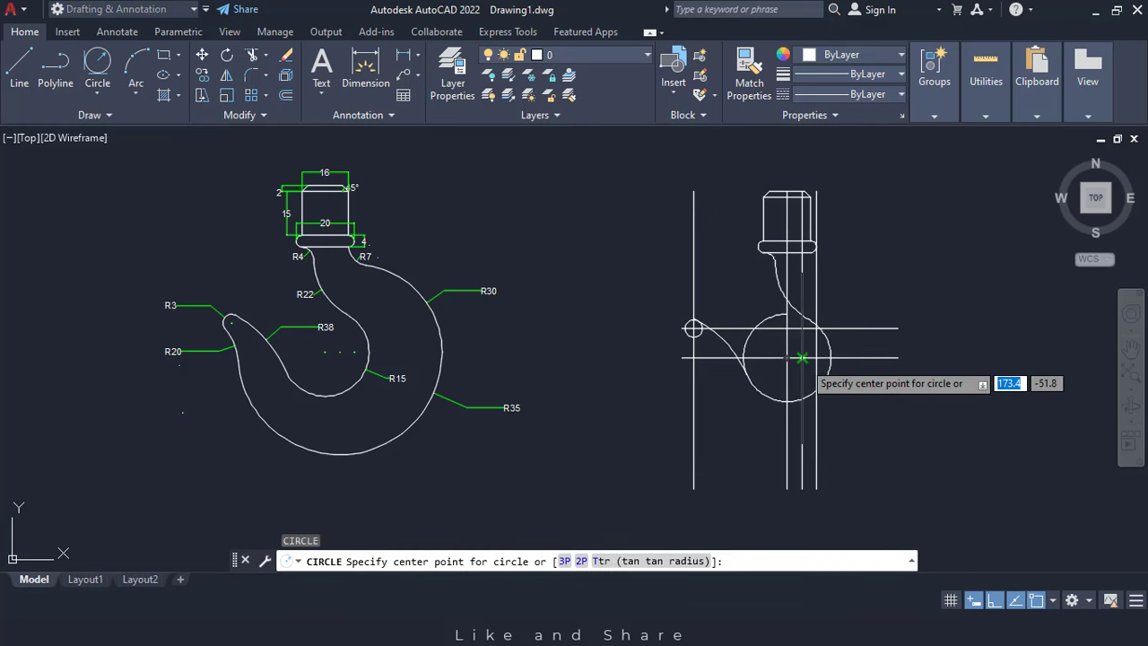
left_click(801, 358)
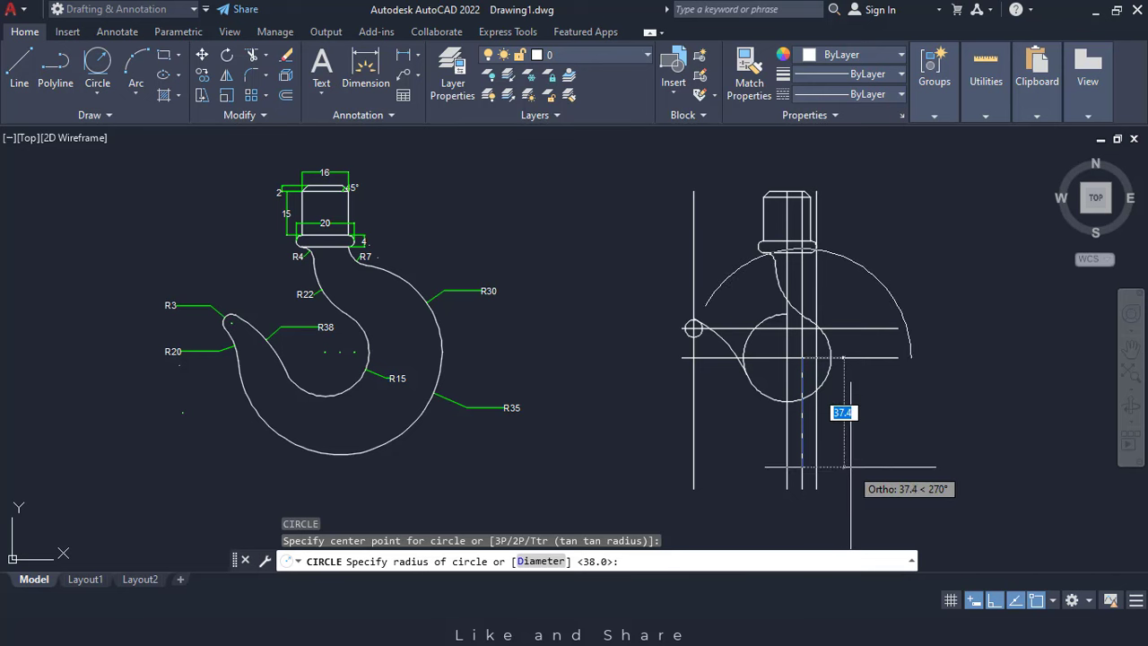
type("35")
key("Return")
key("Escape")
key("Escape")
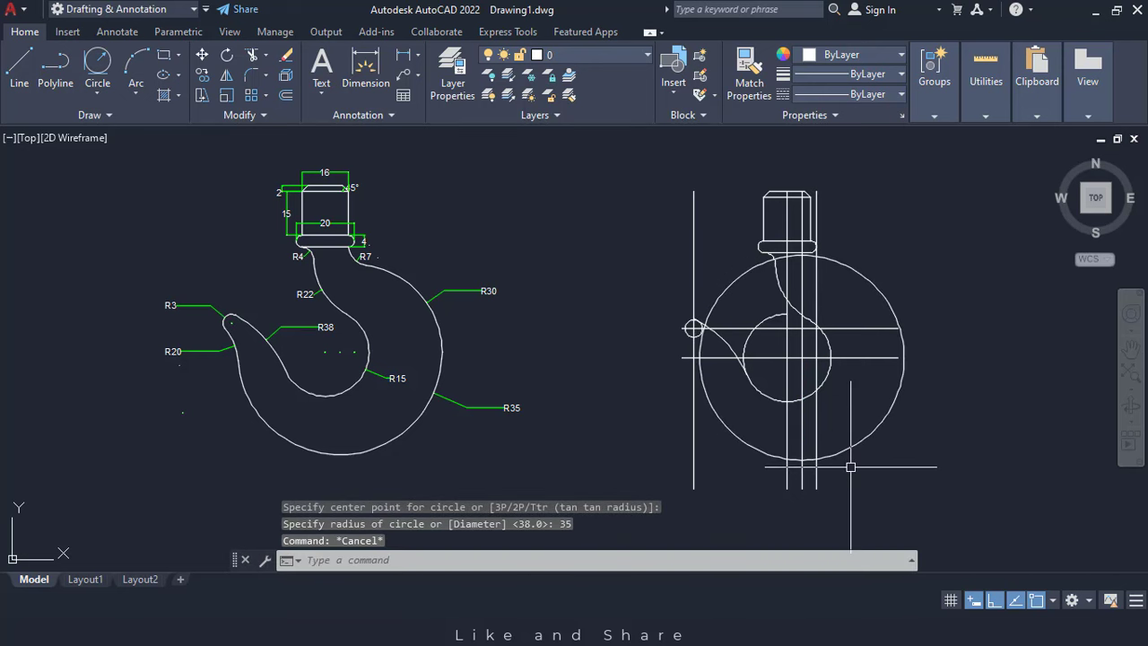
- Draw a radius-20 circle tangent to the lower left of the tip circle and the left side of the radius-35 circle
scroll(692, 327, "up", 2)
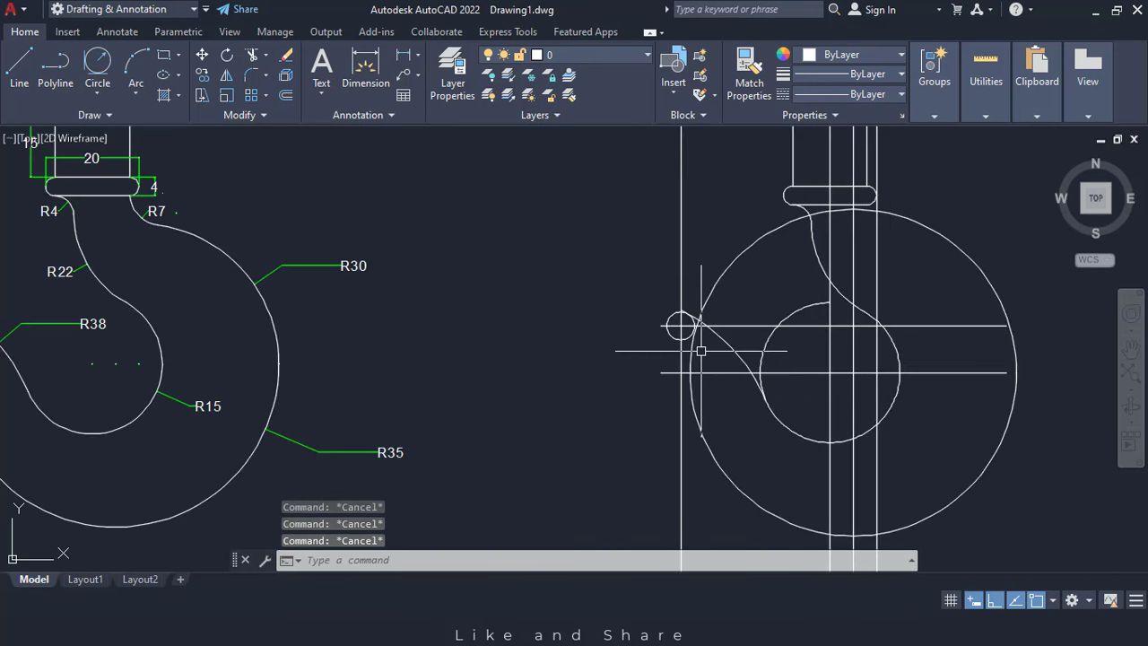
scroll(700, 355, "up", 1)
scroll(689, 350, "up", 1)
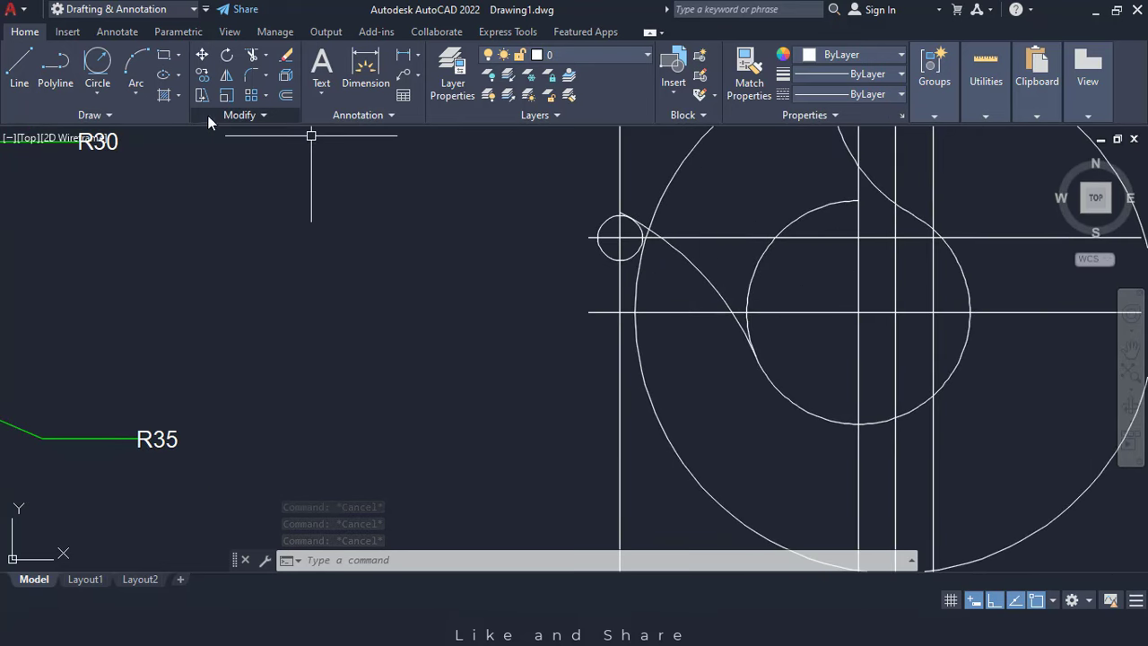
left_click(96, 93)
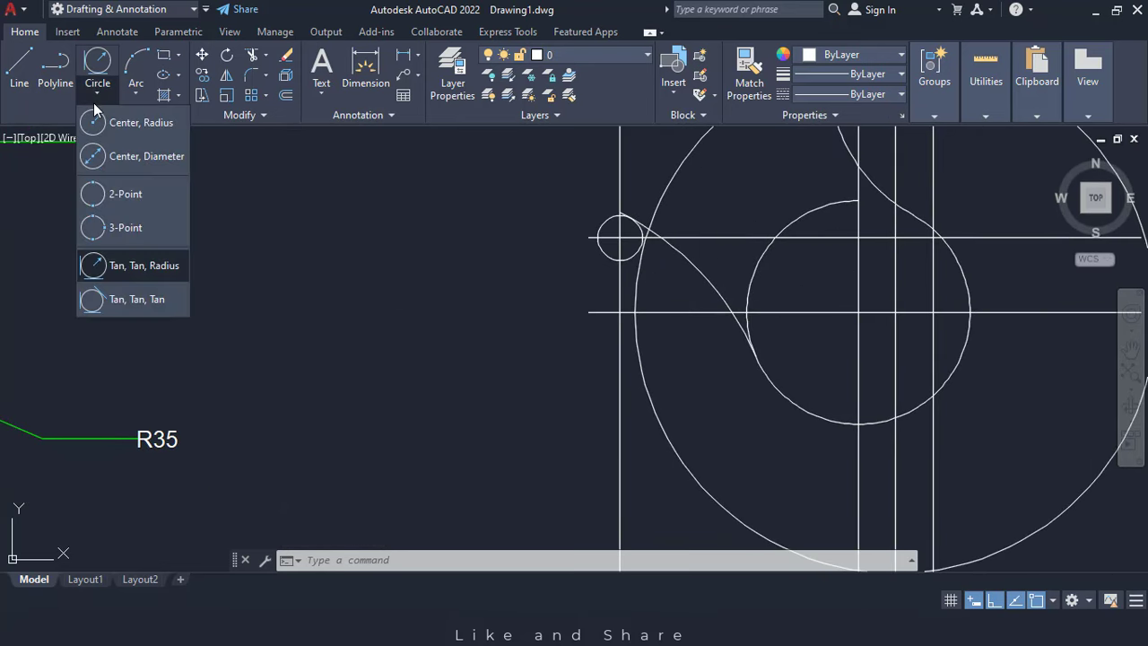
left_click(147, 265)
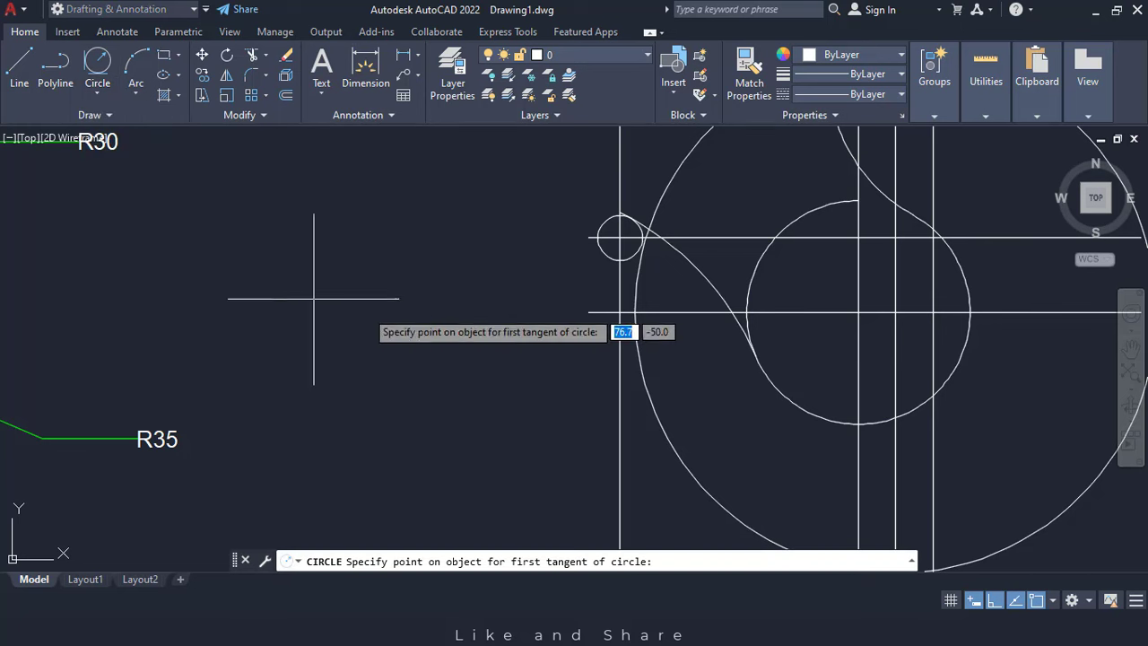
left_click(603, 252)
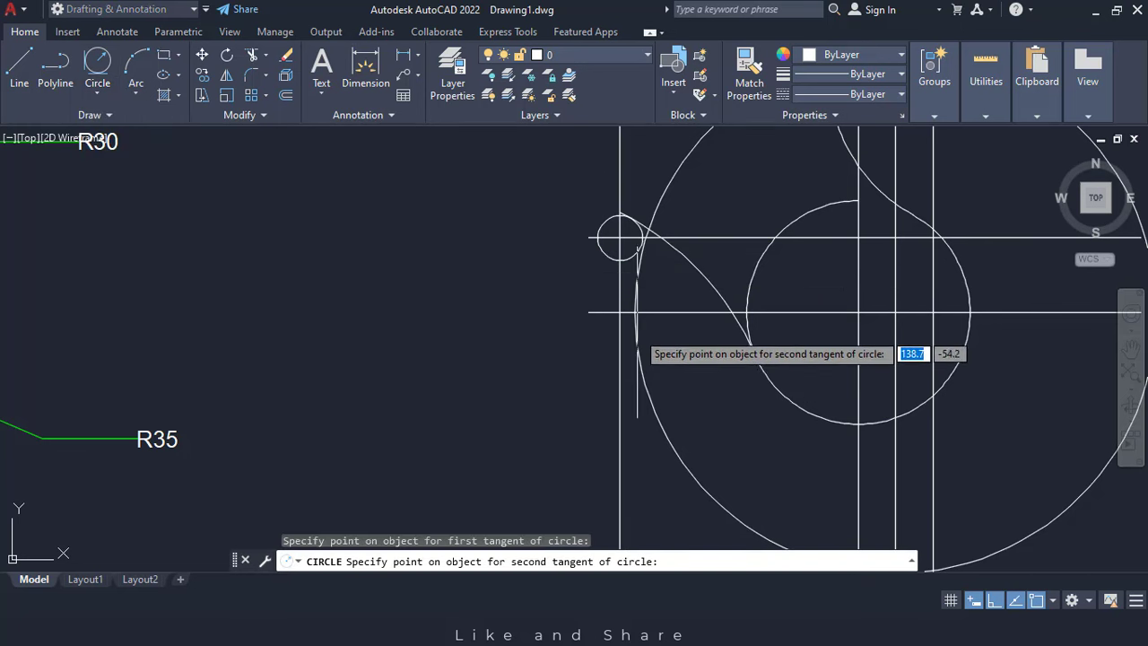
left_click(637, 347)
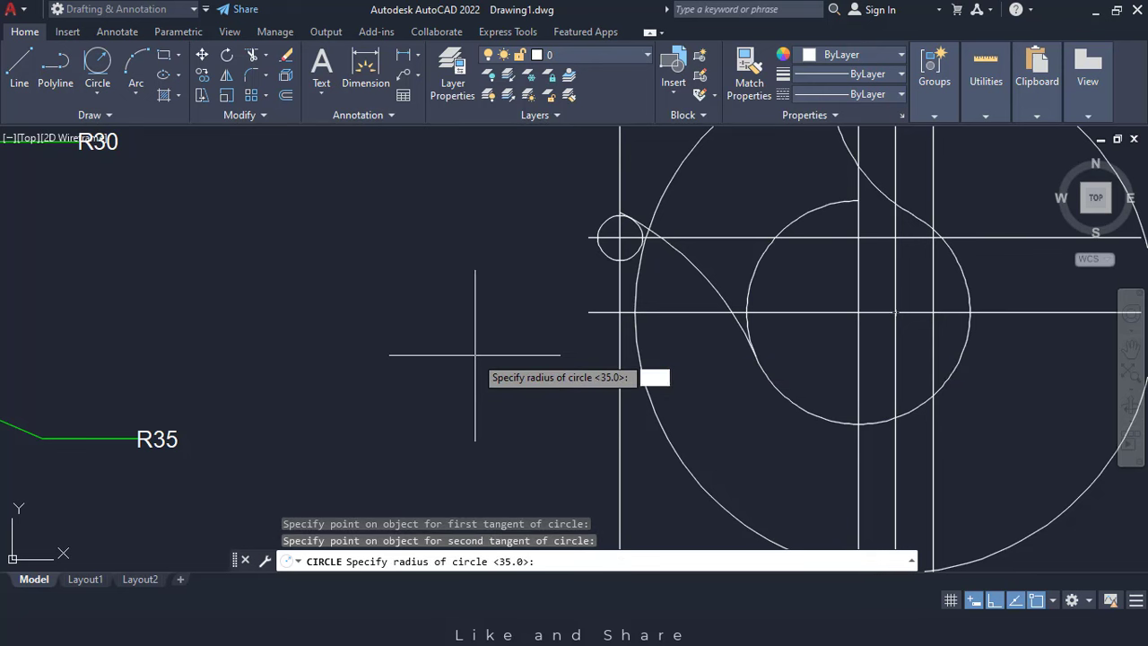
type("20")
key("Return")
key("Escape")
key("Escape")
key("Escape")
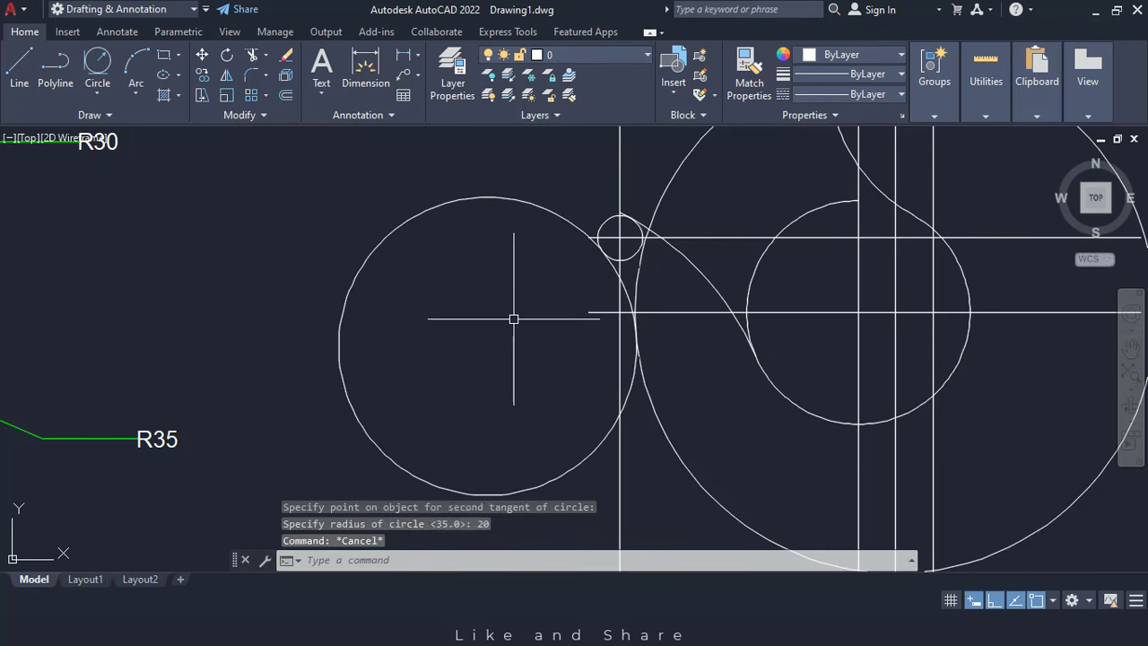
- Trim the radius-20 circle to the arc between the tip and radius-35 circles, and cut the construction line stubs left of the hook
type("tr")
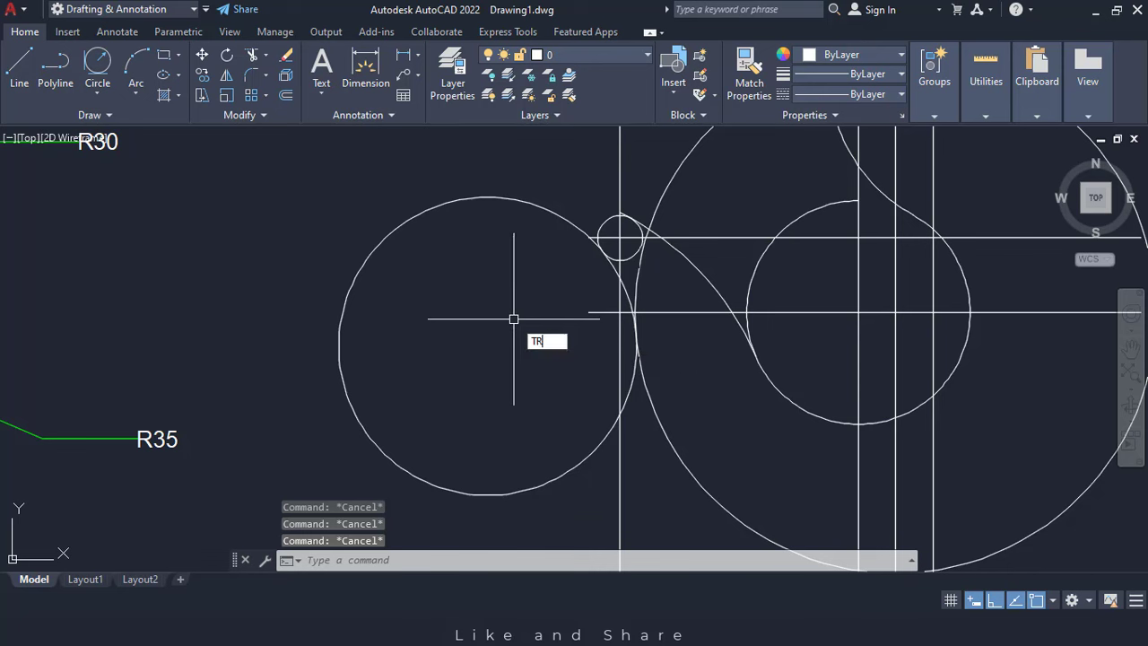
key("Return")
left_click(562, 215)
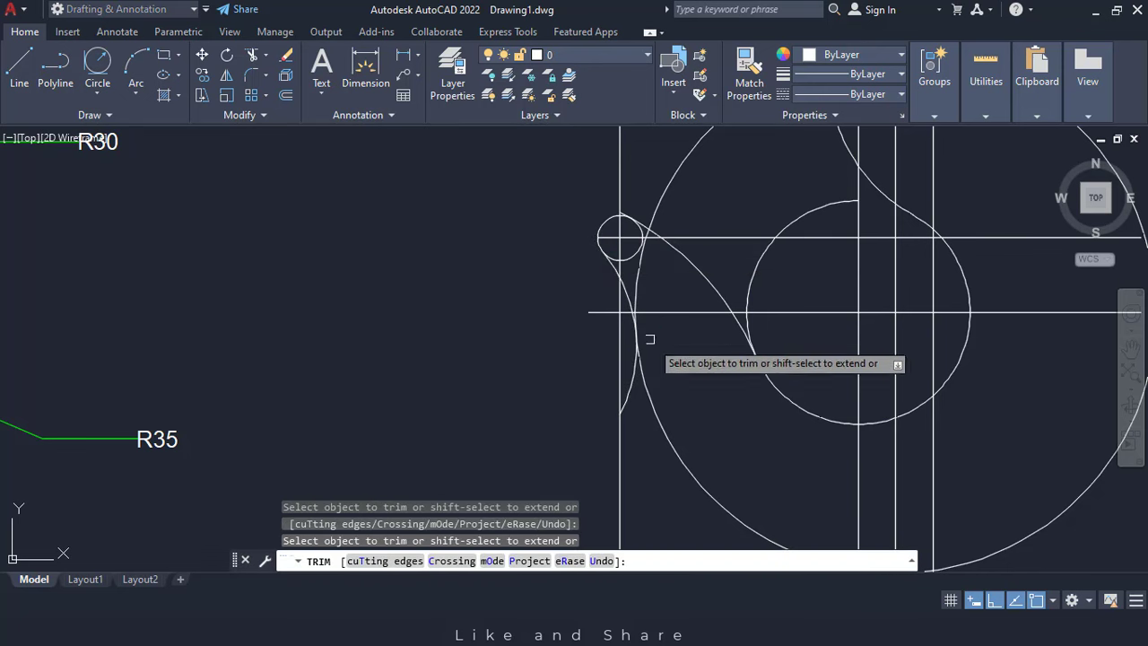
left_click(625, 396)
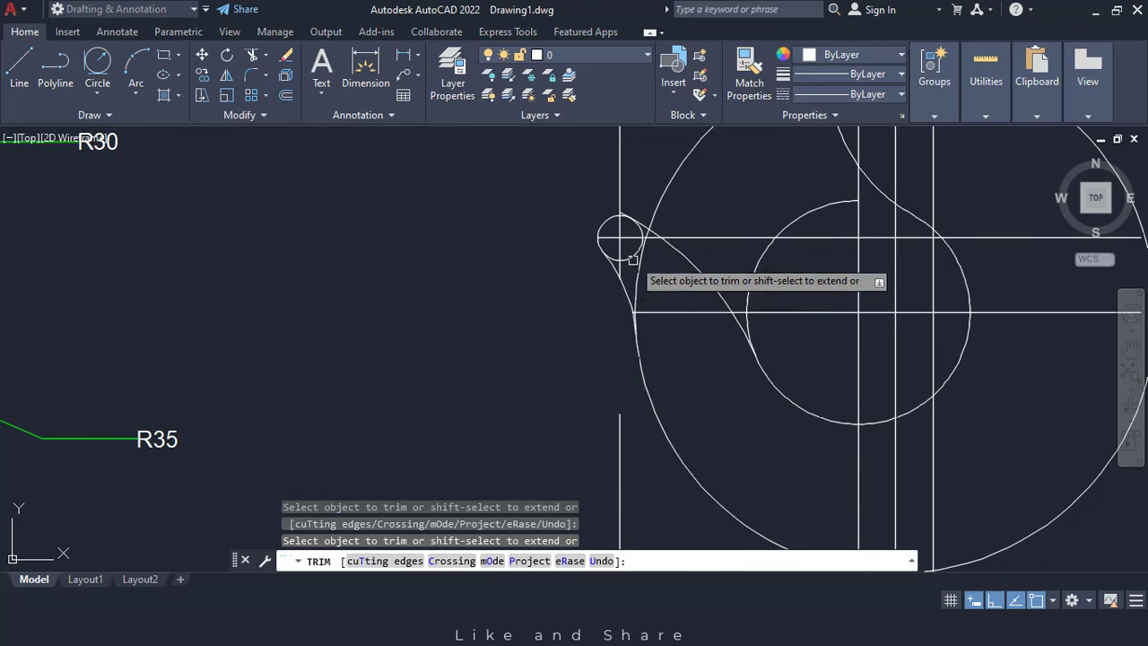
- Trim away the vertical and horizontal construction line pieces inside the radius-3 tip circle and just above and below it
scroll(623, 245, "up", 2)
scroll(620, 189, "up", 3)
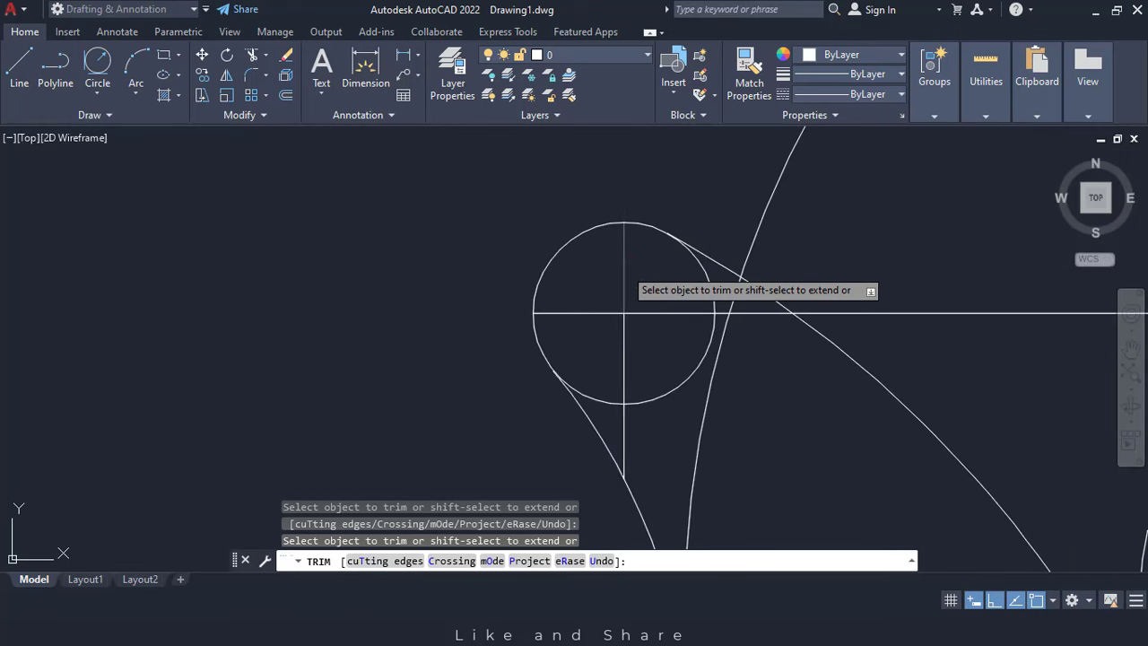
left_click(631, 330)
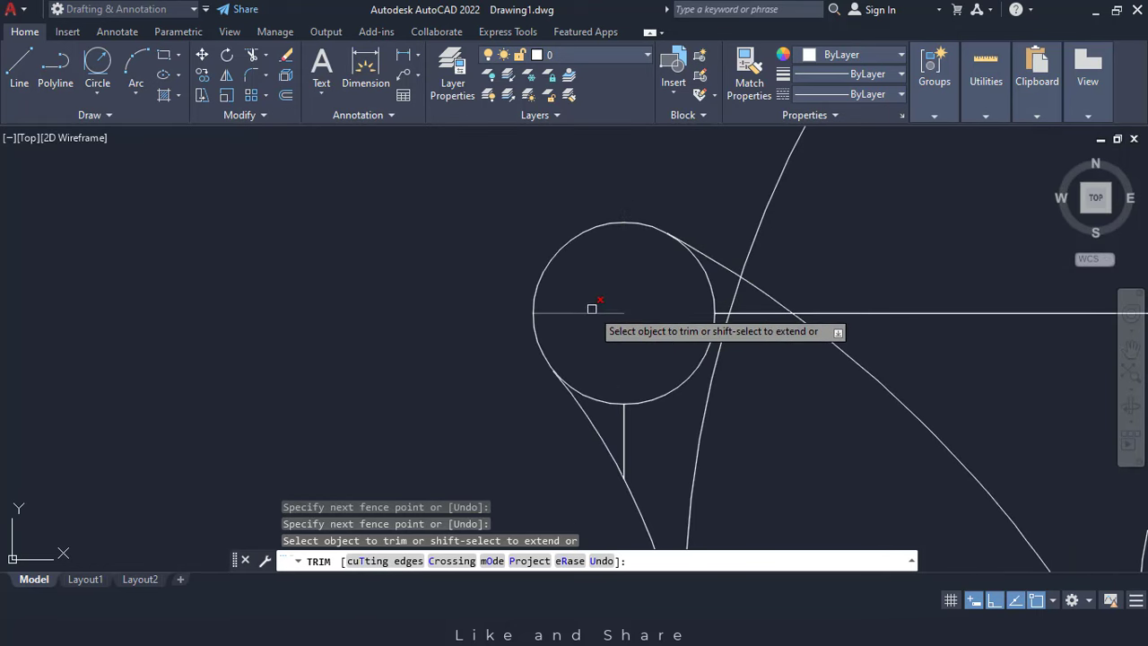
left_click(592, 313)
left_click(626, 431)
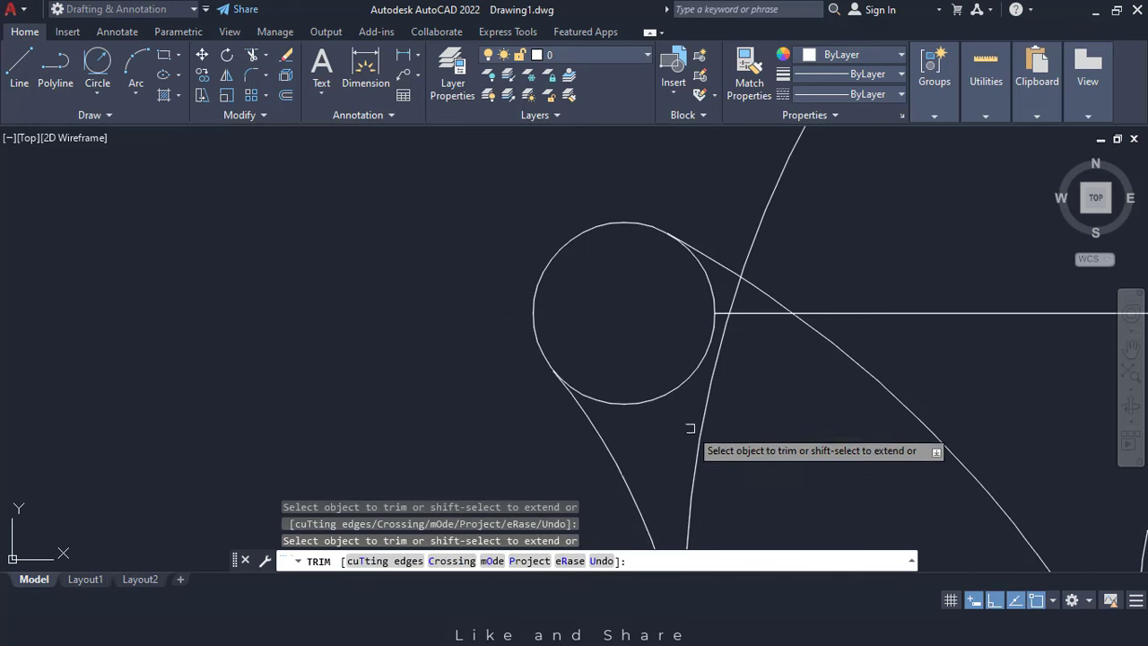
- Trim the tip circle's inner arc and the radius-35 circle and horizontal line pieces lying inside the hook tip
scroll(690, 428, "down", 3)
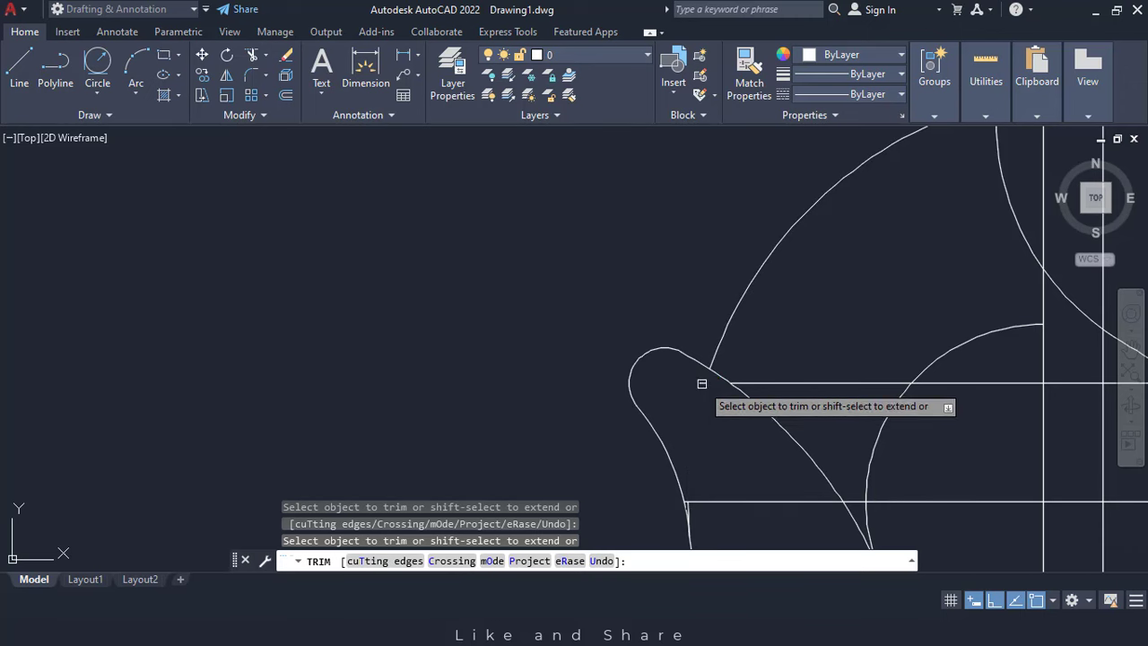
scroll(704, 406, "down", 1)
scroll(704, 405, "down", 1)
middle_click_drag(712, 430, 664, 386)
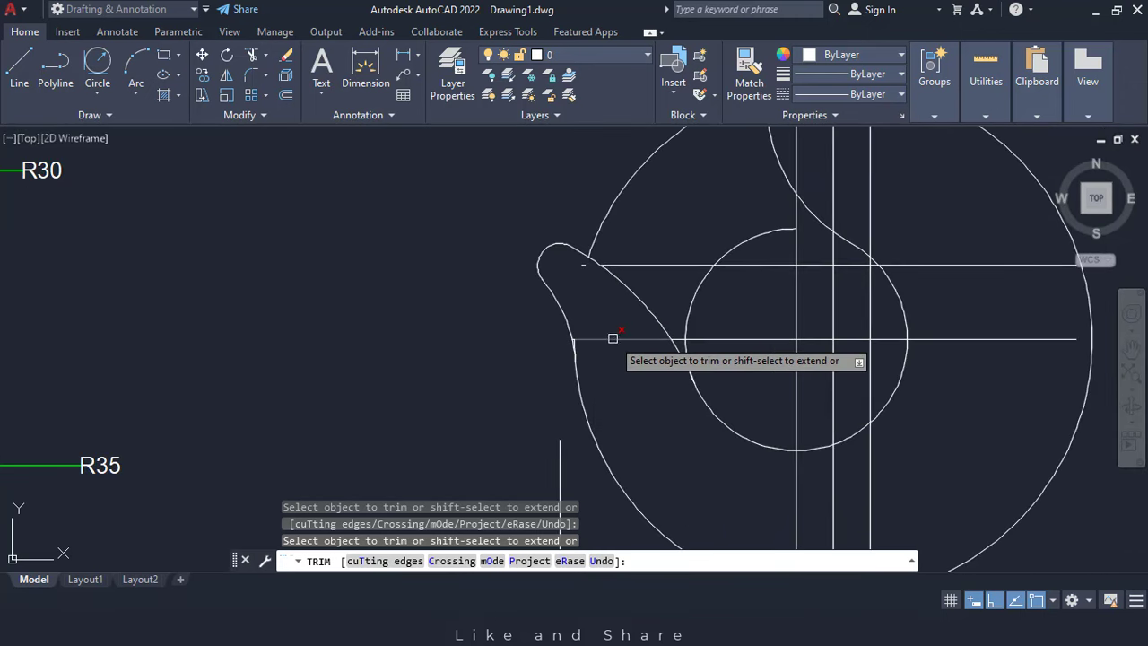
scroll(569, 343, "up", 3)
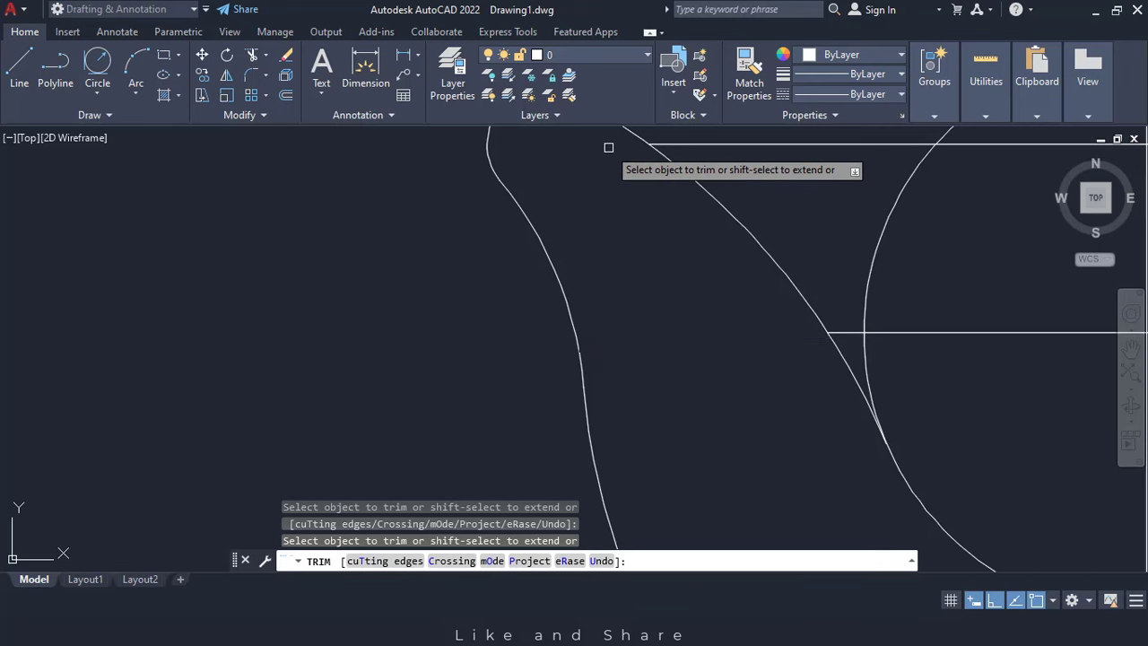
- Trim away the leftover vertical construction line at the lower left of the hook and end the trimming
scroll(624, 217, "down", 3)
middle_click_drag(712, 384, 558, 432)
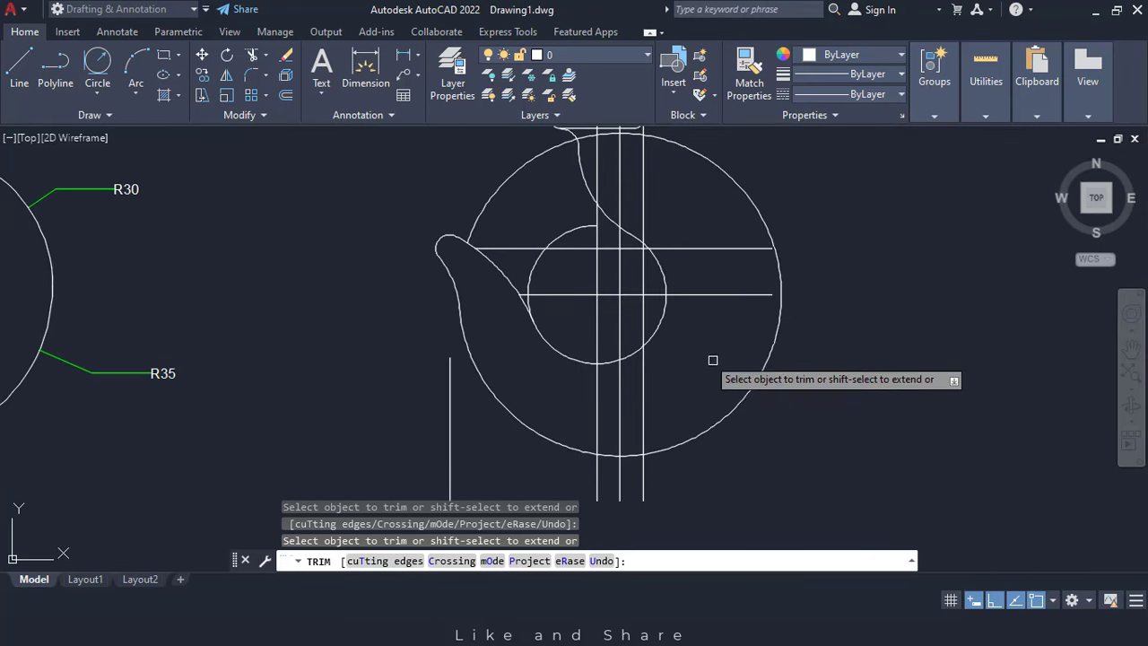
scroll(811, 372, "down", 2)
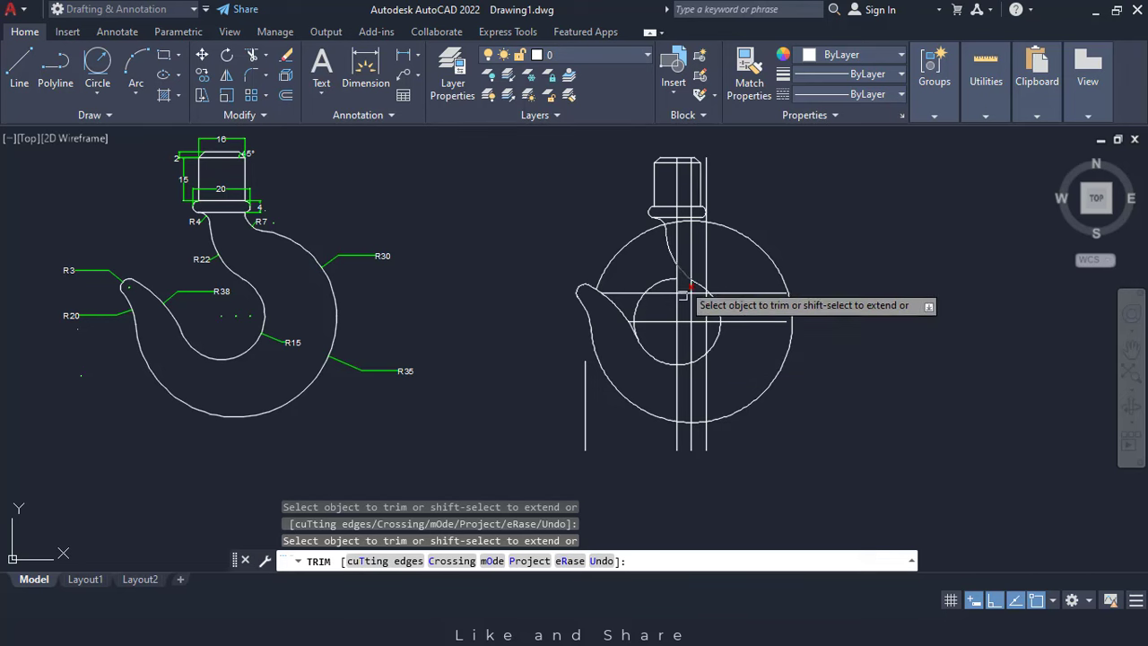
left_click(585, 410)
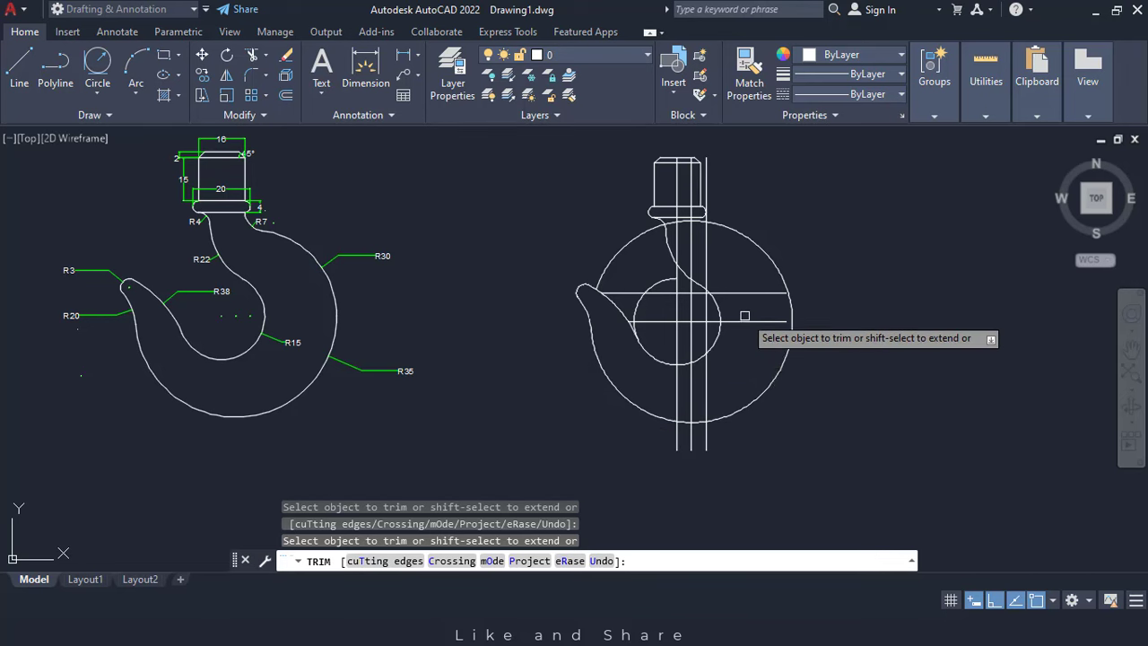
scroll(744, 316, "up", 2)
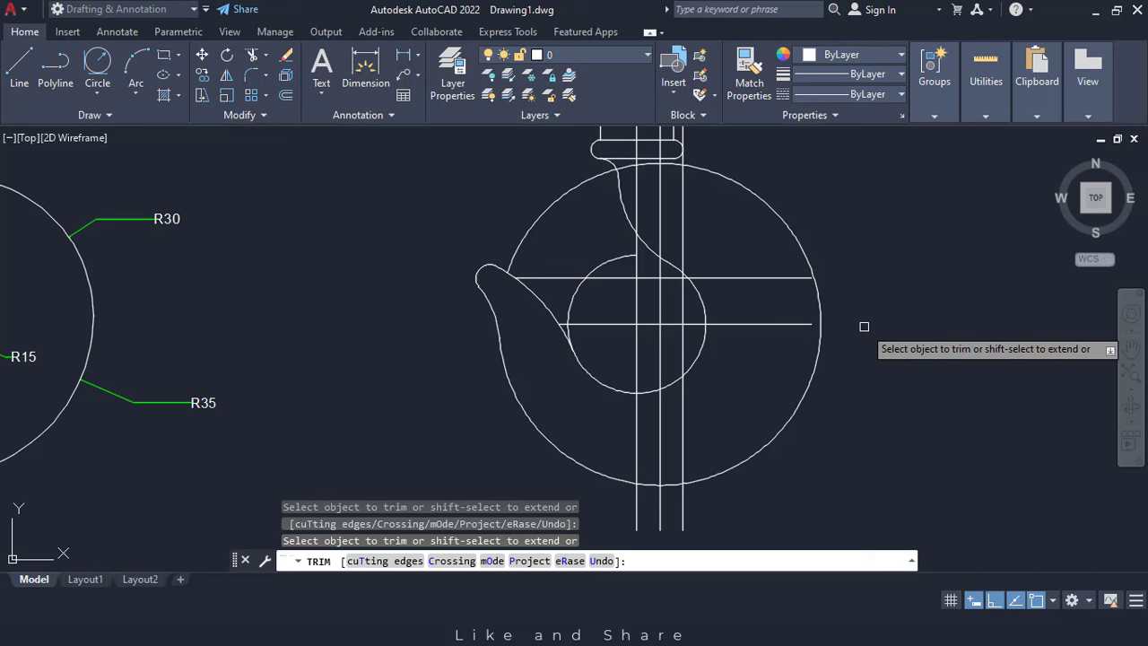
key("Escape")
key("Escape")
key("Escape")
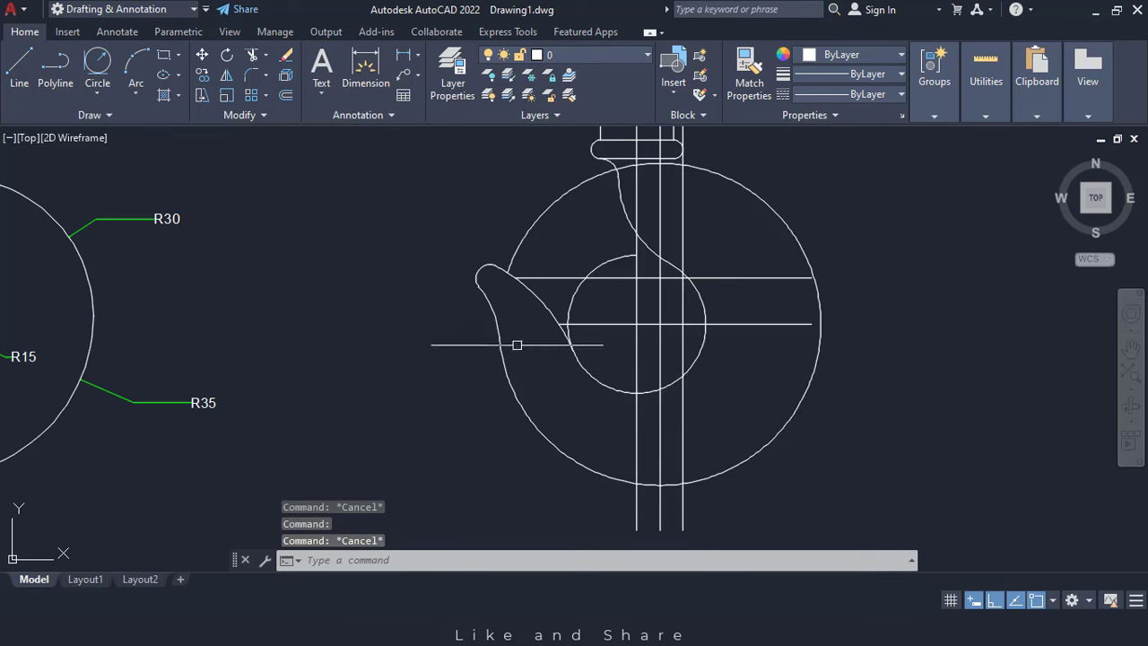
key("Escape")
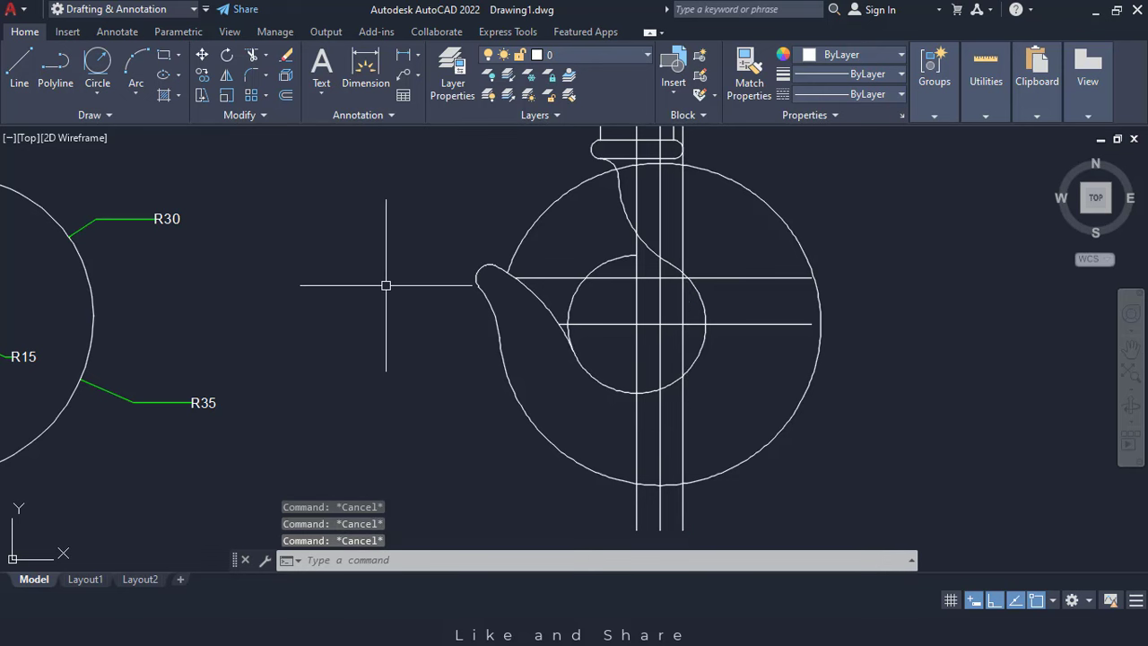
- Draw a radius-30 circle centred where the rightmost vertical construction line crosses the lower horizontal line
type("c")
key("Return")
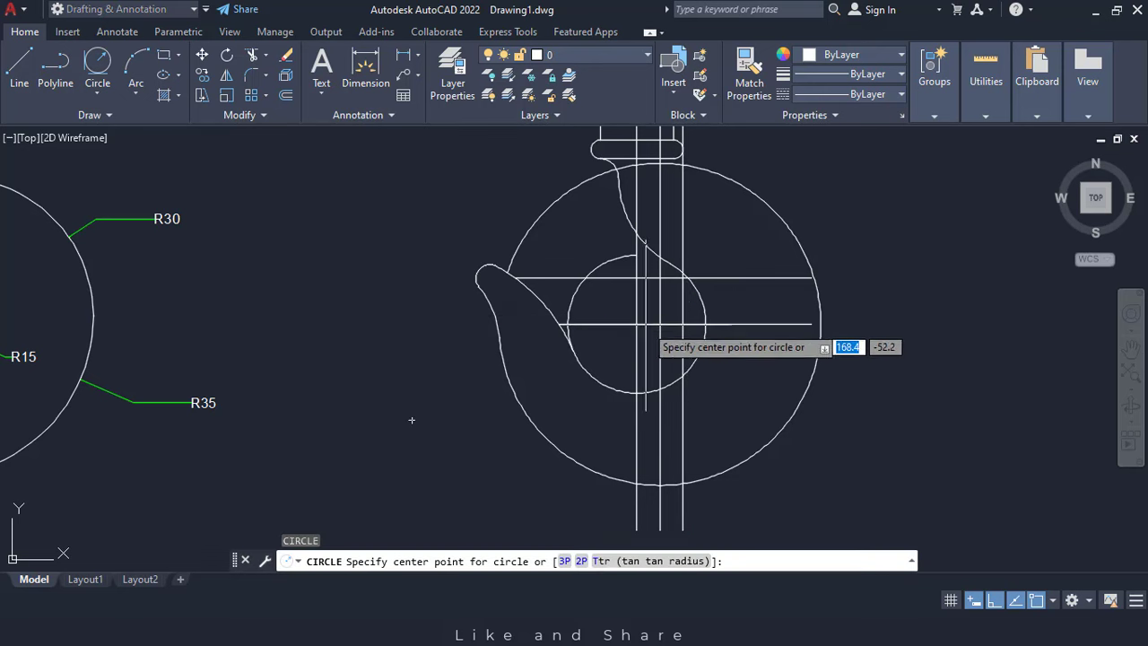
left_click(683, 323)
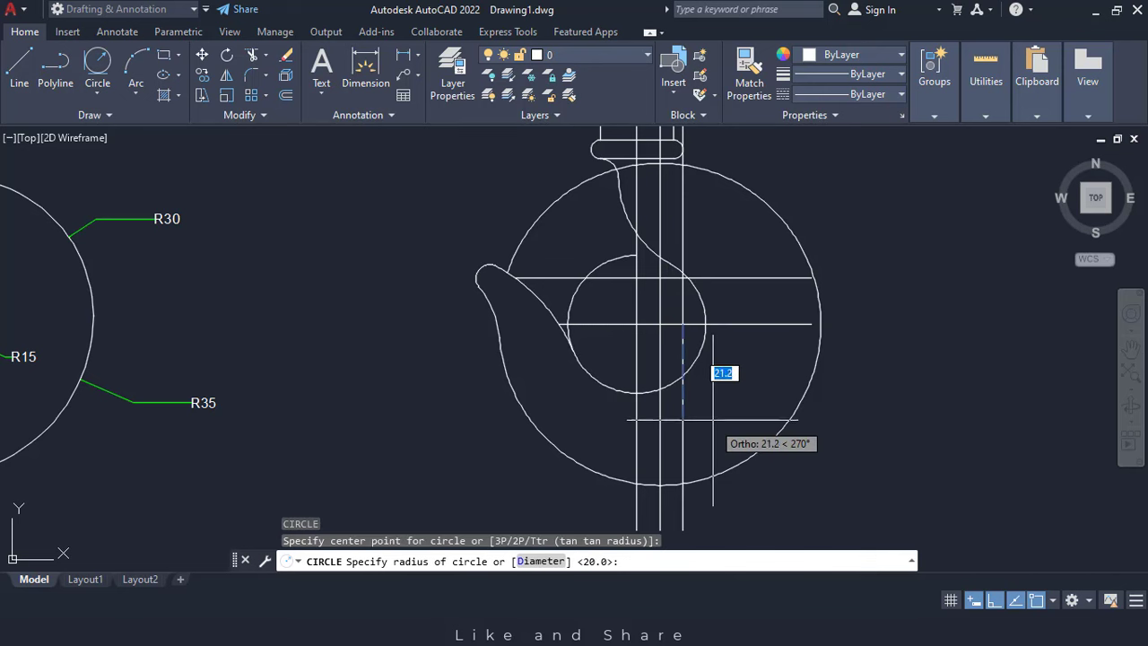
key("Return")
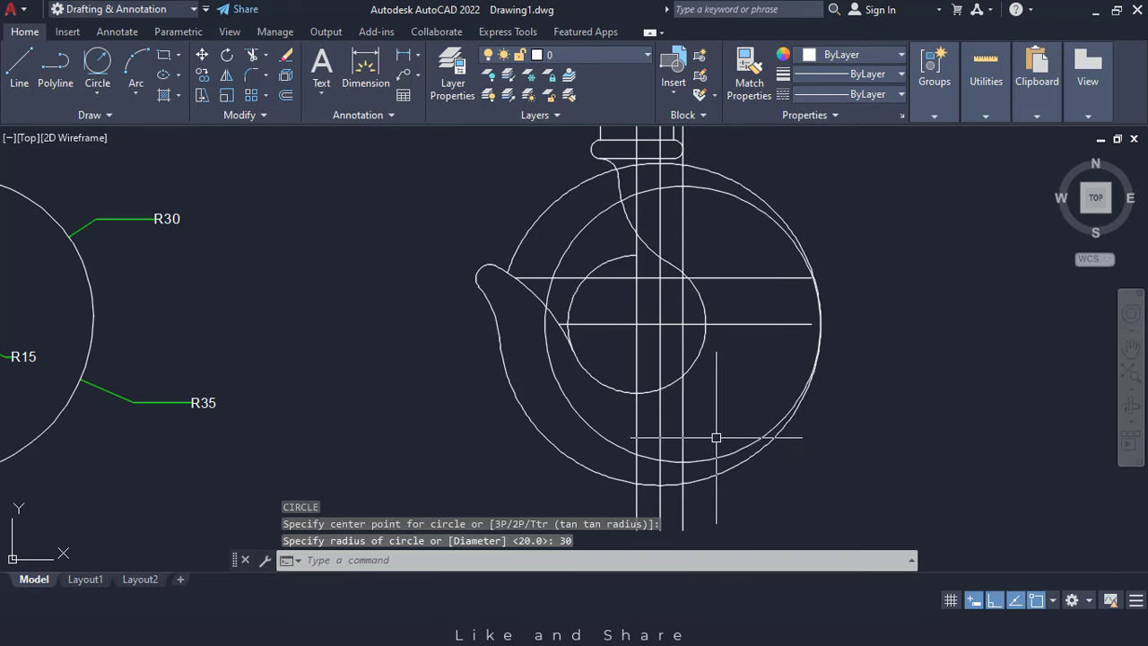
key("Escape")
key("Escape")
key("Escape")
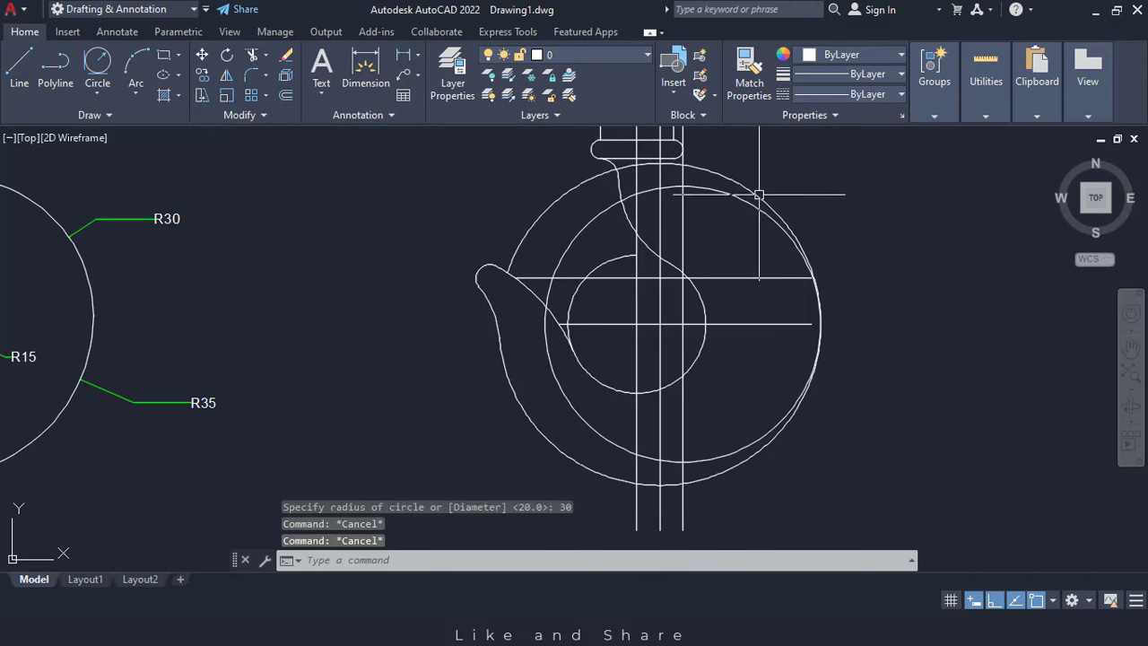
- Trim the radius-35 circle's upper-right arc back to the middle vertical line, and cut the rightmost vertical line above the radius-30 circle
middle_click_drag(773, 164, 736, 237)
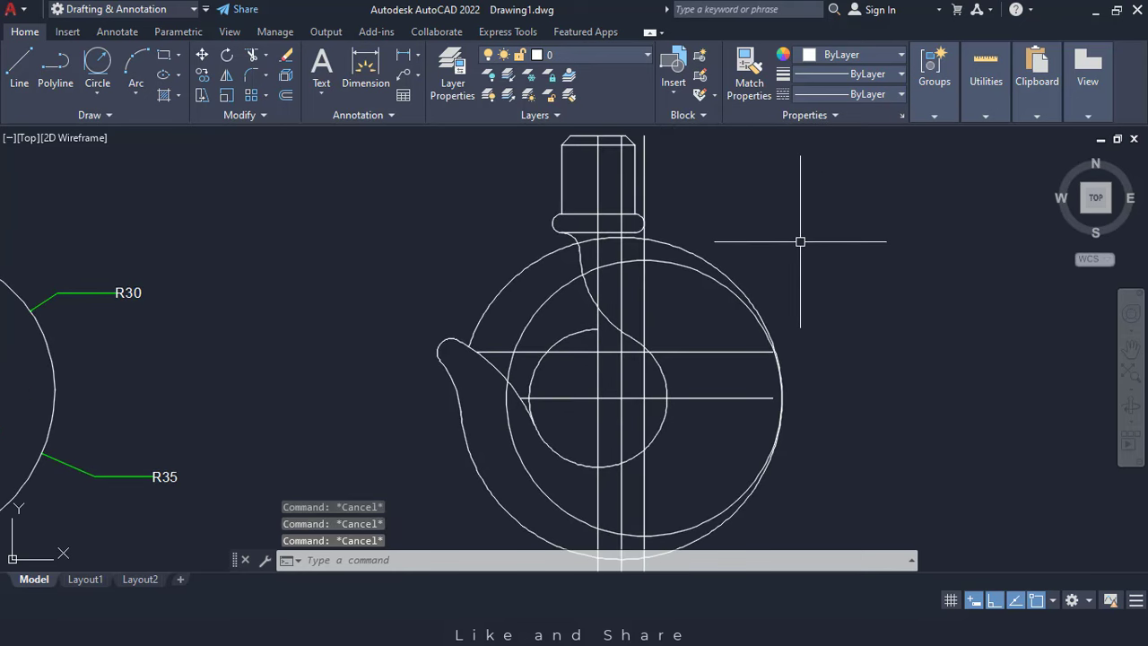
key("Return")
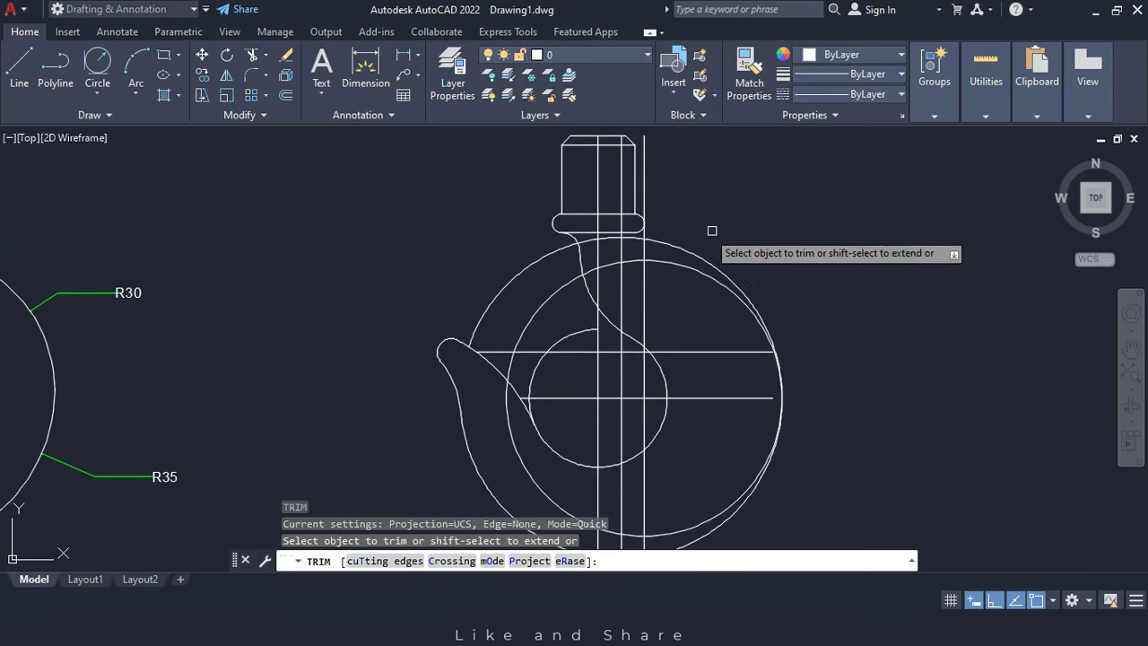
left_click(671, 244)
scroll(671, 247, "up", 4)
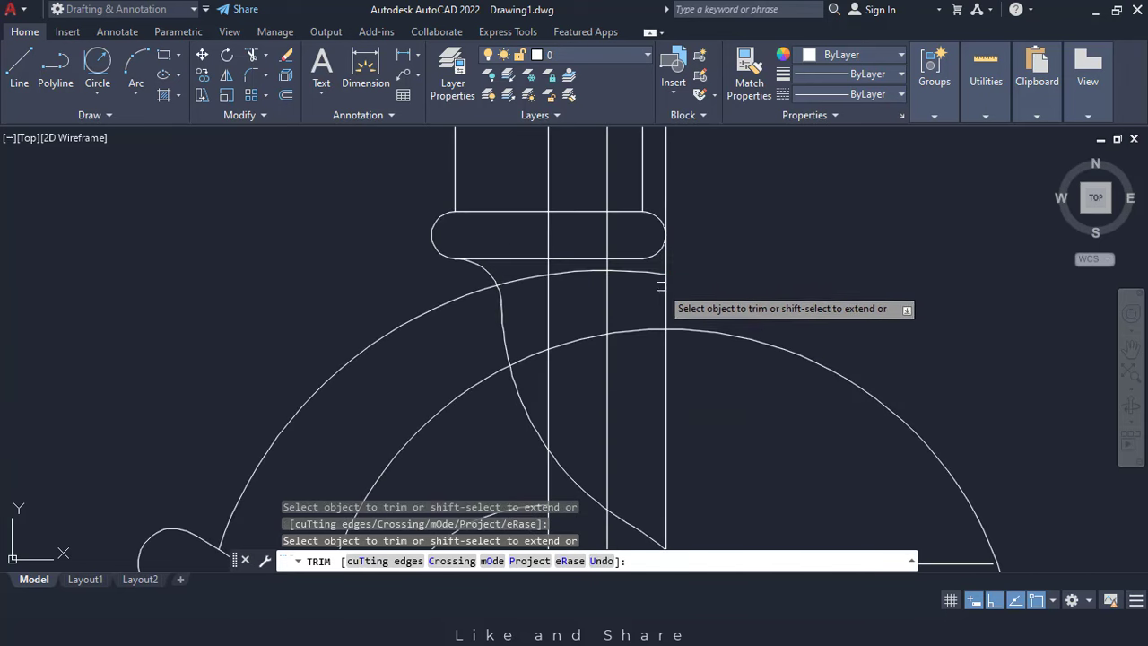
left_click(665, 300)
left_click(655, 271)
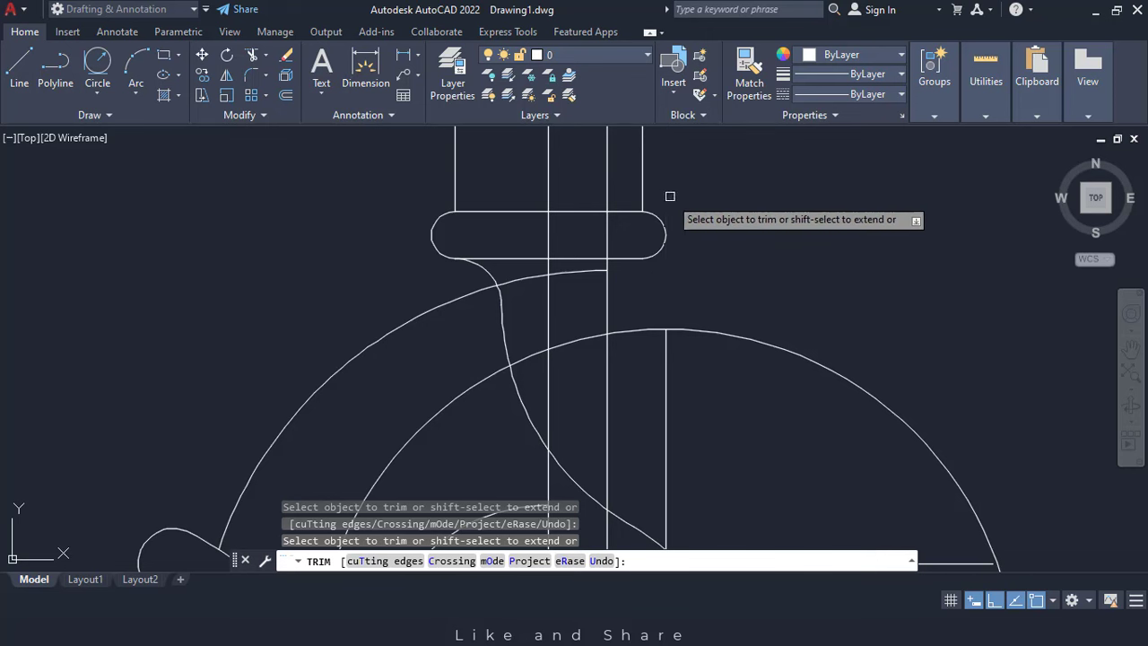
key("Escape")
key("Escape")
key("Escape")
key("Escape")
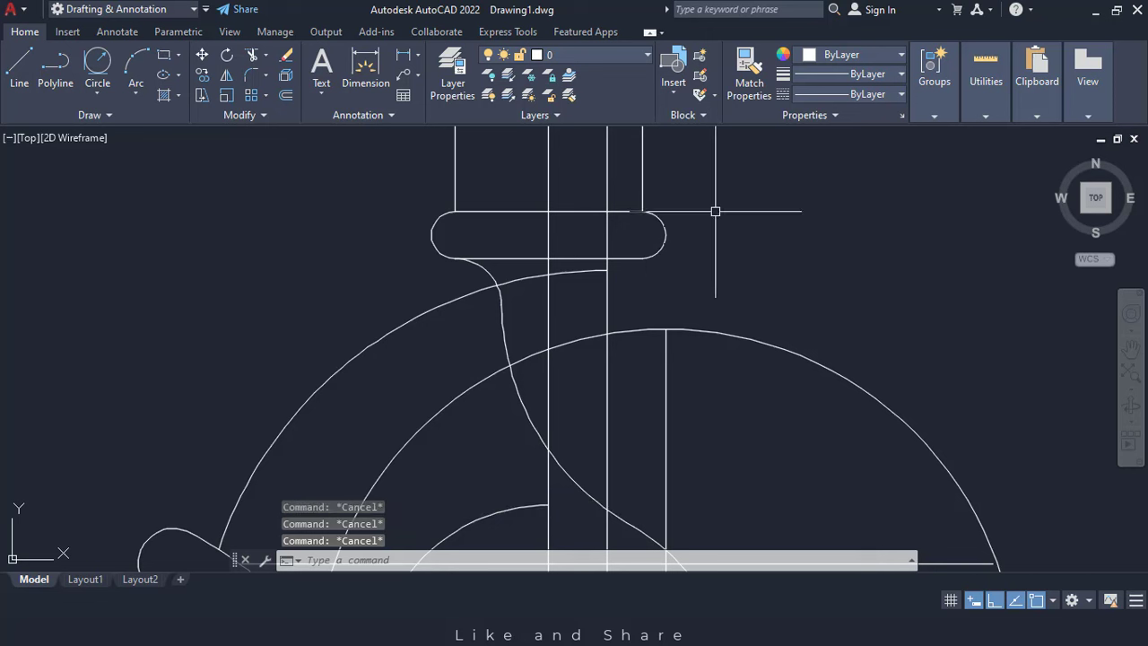
- Extend the shank's right edge through the collar down to the radius-30 circle
key("Return")
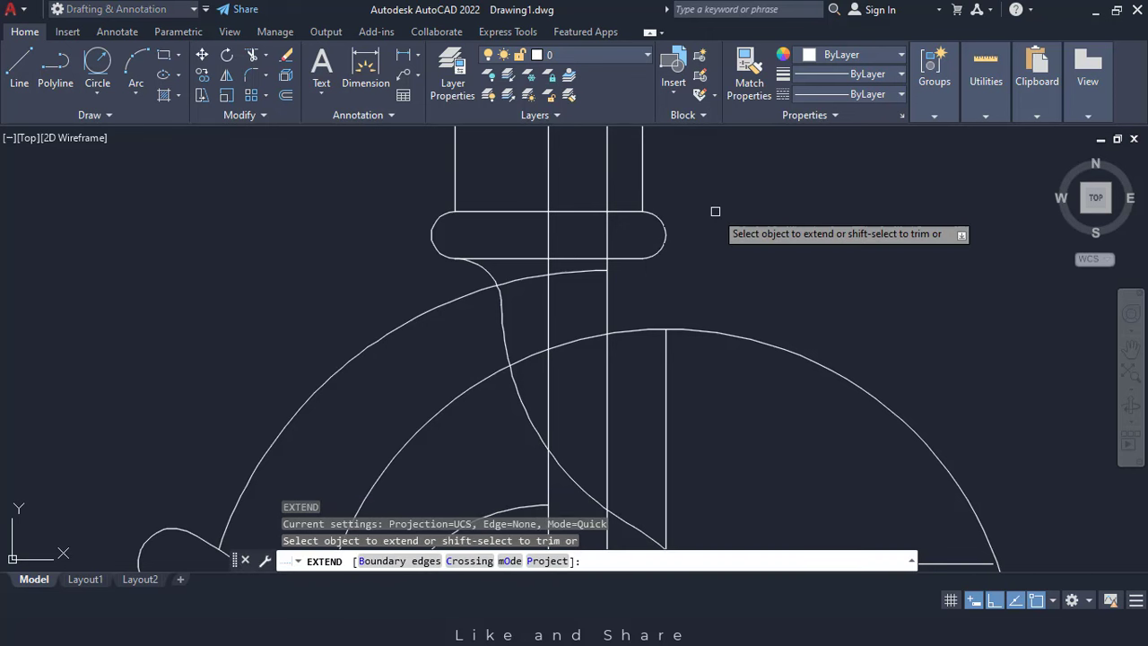
left_click(643, 189)
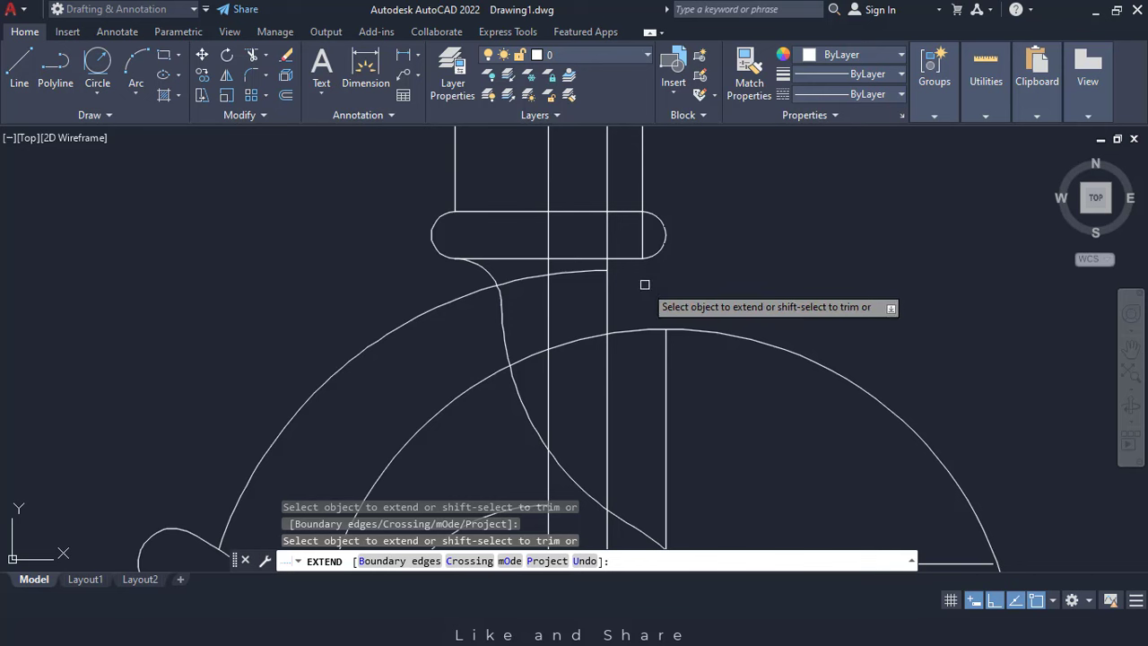
left_click(641, 246)
key("Escape")
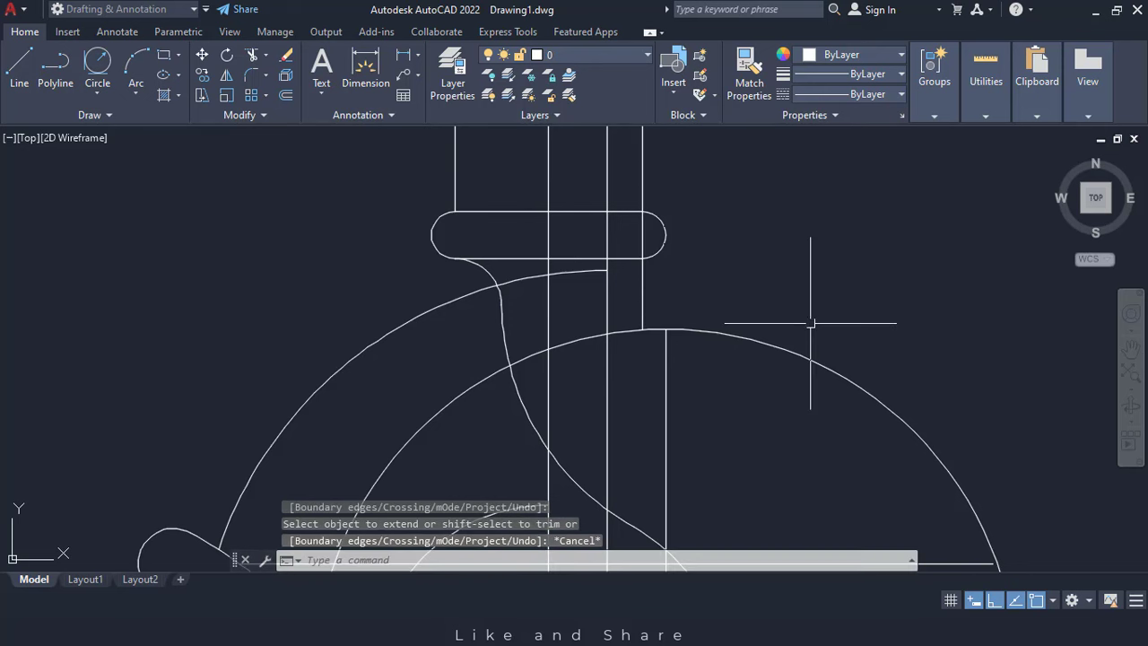
key("Escape")
key("Escape")
- Draw a radius-7 circle tangent to the extended right shank edge and the top of the radius-30 circle
scroll(361, 355, "down", 4)
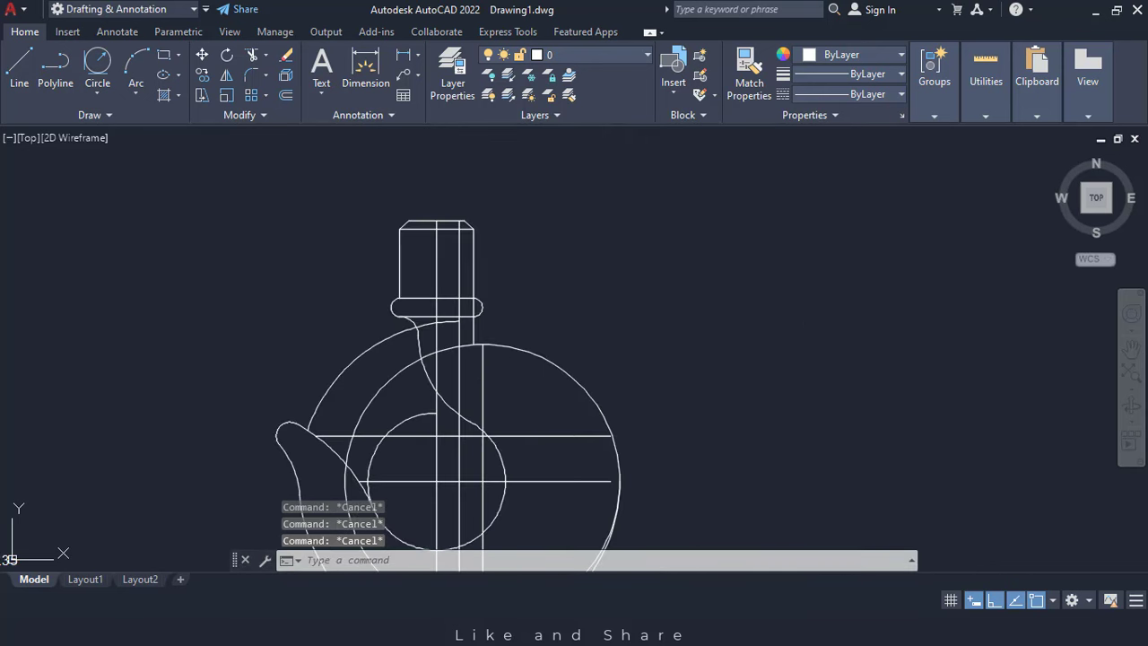
middle_click_drag(223, 315, 630, 316)
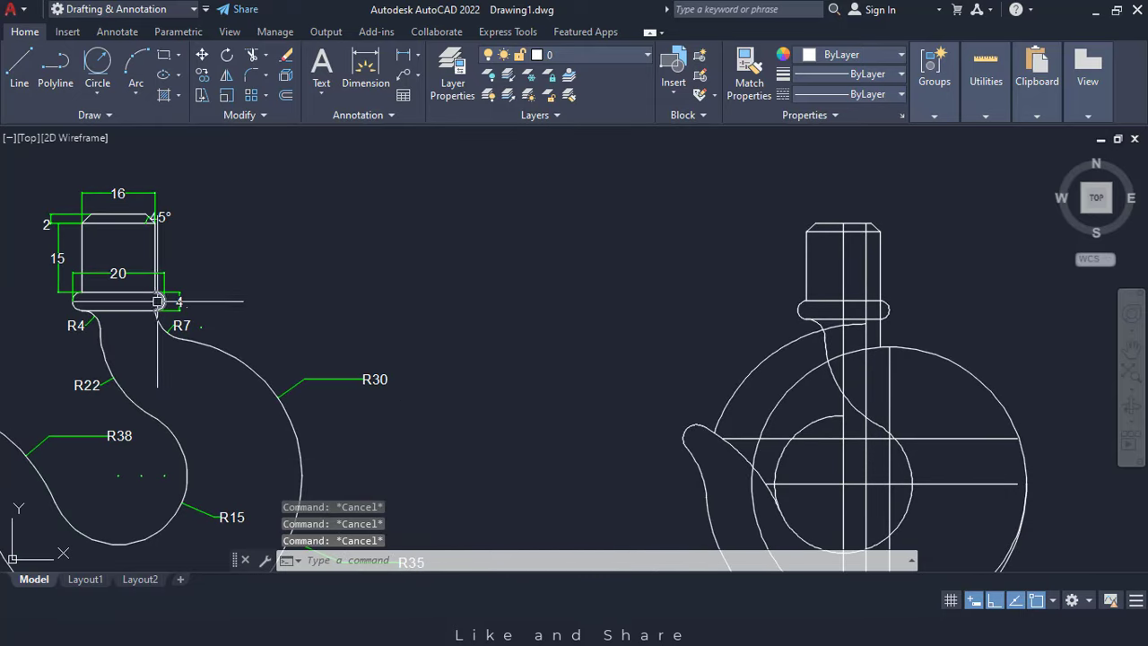
middle_click_drag(481, 303, 332, 271)
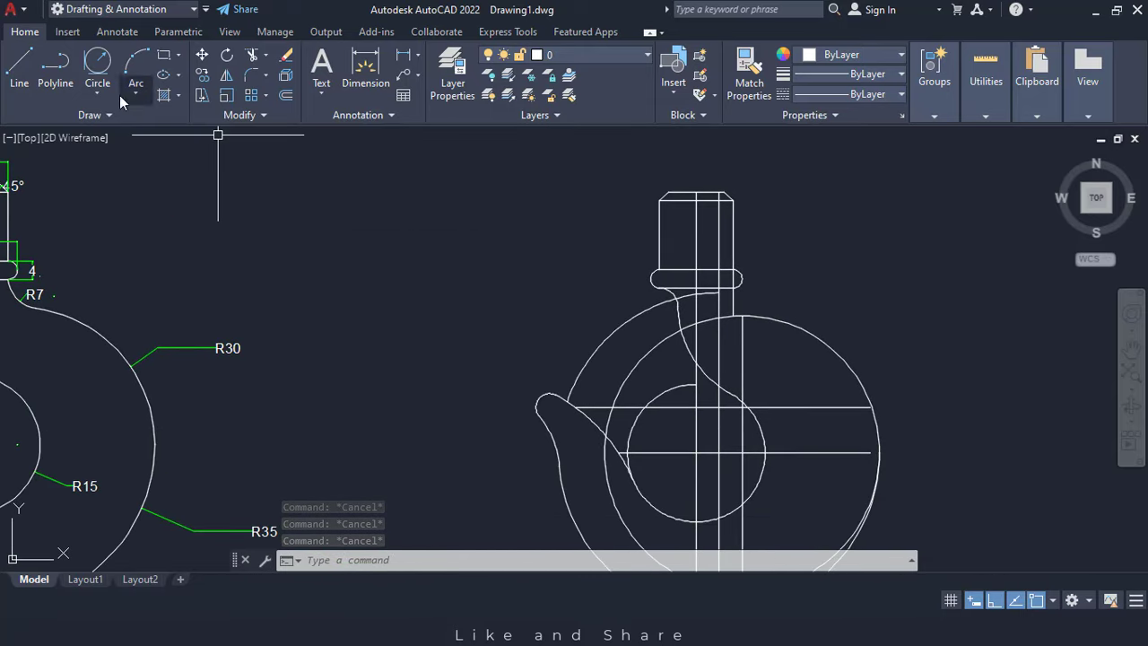
left_click(96, 99)
left_click(143, 261)
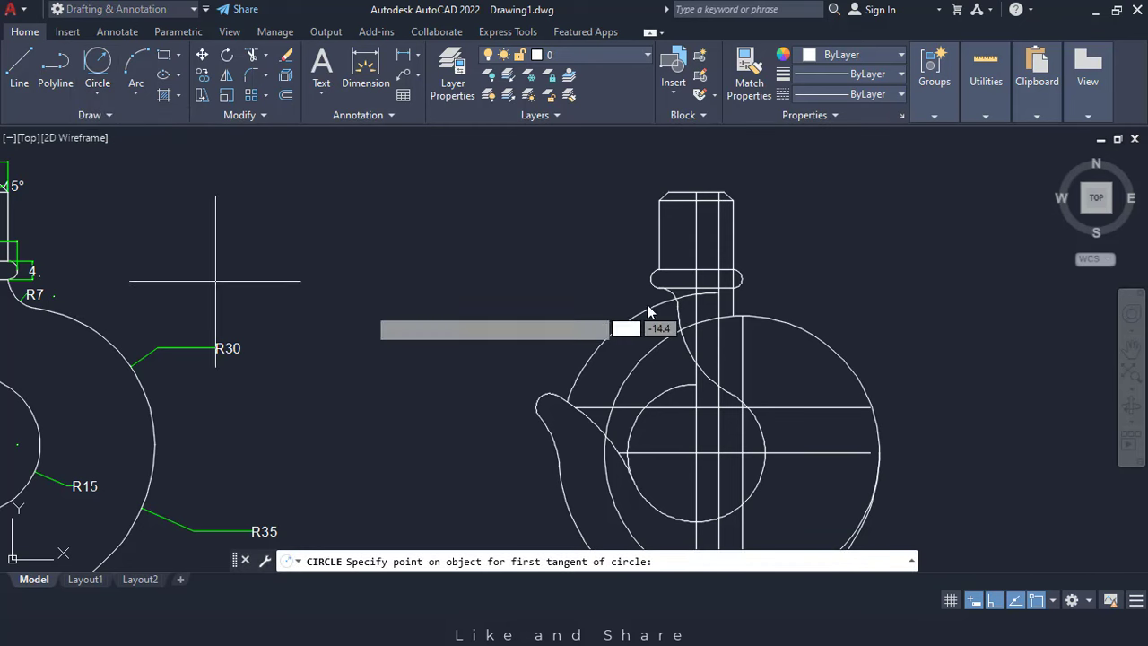
scroll(748, 294, "up", 2)
scroll(749, 294, "up", 3)
left_click(708, 319)
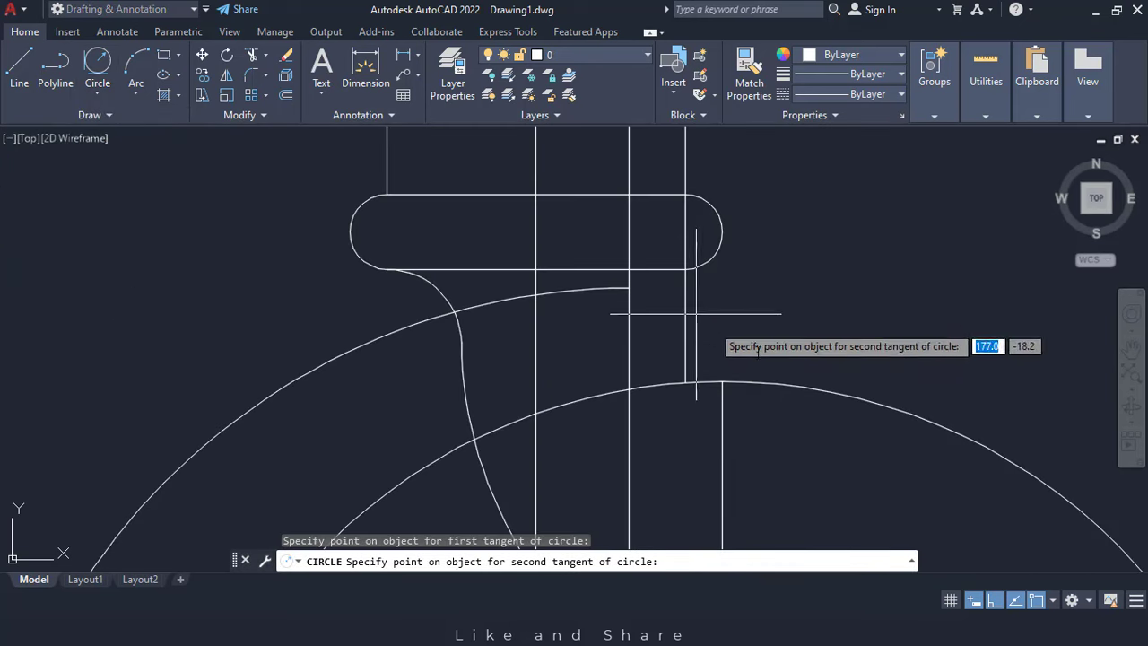
left_click(815, 385)
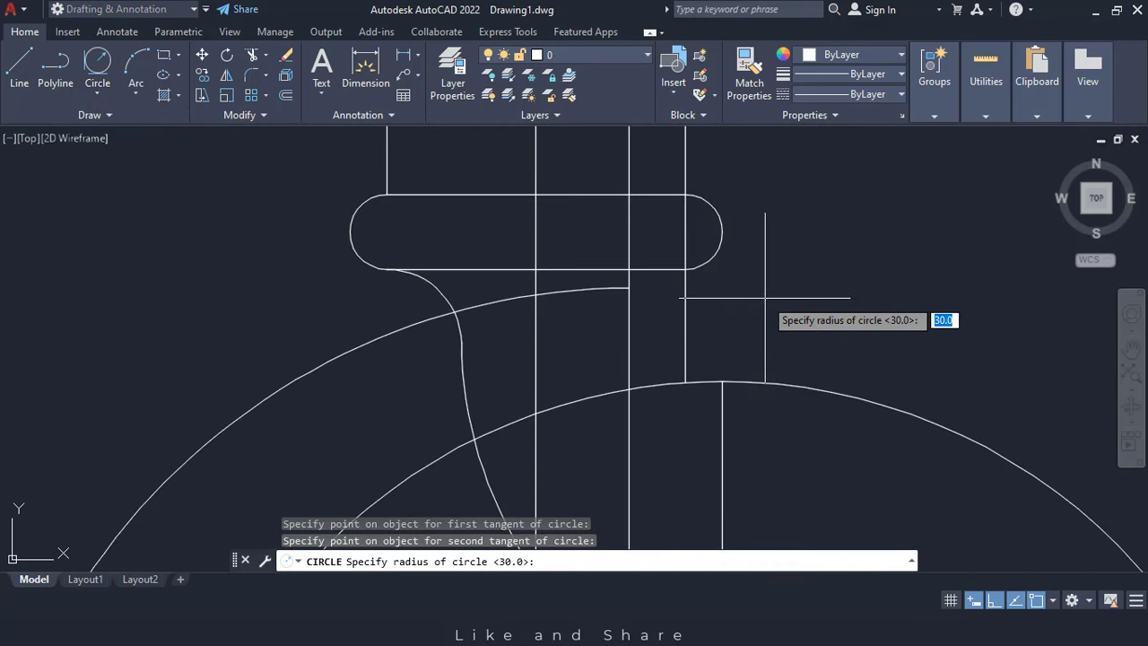
type("7")
key("Return")
key("Escape")
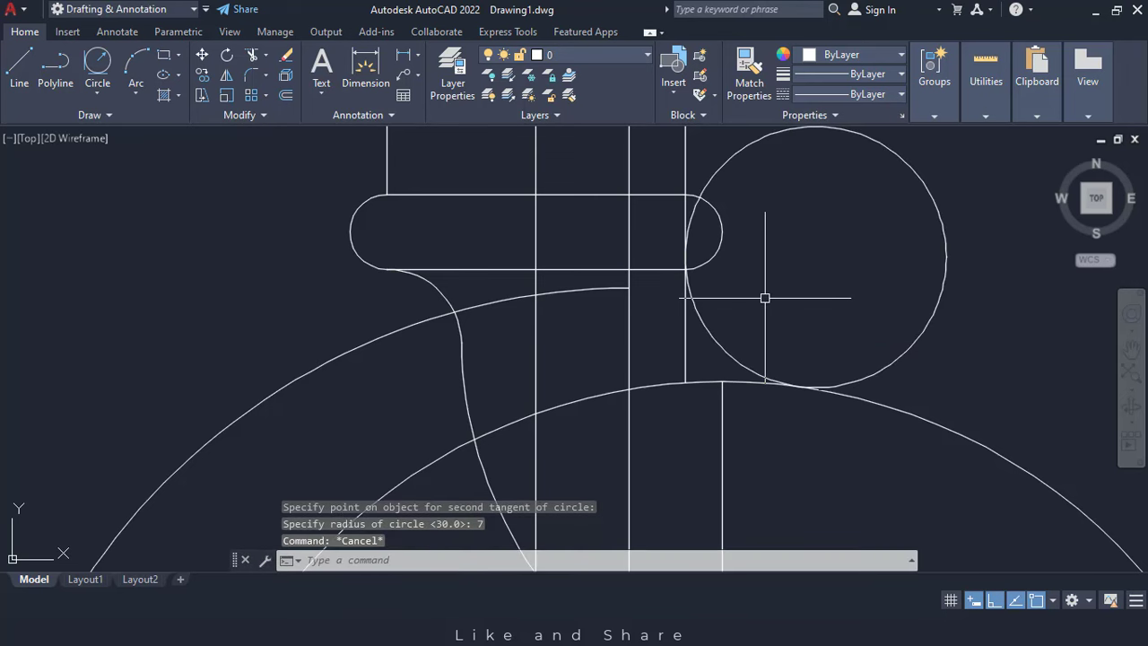
- Trim the radius-7 circle to the short arc joining the neck to the radius-30 circle
type("tr")
key("Return")
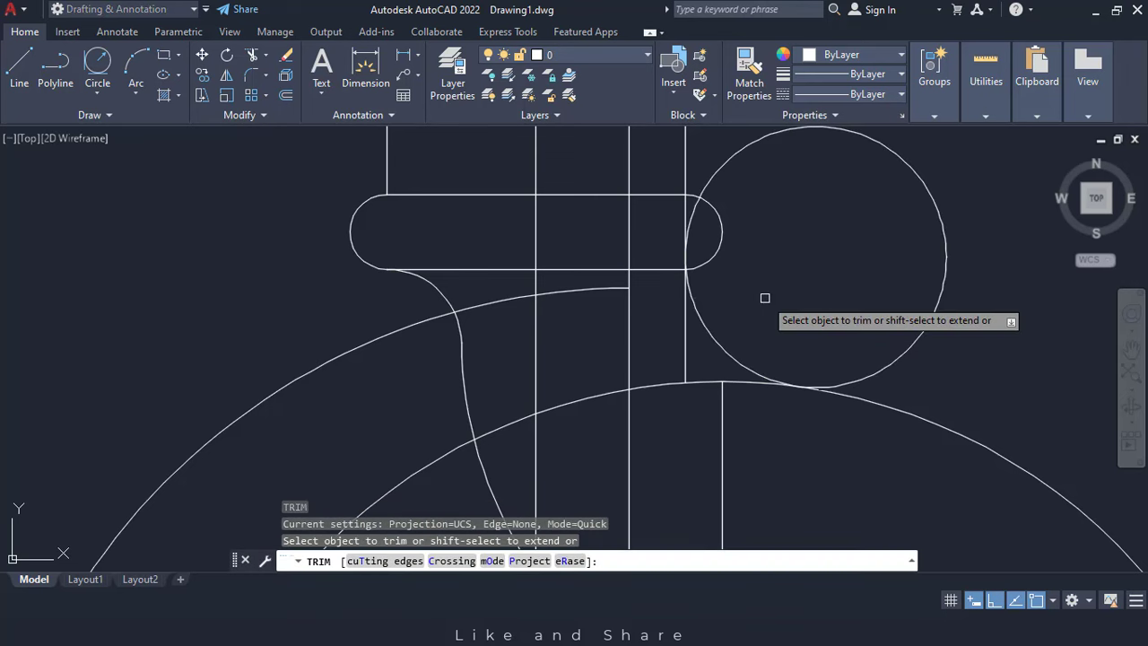
left_click(742, 171)
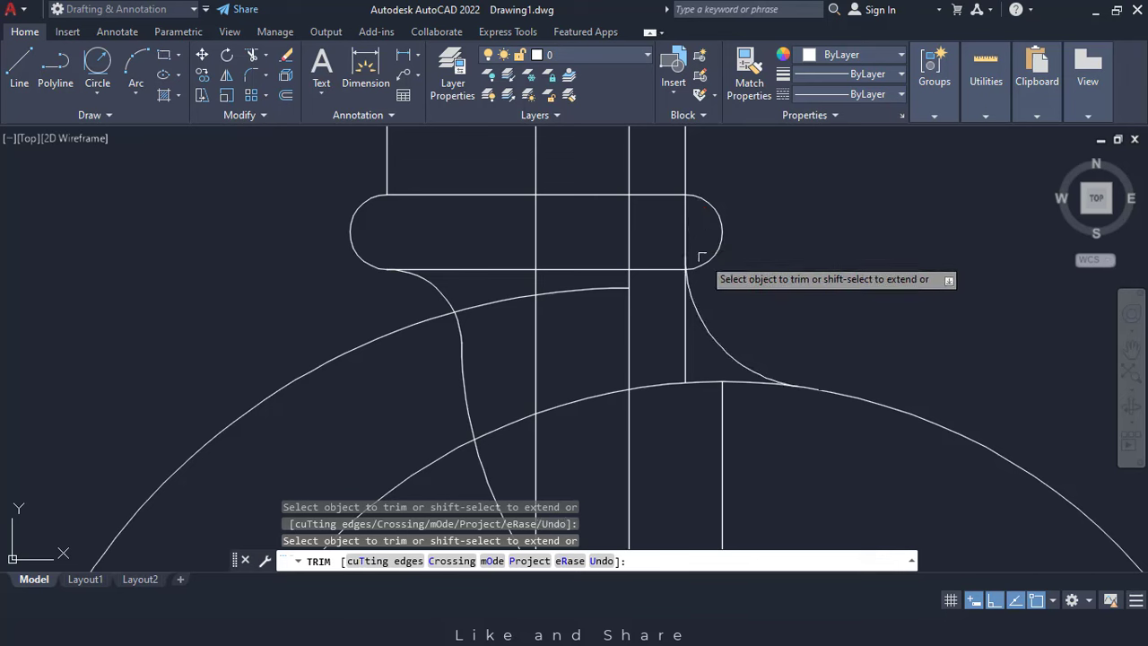
- Trim the radius-35 circle's remaining upper-left arc and the vertical construction lines inside the shank and its chamfered end
scroll(814, 326, "down", 5)
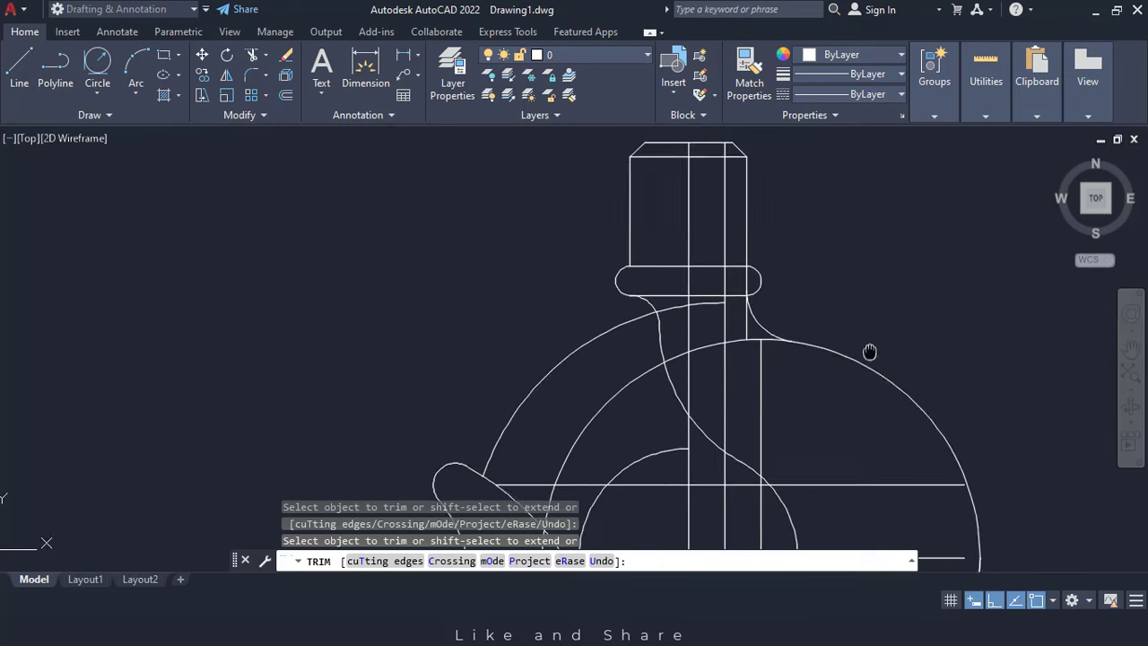
scroll(740, 280, "down", 6)
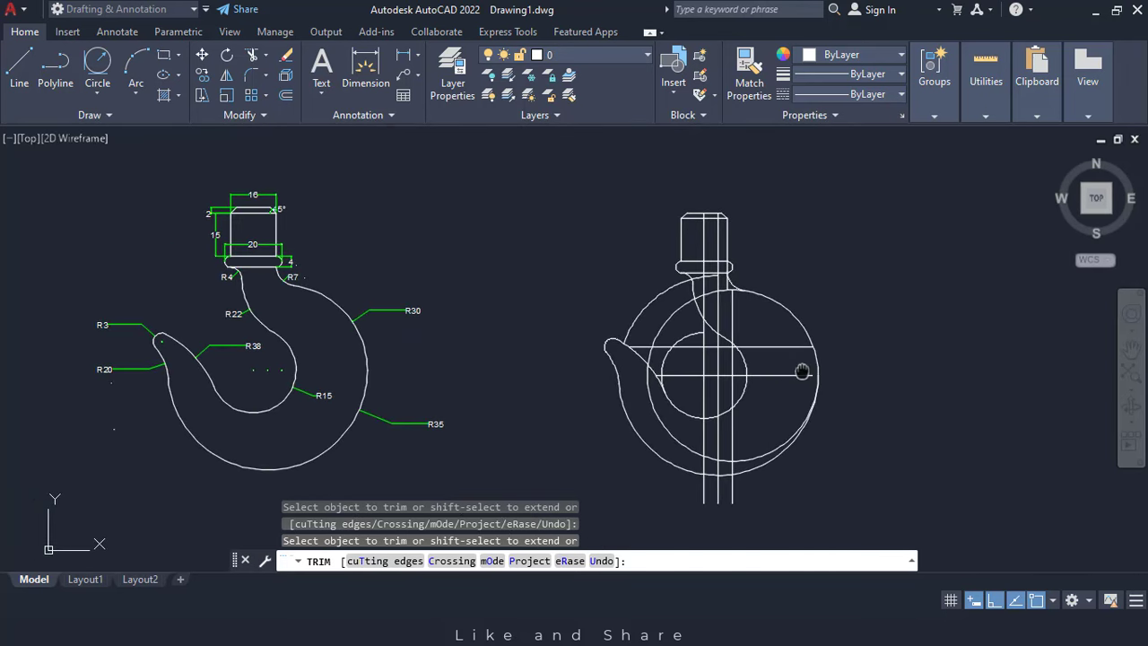
scroll(674, 307, "up", 3)
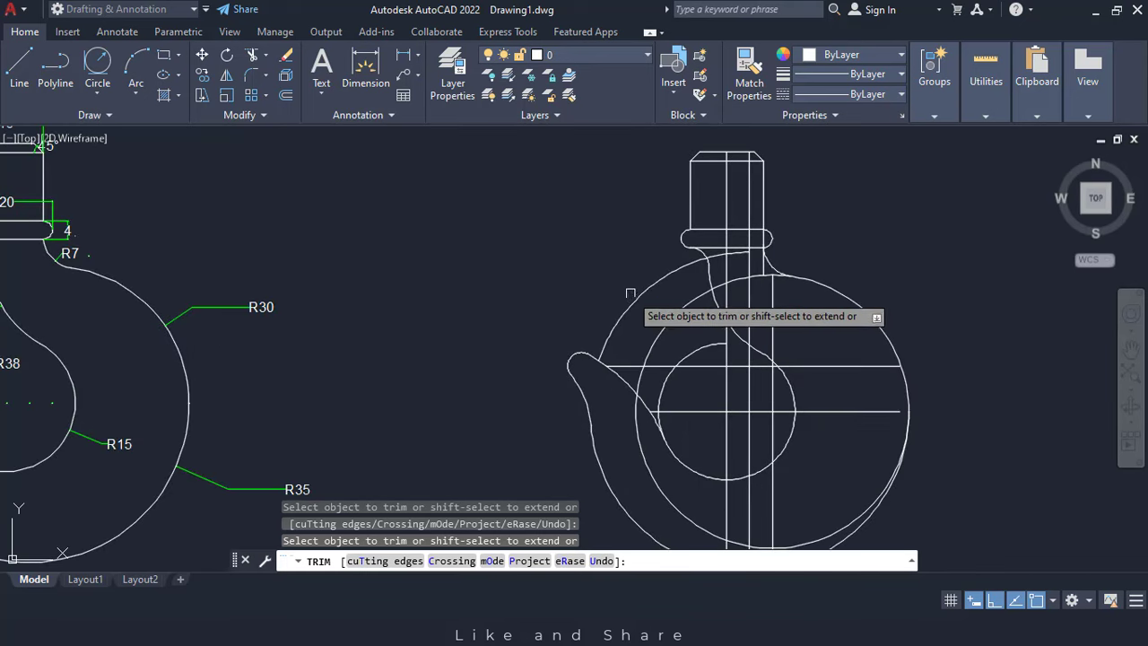
scroll(720, 251, "up", 4)
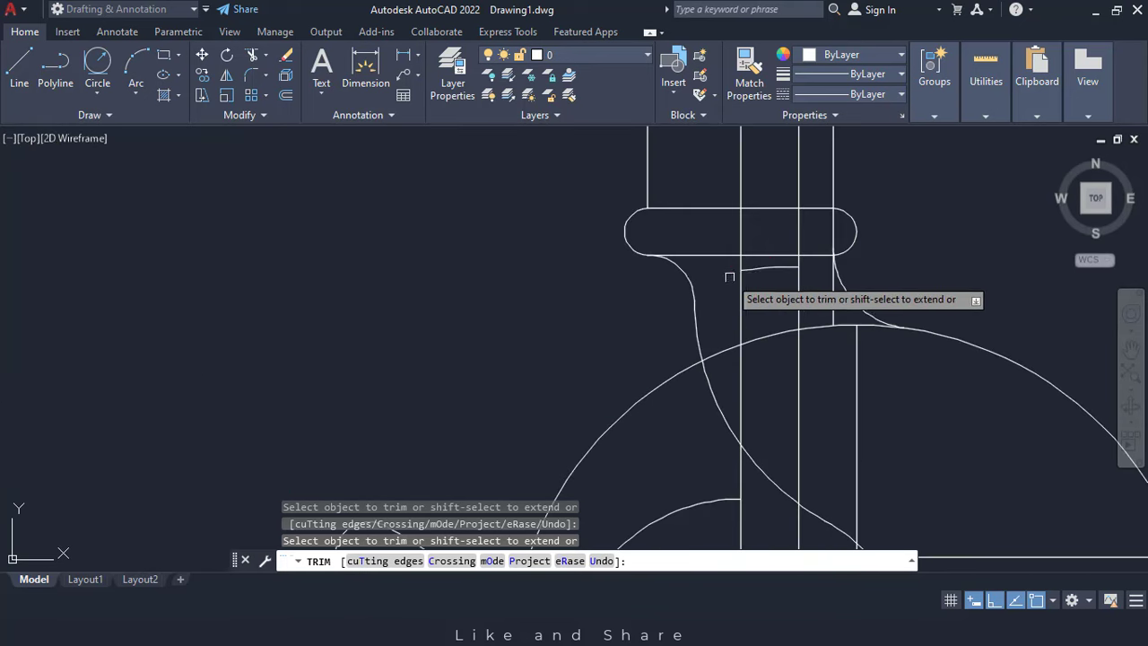
scroll(764, 274, "down", 3)
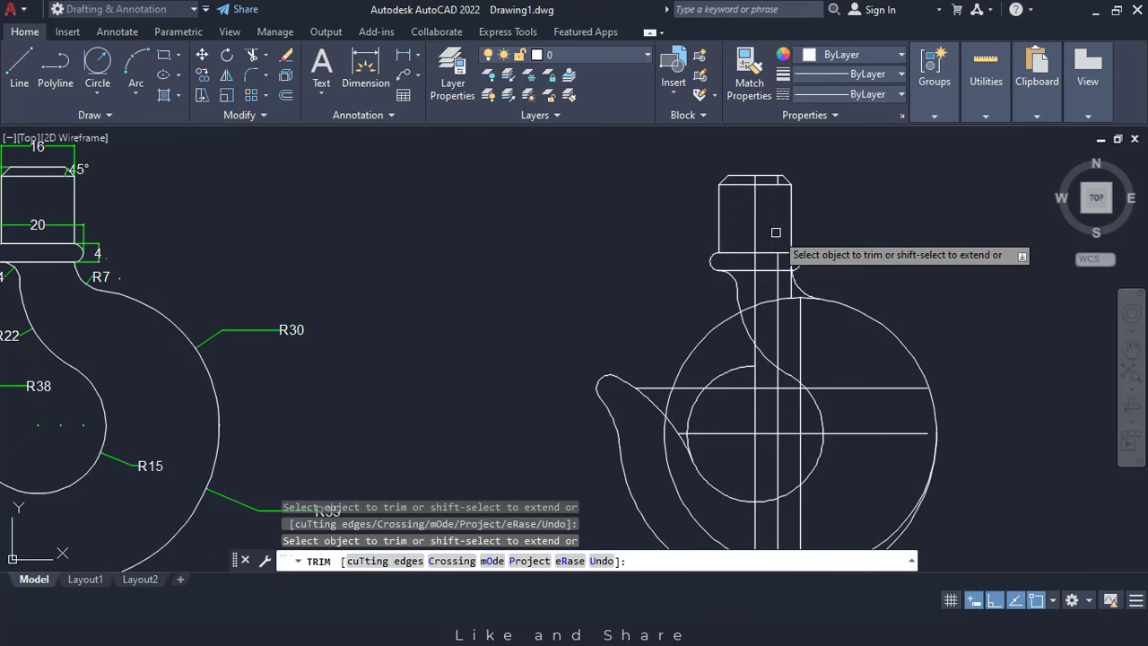
scroll(760, 170, "up", 5)
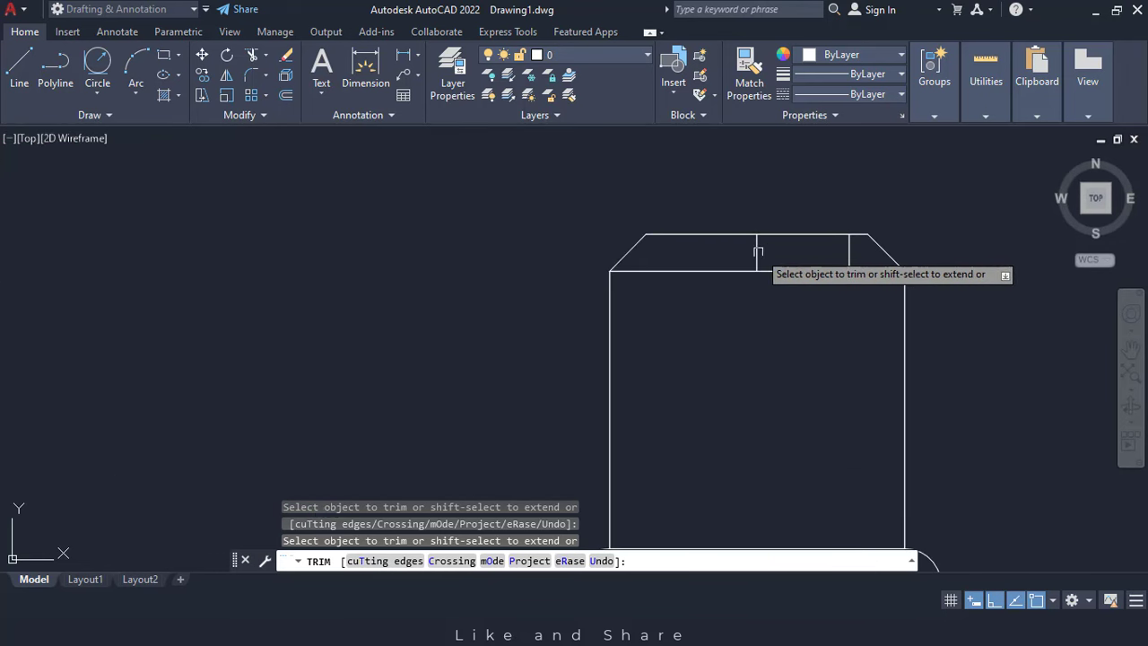
left_click(849, 257)
scroll(853, 260, "down", 4)
middle_click_drag(882, 361, 782, 262)
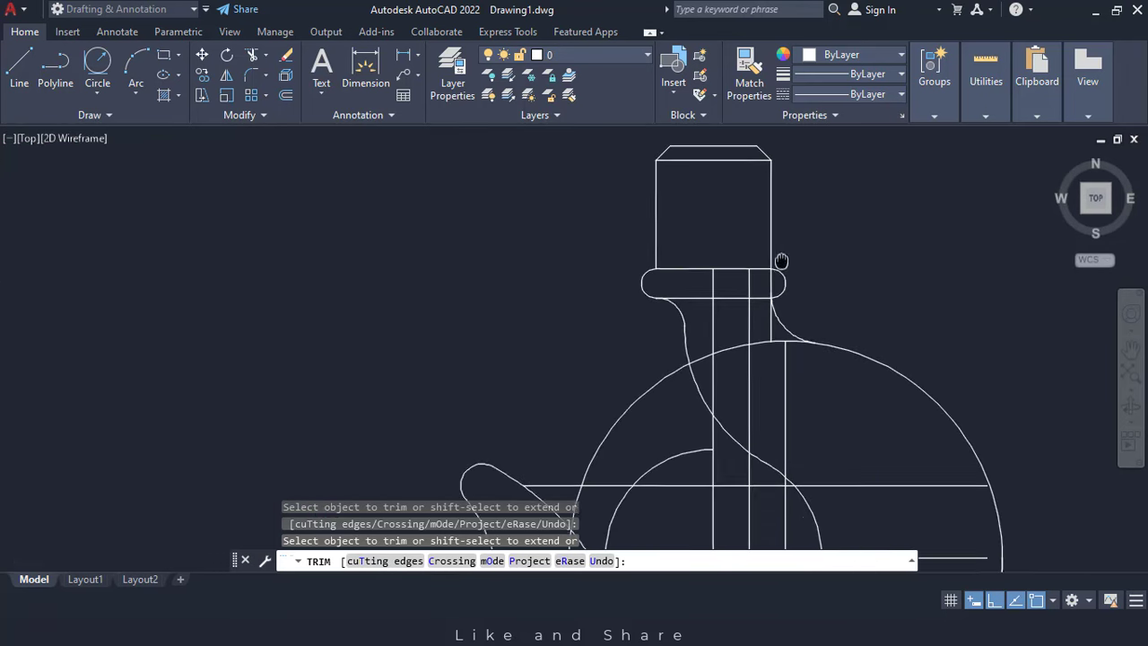
- Trim the vertical lines inside the collar and neck, the extended shank edge, and the radius-30 arc crossing the neck
mouse_move(691, 280)
left_mouse_down()
mouse_move(776, 285)
mouse_move(622, 333)
left_mouse_up()
scroll(762, 329, "up", 5)
left_click(783, 233)
middle_click_drag(800, 403, 637, 288)
left_click_drag(675, 300, 550, 377)
left_click_drag(489, 308, 454, 267)
left_click(579, 243)
- Trim the construction lines crossing the hook body to the right of and below the throat, and the radius-30 circle's lower arc
scroll(552, 211, "down", 4)
left_click_drag(655, 332, 666, 400)
scroll(668, 404, "down", 2)
middle_click_drag(668, 448, 668, 352)
left_click_drag(629, 409, 556, 418)
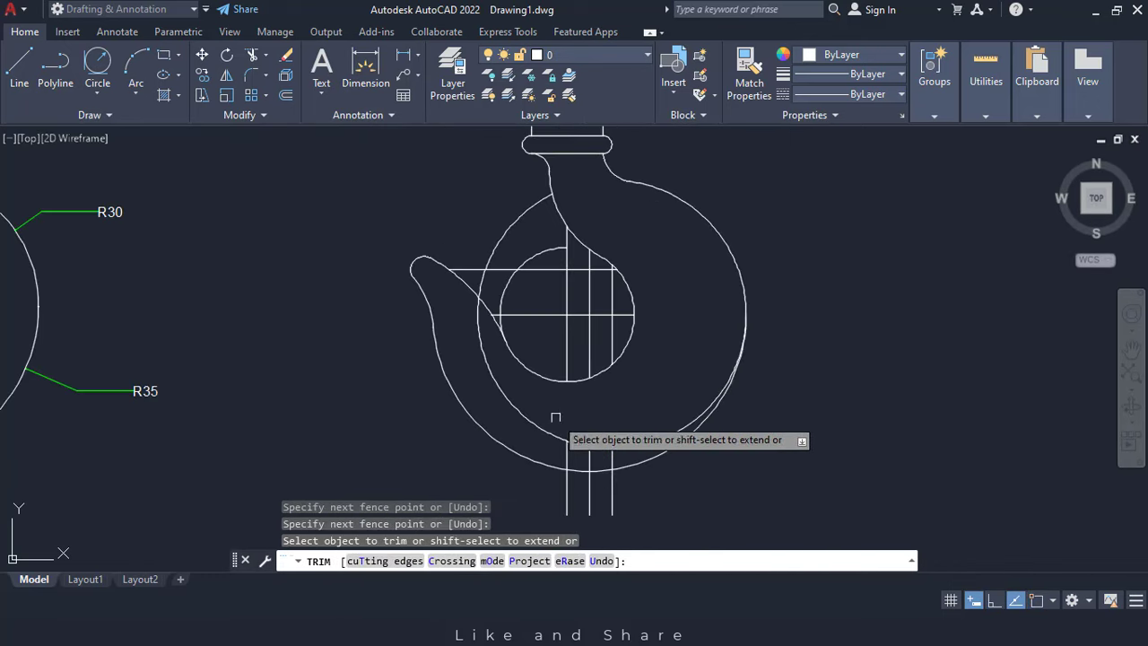
left_click(584, 447)
left_click(616, 455)
left_click(628, 447)
- Trim the remaining vertical and horizontal construction lines and leftover circle arcs inside the hook's throat
mouse_move(500, 218)
left_mouse_down()
mouse_move(547, 282)
mouse_move(616, 336)
left_mouse_up()
left_click(547, 315)
left_click_drag(503, 318, 486, 282)
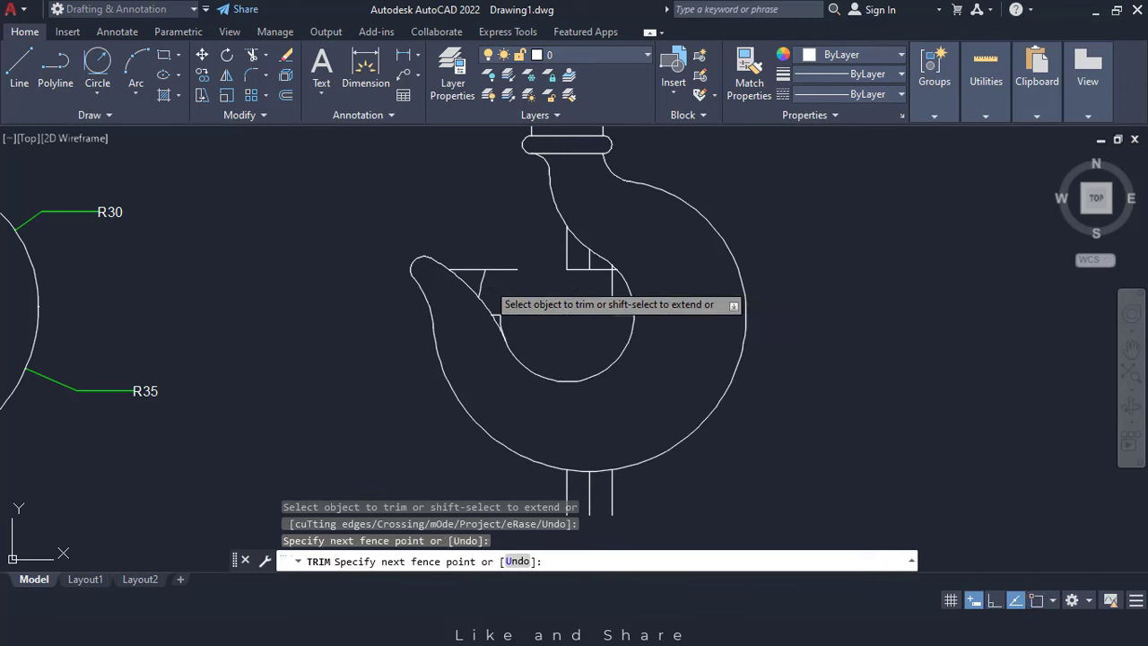
left_click(497, 269)
left_click(575, 270)
left_click(602, 269)
scroll(613, 275, "up", 6)
left_click(611, 253)
left_click(646, 436)
- Trim away the three vertical construction line stubs below the hook's lower edge
scroll(617, 311, "down", 8)
left_click_drag(636, 438, 564, 440)
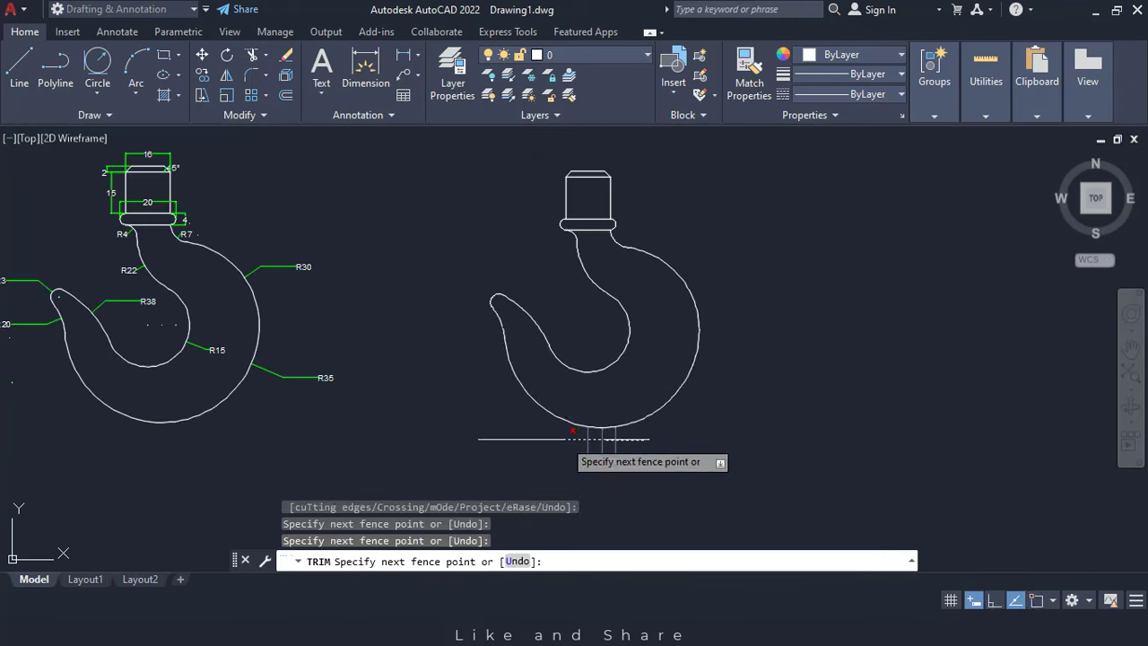
middle_click_drag(598, 380, 738, 412)
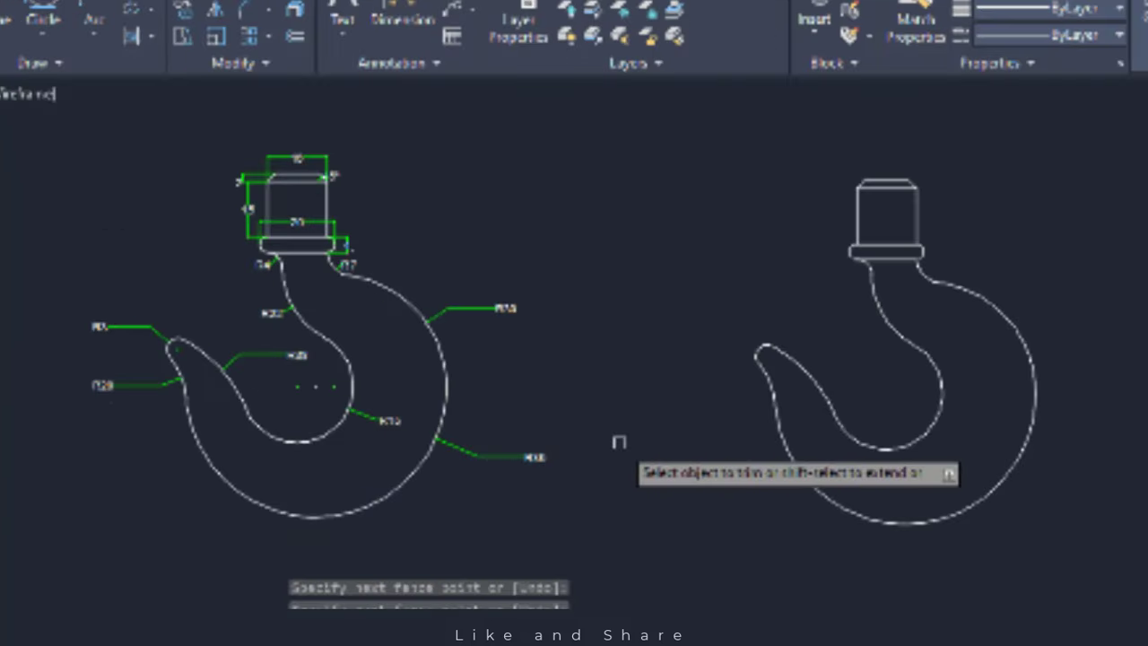